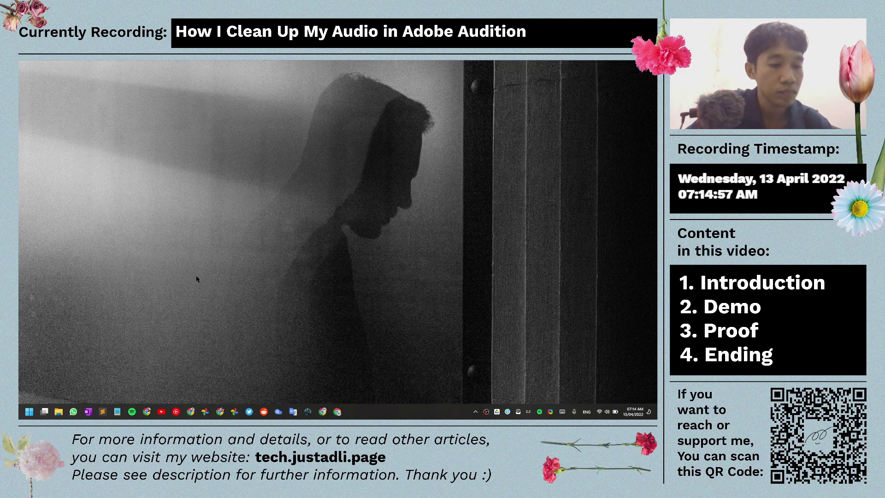
Step: Search for Adobe Audition 2021 among the installed apps and launch it
{"action": "left_click", "coordinate": [29, 412]}
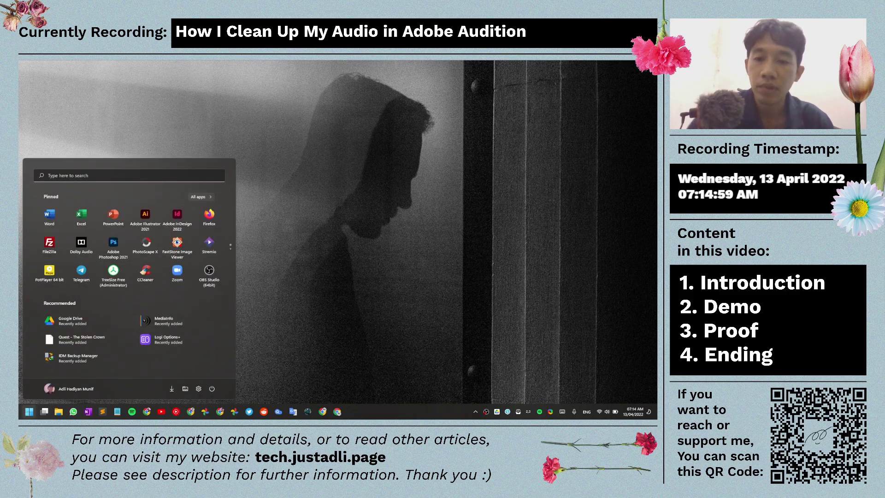
{"action": "type", "text": "adobe"}
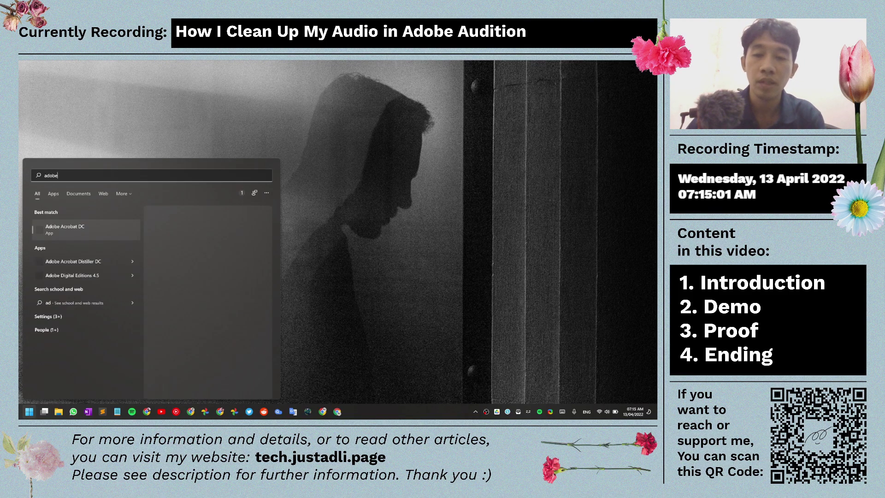
{"action": "type", "text": "audition"}
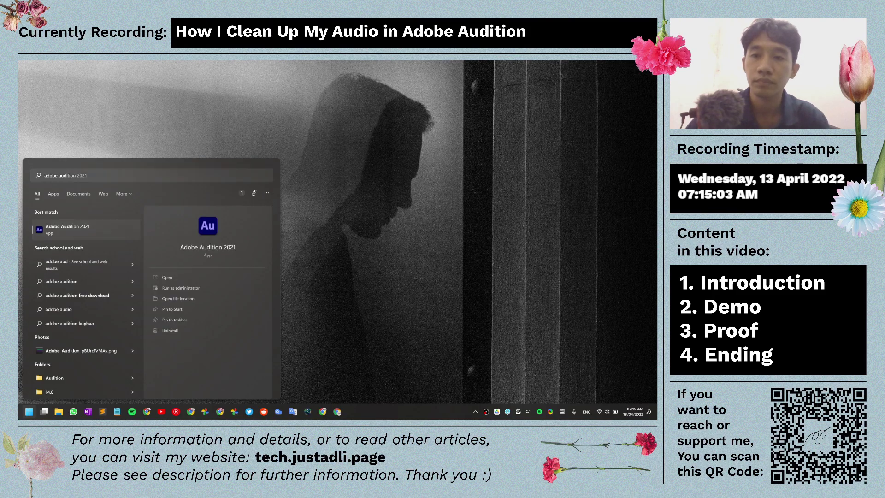
{"action": "key", "text": "Return"}
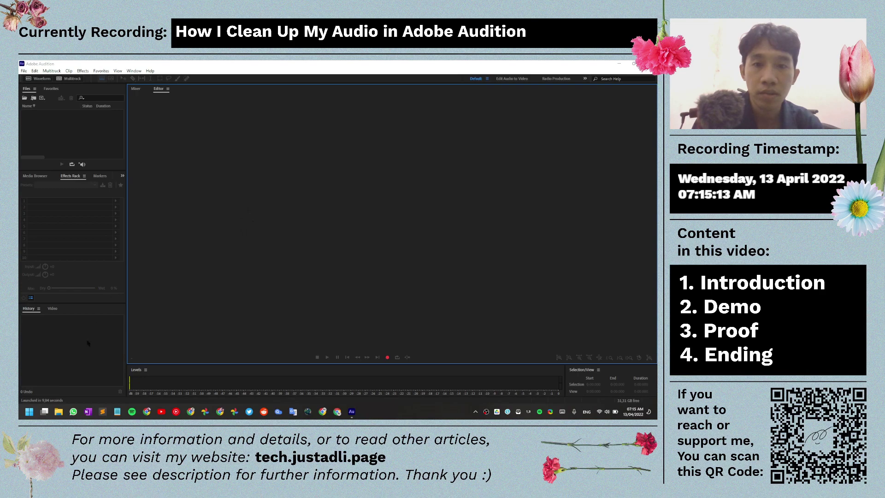
Step: Open File Explorer beside Adobe Audition and resize the split so Audition takes most of the screen
{"action": "key", "text": "super+e"}
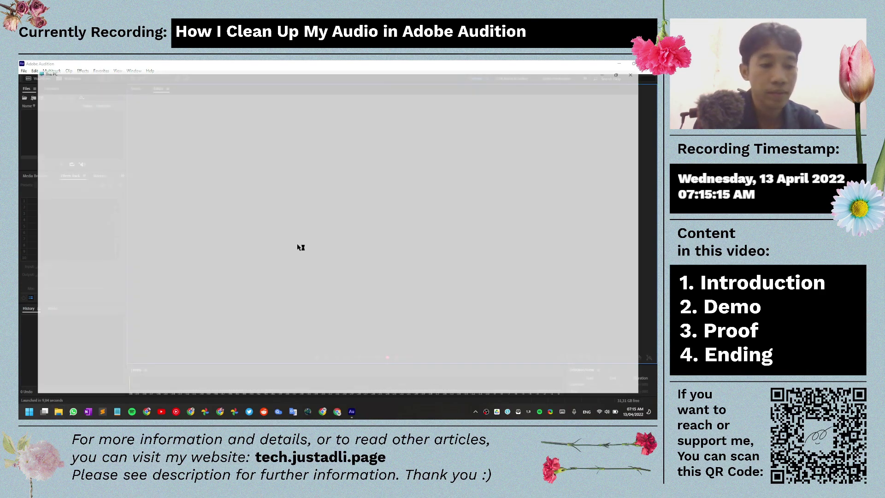
{"action": "left_click_drag", "start_coordinate": [330, 61], "coordinate": [656, 184]}
{"action": "left_click", "coordinate": [193, 240]}
{"action": "left_click_drag", "start_coordinate": [337, 201], "coordinate": [523, 203]}
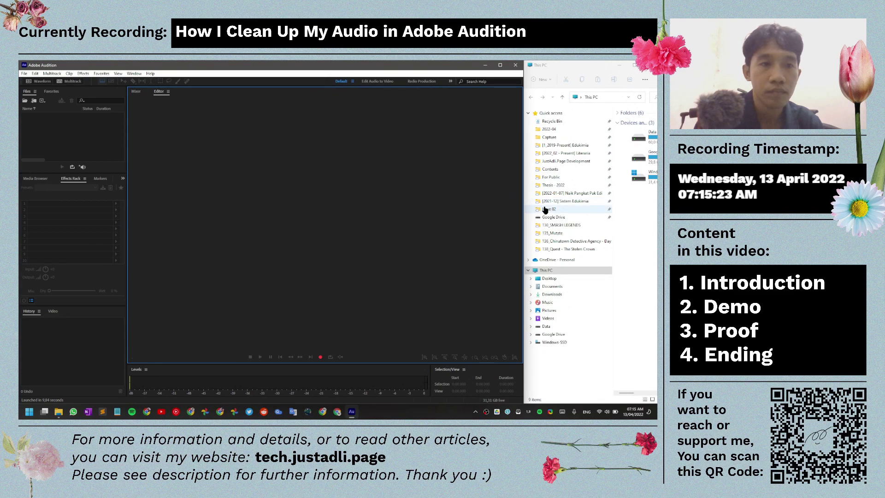
Step: Import 2022-04-03_06-49-50.mp4 from the 114_Strange Toilet folder on the Data drive into Audition's file list
{"action": "left_click_drag", "start_coordinate": [611, 200], "coordinate": [591, 201]}
{"action": "left_click", "coordinate": [531, 326]}
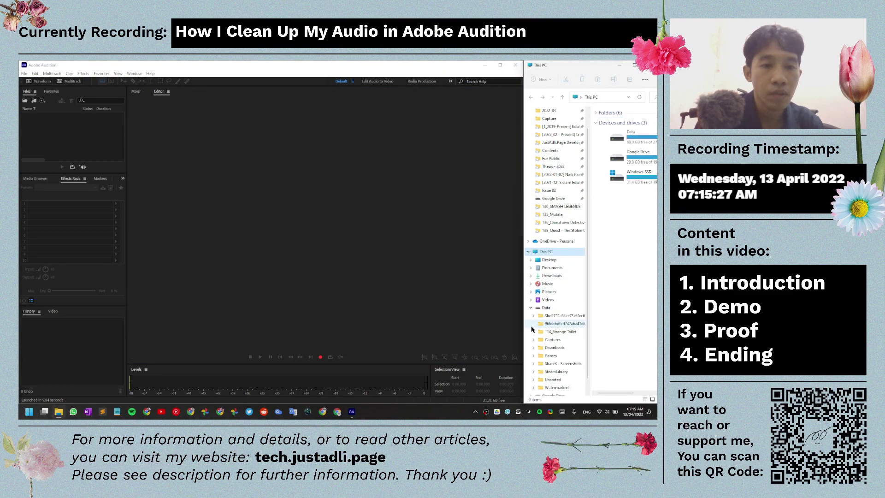
{"action": "left_click", "coordinate": [549, 333]}
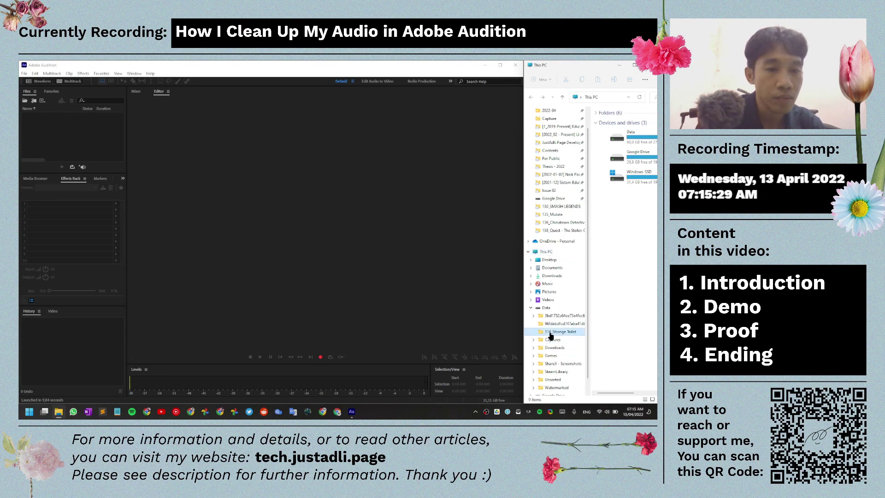
{"action": "left_click", "coordinate": [619, 135]}
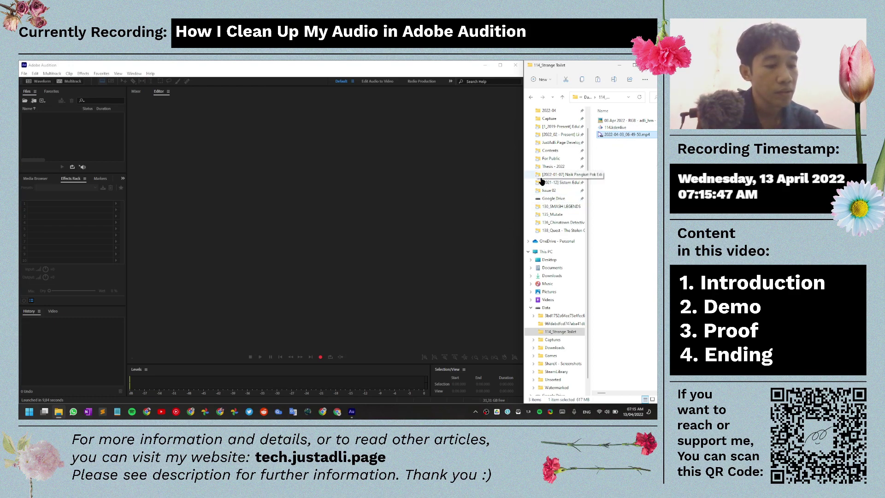
{"action": "left_click_drag", "start_coordinate": [621, 135], "coordinate": [82, 145]}
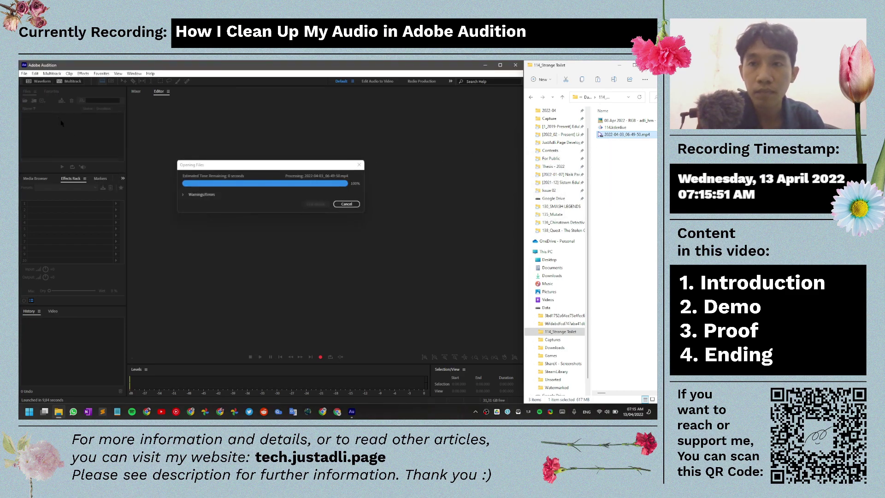
Step: Open the imported video's audio track in the waveform editor with its channels listed, and hide the preview editor
{"action": "left_click", "coordinate": [25, 115]}
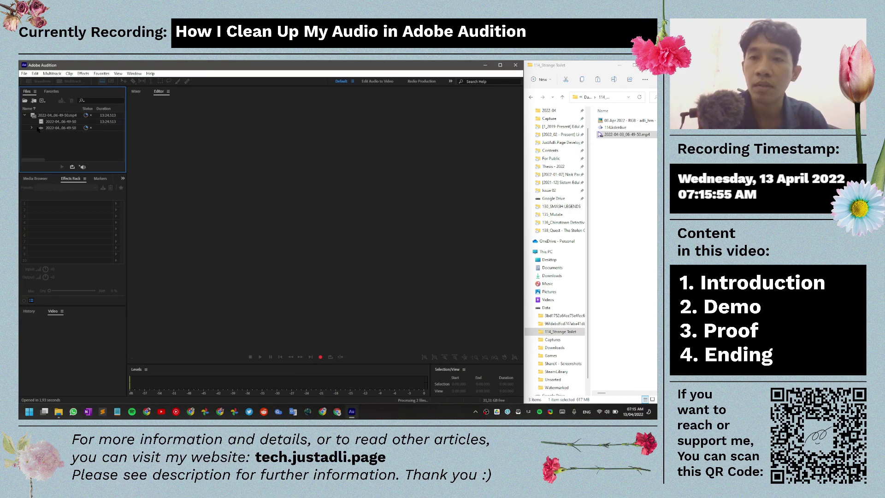
{"action": "left_click", "coordinate": [31, 128]}
{"action": "double_click", "coordinate": [58, 128]}
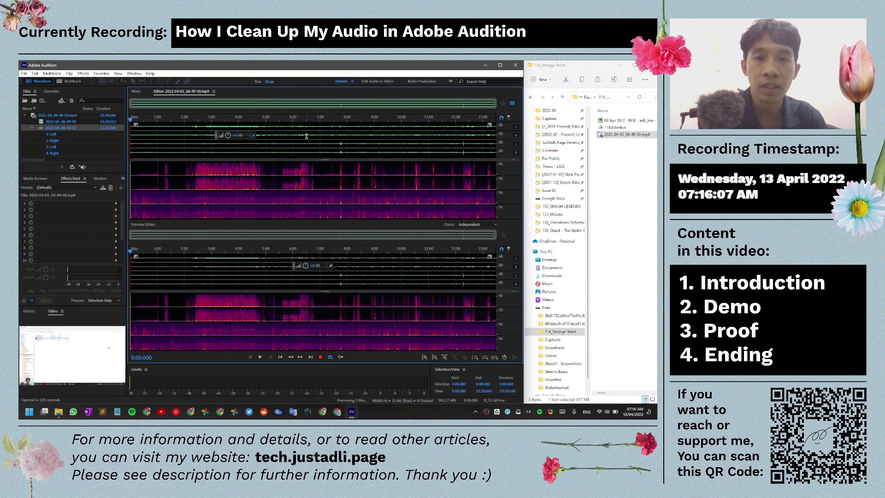
{"action": "left_click", "coordinate": [512, 103]}
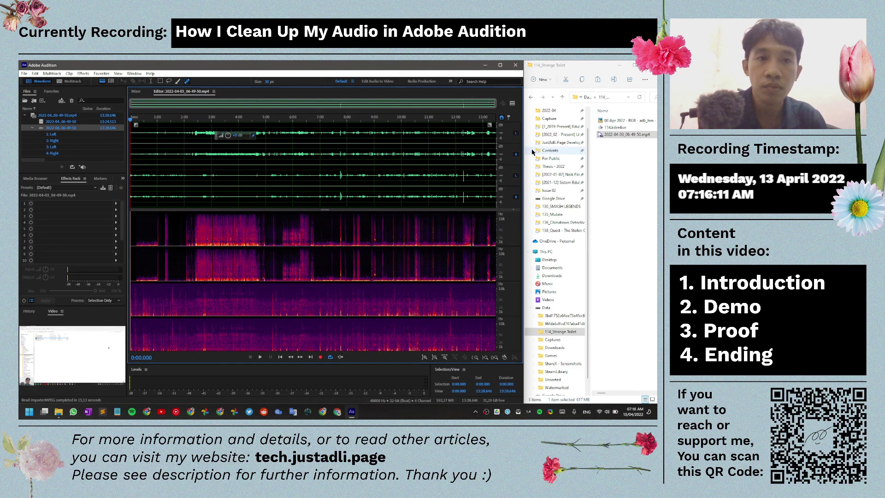
Step: Play the recording from the start, adjust the system volume to a comfortable listening level, and stop playback
{"action": "left_click", "coordinate": [261, 357]}
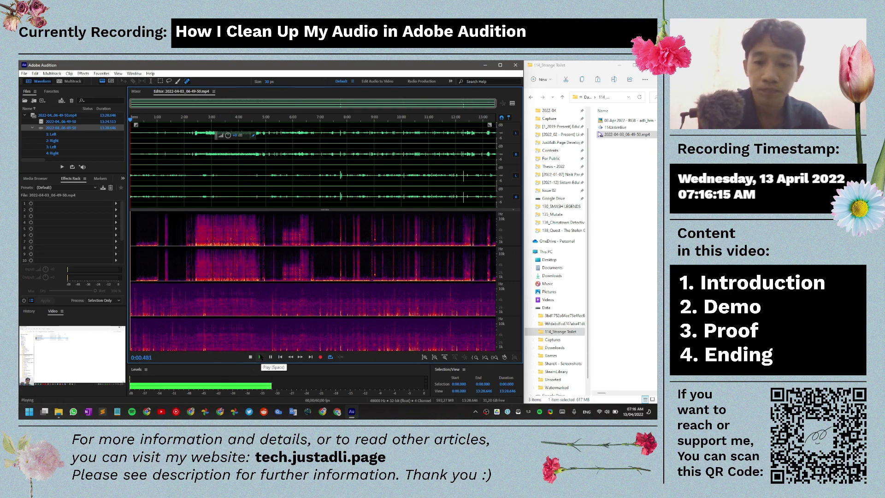
{"action": "key", "text": "XF86AudioLowerVolume"}
{"action": "key", "text": "XF86AudioLowerVolume"}
{"action": "key", "text": "XF86AudioLowerVolume"}
{"action": "key", "text": "XF86AudioLowerVolume"}
{"action": "key", "text": "XF86AudioLowerVolume"}
{"action": "key", "text": "XF86AudioLowerVolume"}
{"action": "key", "text": "XF86AudioLowerVolume"}
{"action": "key", "text": "XF86AudioLowerVolume"}
{"action": "key", "text": "XF86AudioLowerVolume"}
{"action": "key", "text": "XF86AudioLowerVolume"}
{"action": "key", "text": "XF86AudioLowerVolume"}
{"action": "key", "text": "XF86AudioLowerVolume"}
{"action": "key", "text": "XF86AudioLowerVolume"}
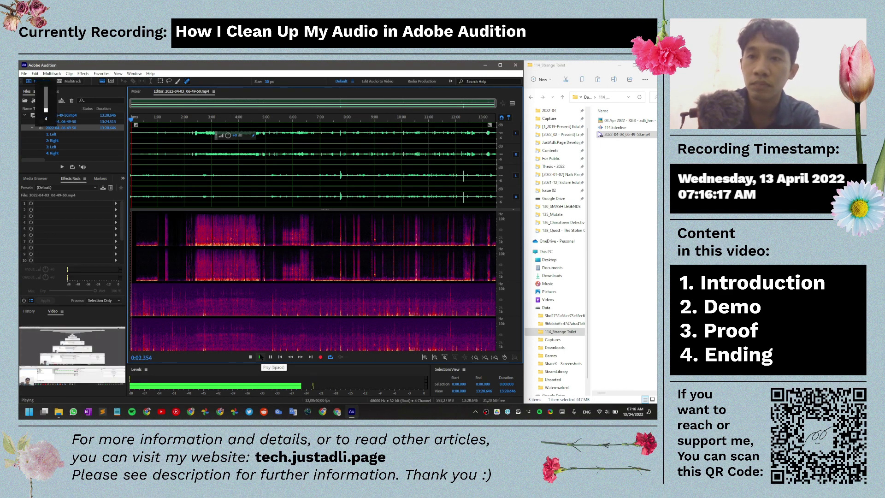
{"action": "key", "text": "XF86AudioRaiseVolume"}
{"action": "key", "text": "XF86AudioRaiseVolume"}
{"action": "key", "text": "XF86AudioRaiseVolume"}
{"action": "key", "text": "XF86AudioRaiseVolume"}
{"action": "key", "text": "XF86AudioRaiseVolume"}
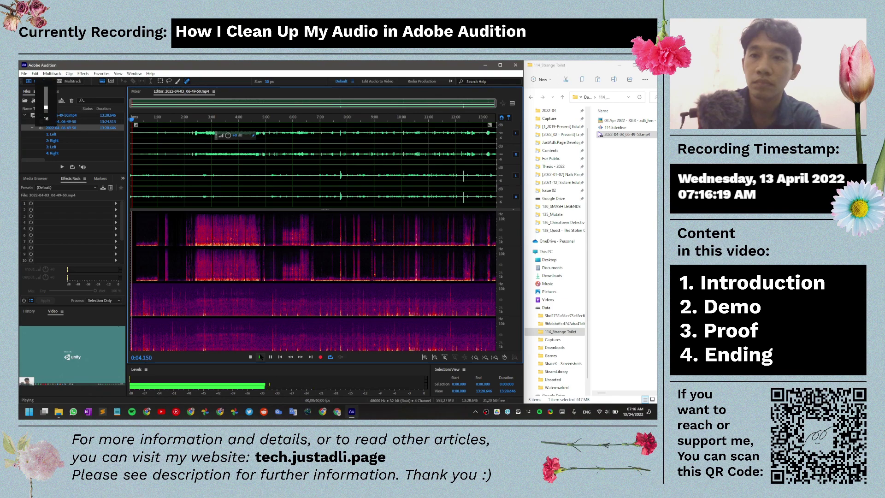
{"action": "key", "text": "XF86AudioRaiseVolume"}
{"action": "key", "text": "XF86AudioRaiseVolume"}
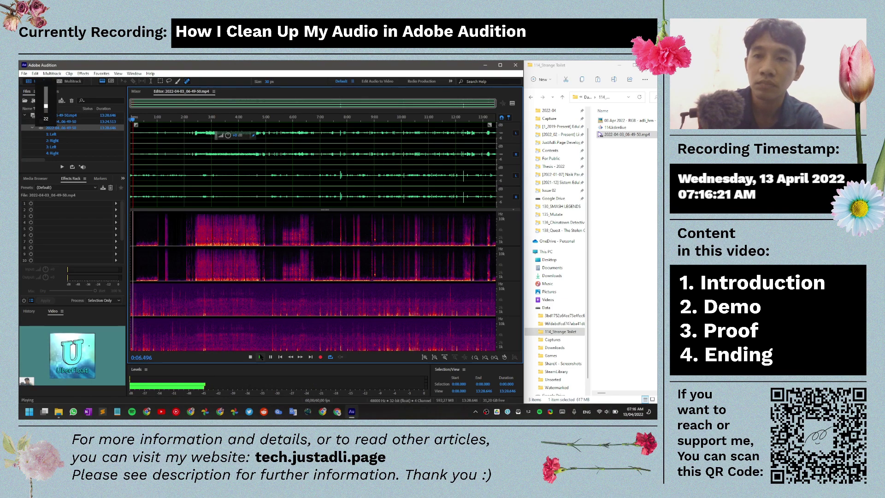
{"action": "key", "text": "XF86AudioRaiseVolume"}
{"action": "key", "text": "XF86AudioRaiseVolume"}
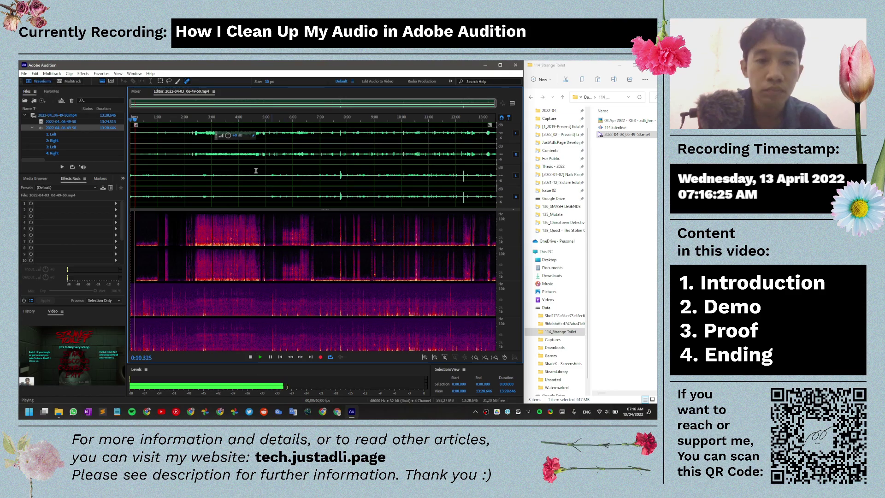
{"action": "left_click", "coordinate": [251, 357]}
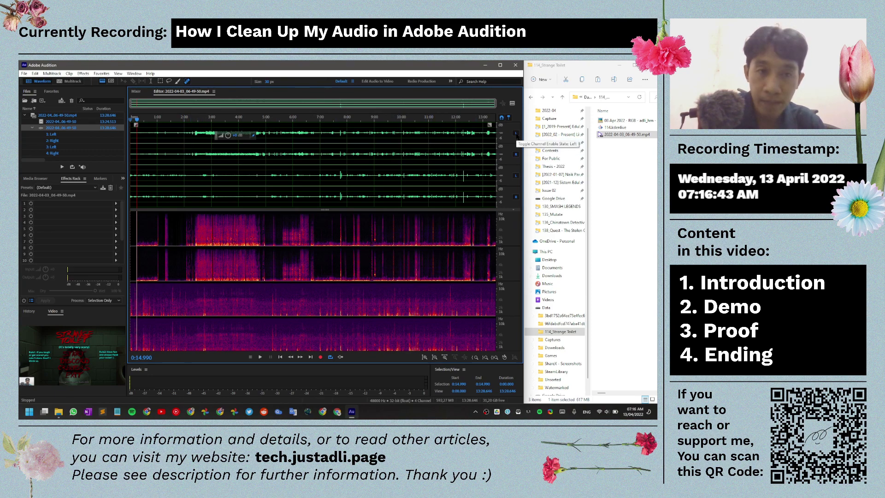
Step: Disable the first left and right channels, leaving only the third and fourth channels enabled
{"action": "left_click", "coordinate": [515, 132]}
{"action": "left_click", "coordinate": [516, 154]}
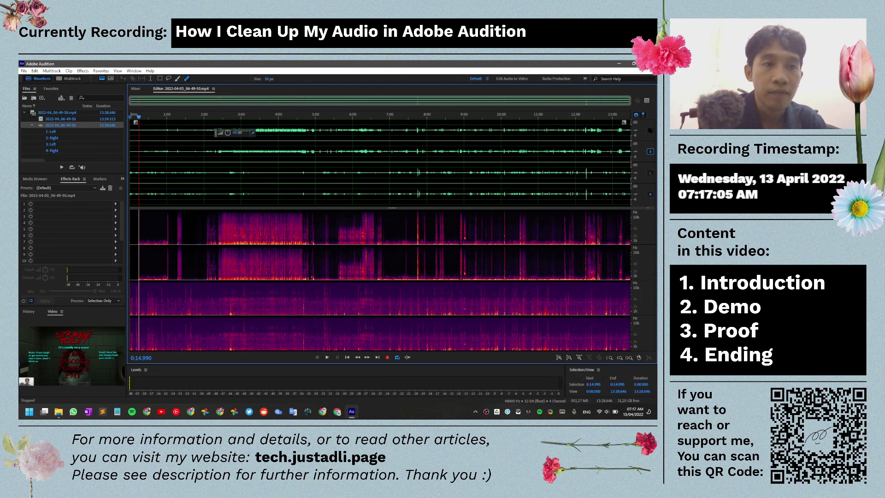
{"action": "left_click", "coordinate": [650, 130]}
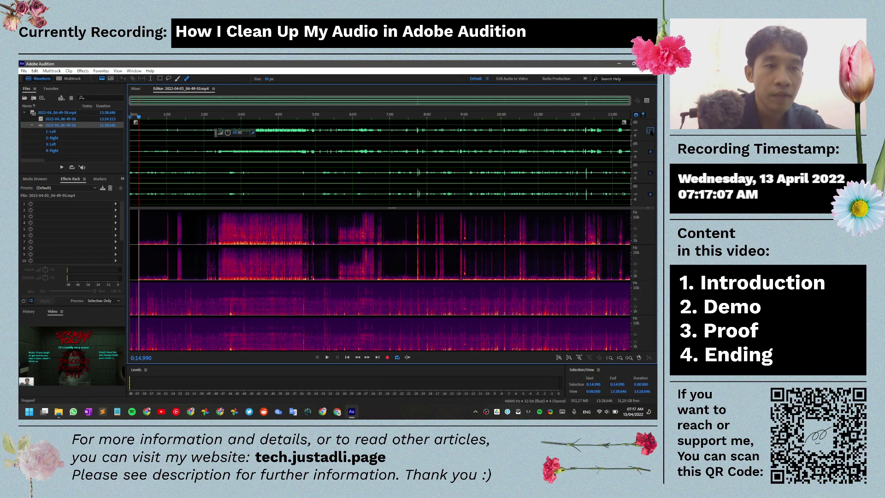
{"action": "left_click", "coordinate": [650, 151]}
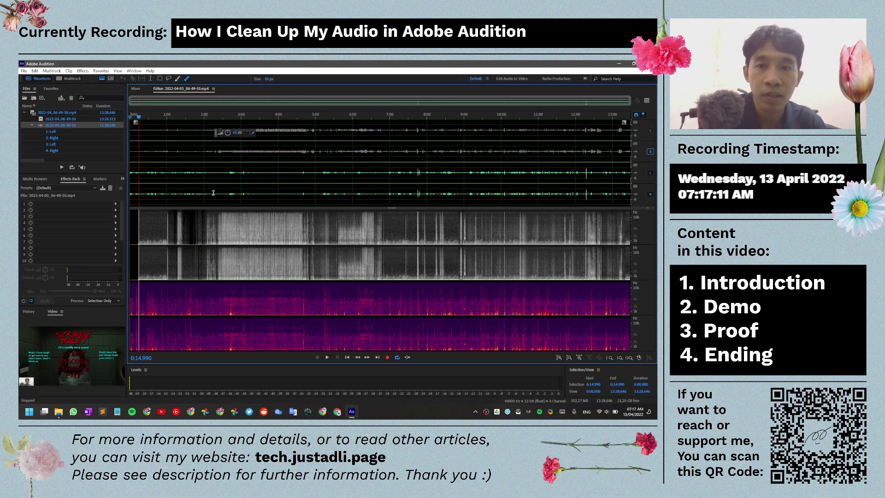
Step: Extract the enabled channels of the audio track to a new file and list its left and right channels
{"action": "right_click", "coordinate": [48, 125]}
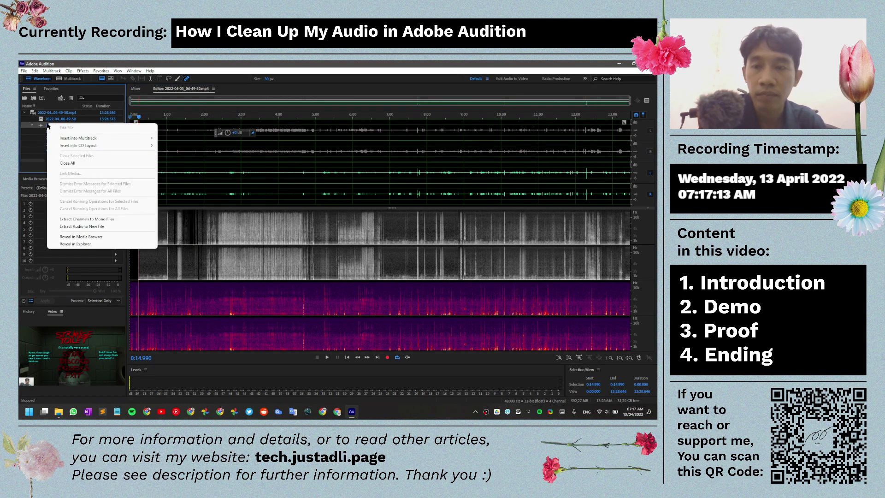
{"action": "left_click", "coordinate": [72, 227]}
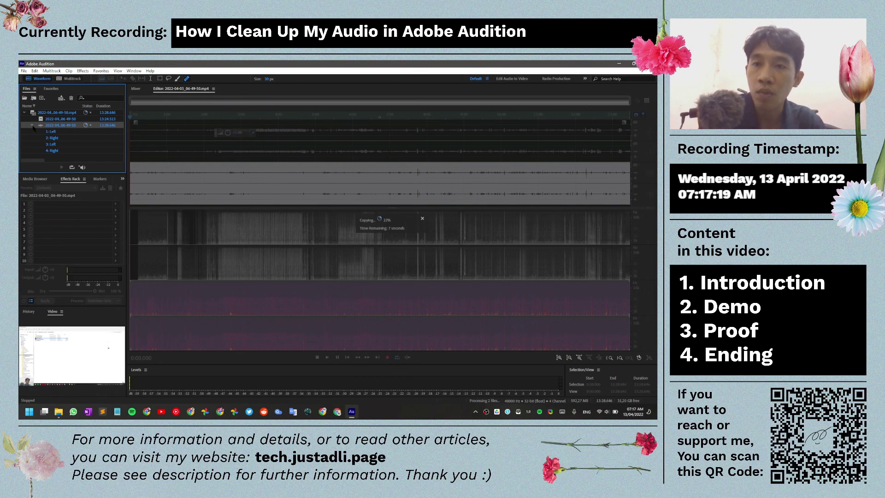
{"action": "left_click", "coordinate": [32, 126]}
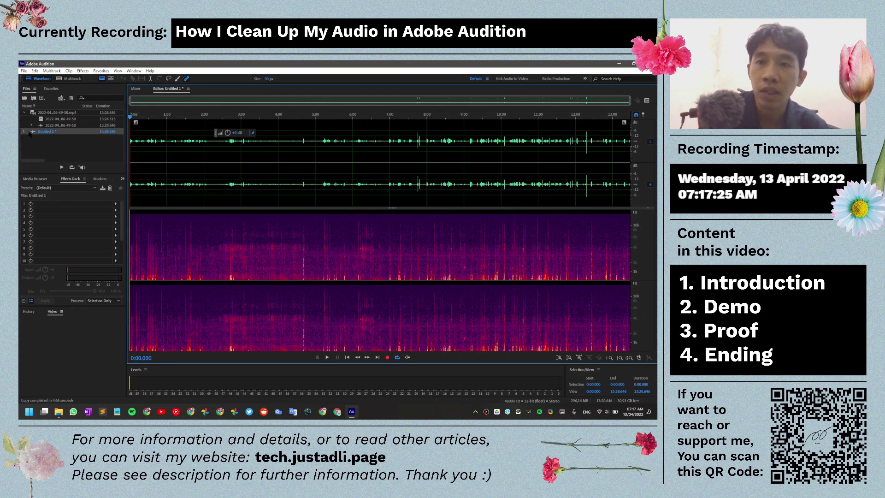
{"action": "left_click", "coordinate": [24, 132]}
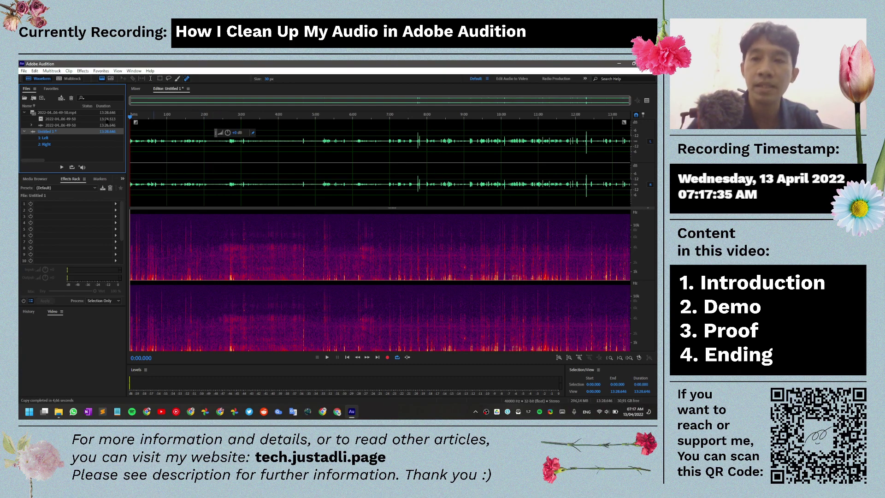
{"action": "left_click", "coordinate": [83, 71]}
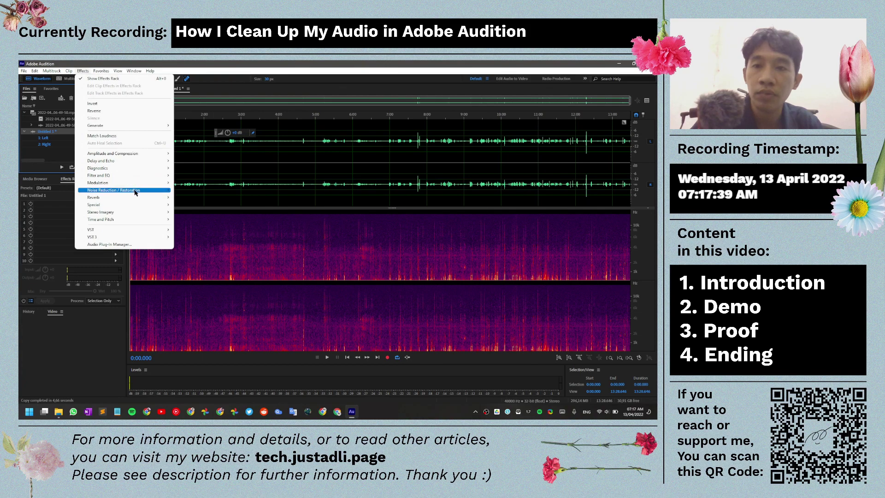
{"action": "mouse_move", "coordinate": [120, 154]}
{"action": "left_click", "coordinate": [226, 223]}
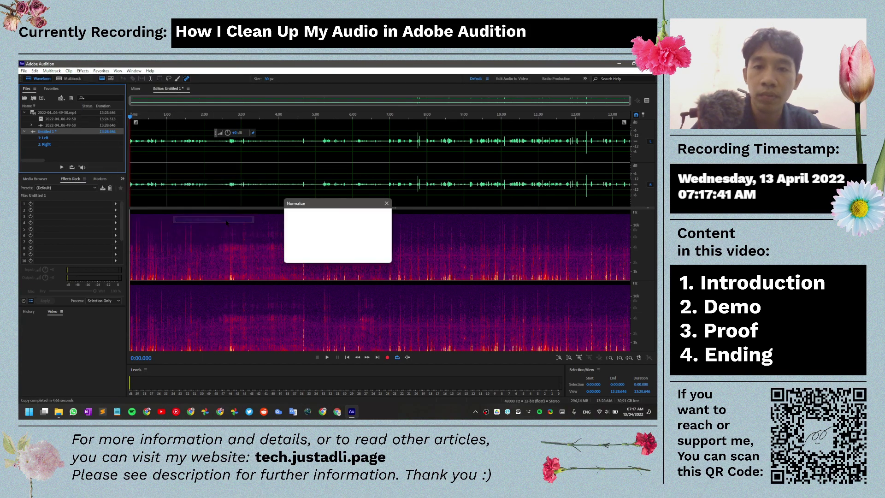
{"action": "left_click", "coordinate": [330, 219]}
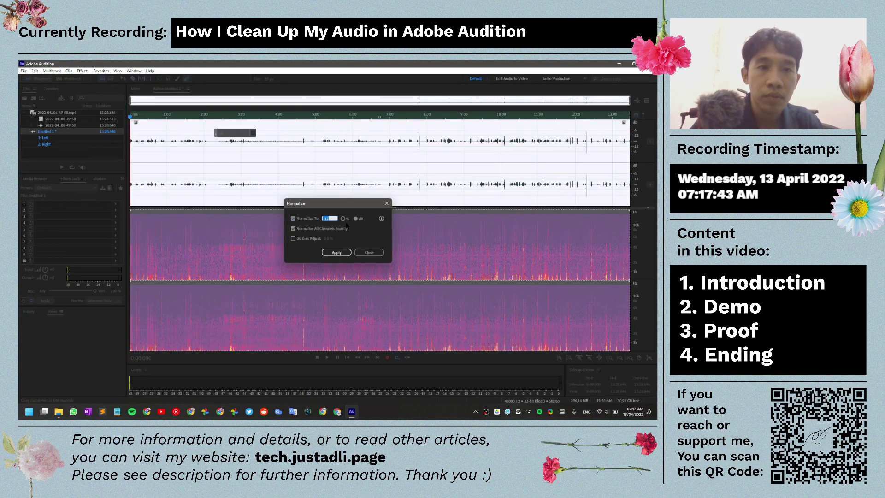
{"action": "left_click", "coordinate": [369, 252]}
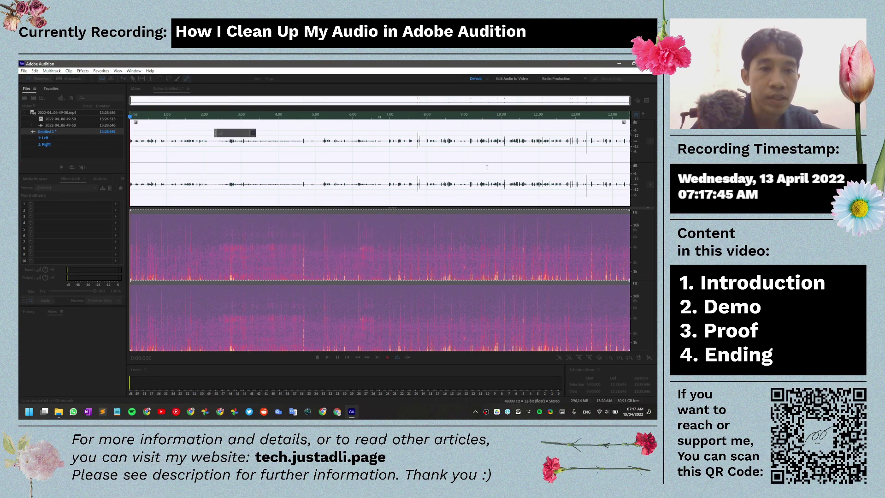
Step: Listen to the loud peaks near 12:12 and 7:46 in the extracted audio, adjusting the system volume
{"action": "left_click", "coordinate": [583, 119]}
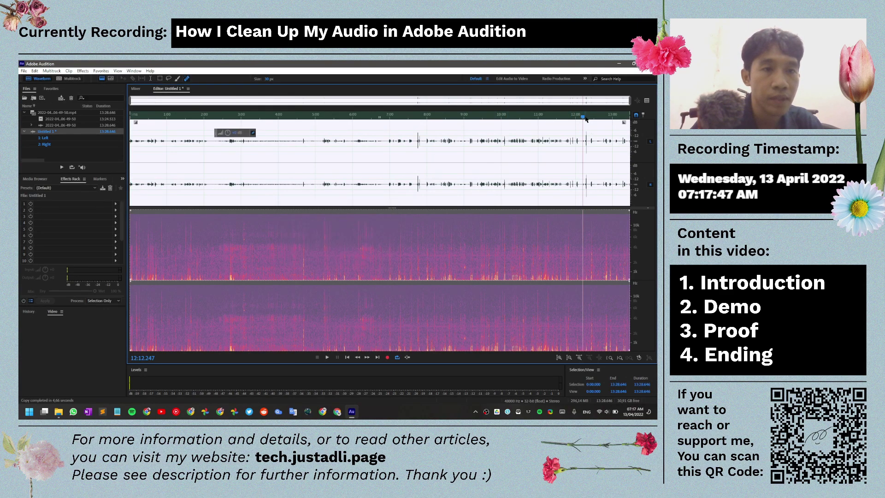
{"action": "key", "text": "space"}
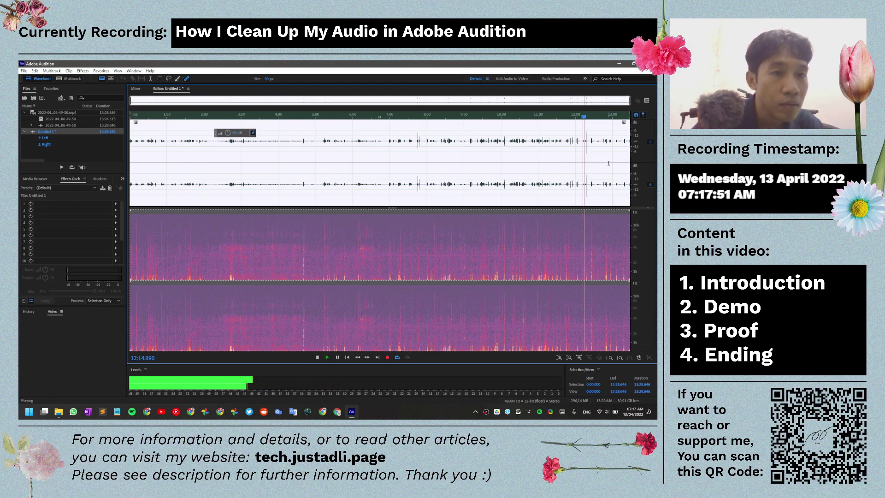
{"action": "key", "text": "XF86AudioRaiseVolume"}
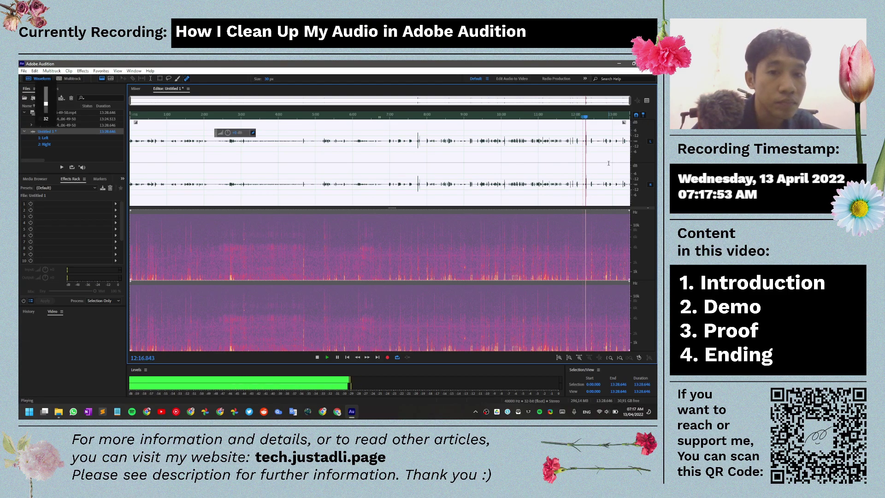
{"action": "key", "text": "XF86AudioLowerVolume"}
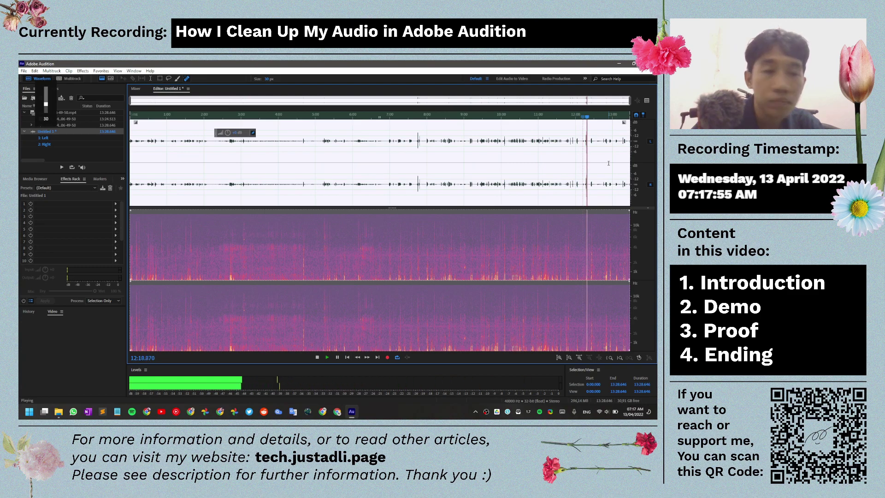
{"action": "left_click", "coordinate": [417, 118]}
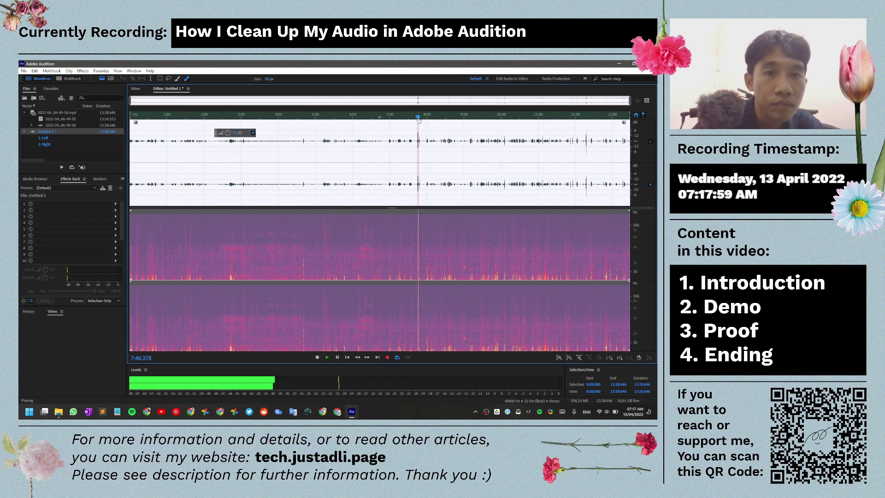
Step: Stop playback and place the playhead at the loud peak near 12:14 in the extracted audio
{"action": "key", "text": "space"}
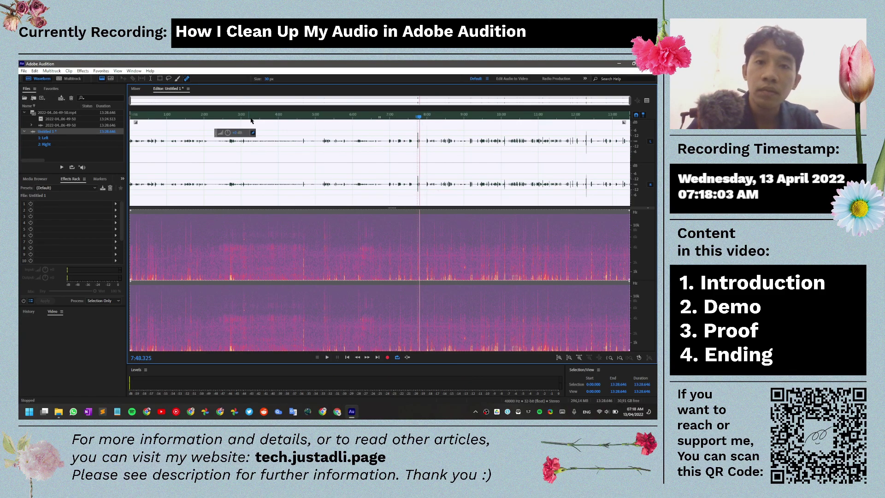
{"action": "left_click", "coordinate": [301, 145]}
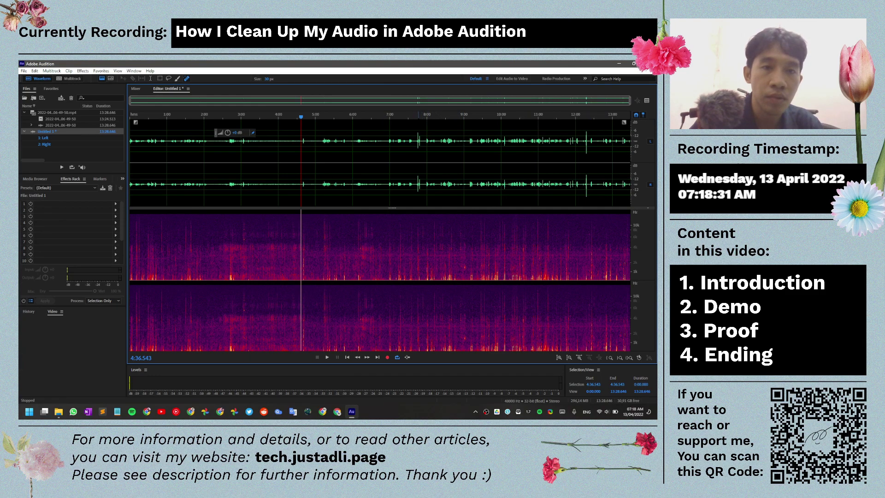
{"action": "left_click", "coordinate": [584, 119]}
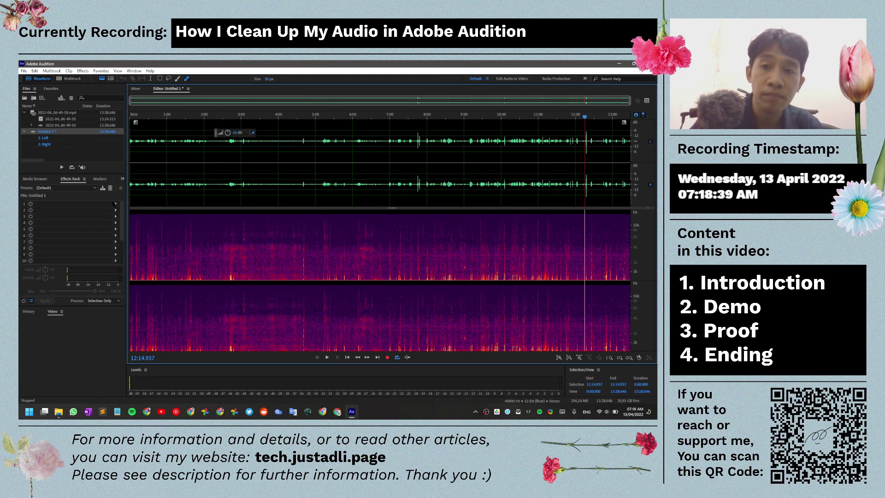
Step: Normalize the whole extracted audio to -6 dB with all channels treated equally
{"action": "left_click", "coordinate": [82, 70]}
{"action": "mouse_move", "coordinate": [133, 155]}
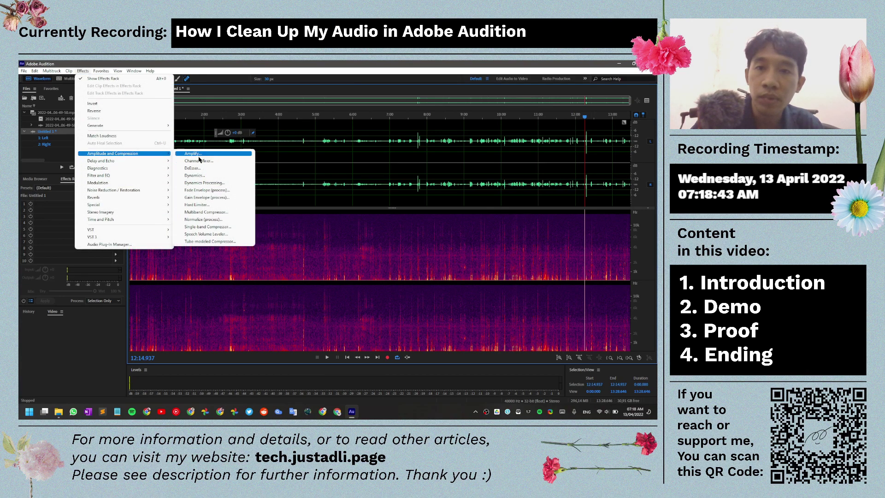
{"action": "left_click", "coordinate": [203, 219]}
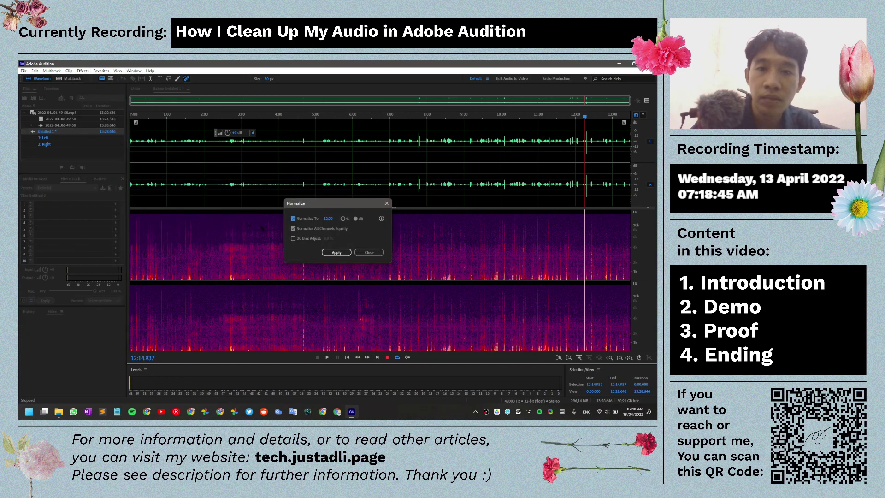
{"action": "left_click", "coordinate": [329, 219]}
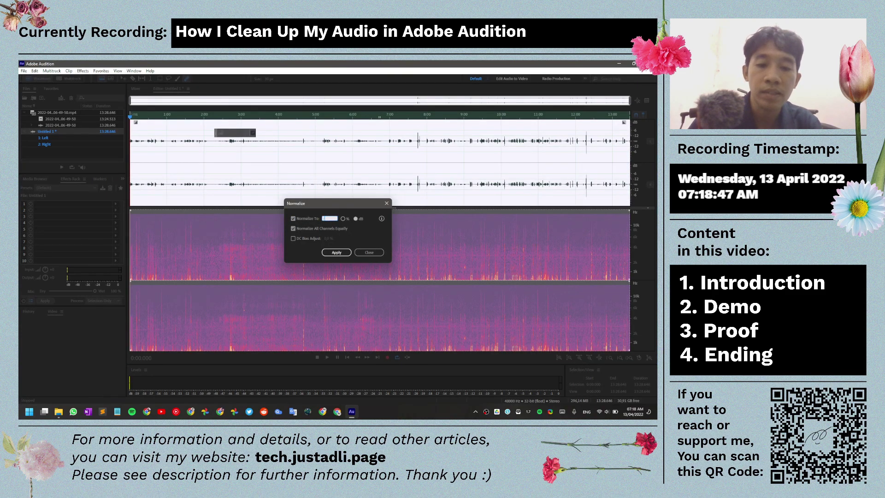
{"action": "type", "text": "-6"}
{"action": "left_click", "coordinate": [342, 254]}
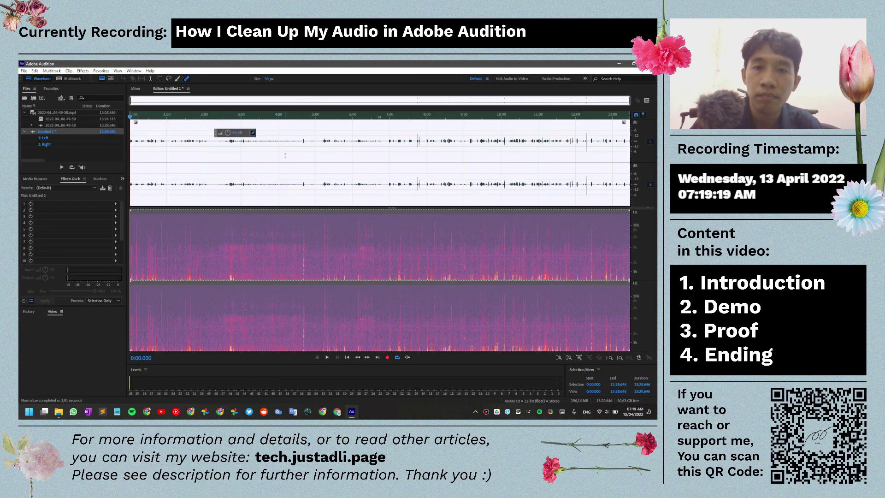
Step: Select and audition the quiet stretch from about 0:04.5 to 0:06, and capture it as the noise print
{"action": "left_click", "coordinate": [268, 148]}
{"action": "left_click", "coordinate": [213, 148]}
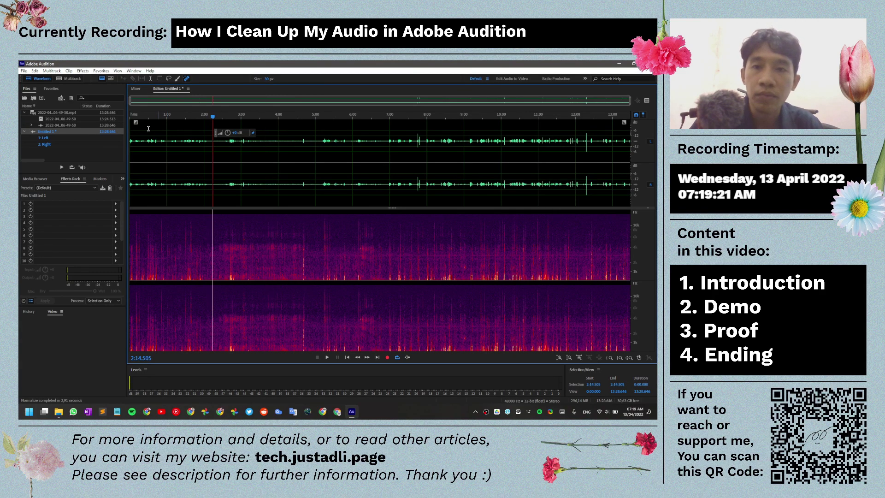
{"action": "left_click_drag", "start_coordinate": [212, 117], "coordinate": [118, 115]}
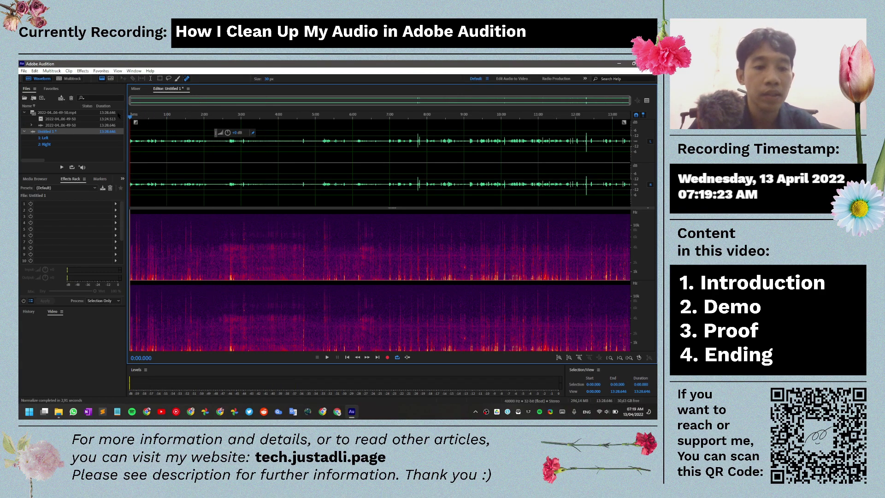
{"action": "key", "text": "equal"}
{"action": "key", "text": "equal"}
{"action": "key", "text": "equal"}
{"action": "key", "text": "equal"}
{"action": "key", "text": "equal"}
{"action": "key", "text": "equal"}
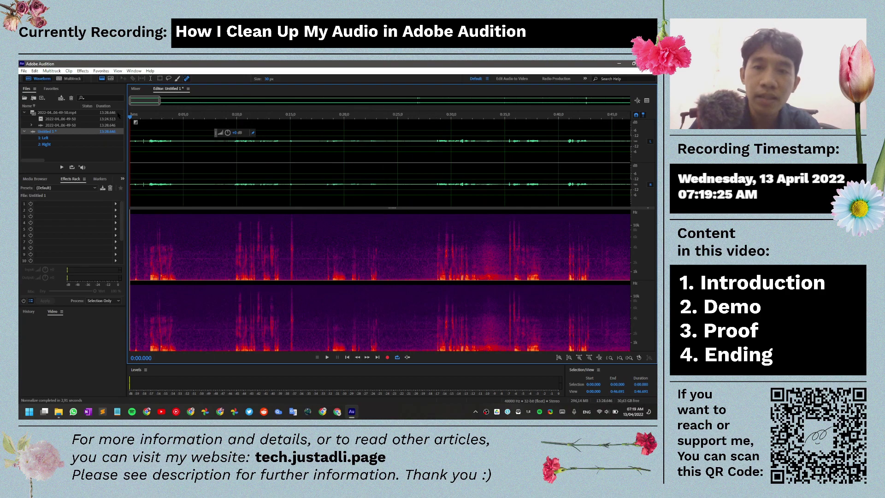
{"action": "key", "text": "equal"}
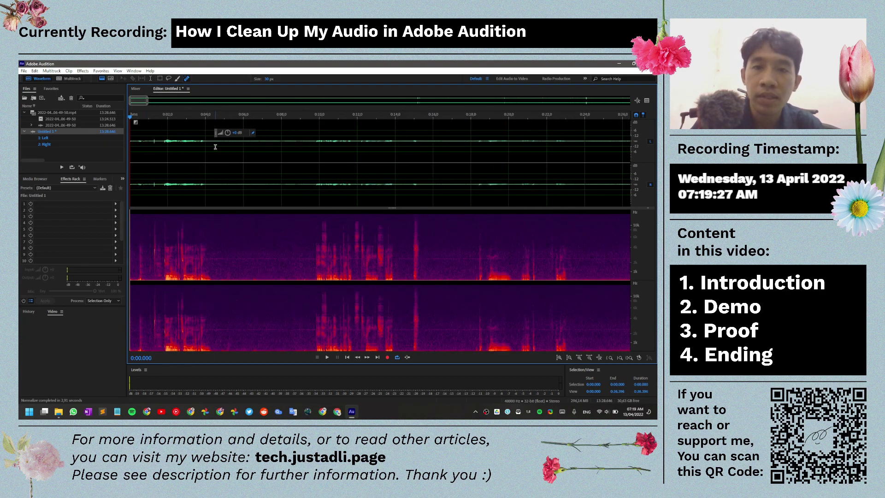
{"action": "left_click_drag", "start_coordinate": [215, 147], "coordinate": [243, 149]}
{"action": "key", "text": "space"}
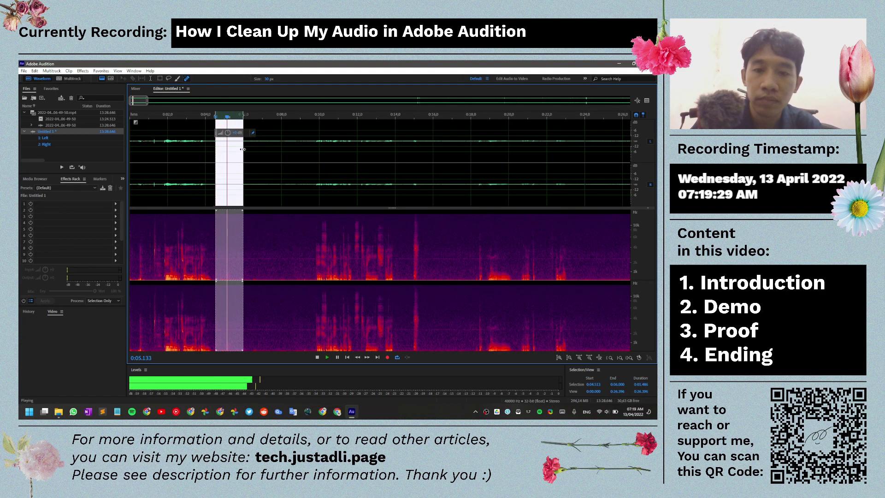
{"action": "key", "text": "XF86AudioLowerVolume"}
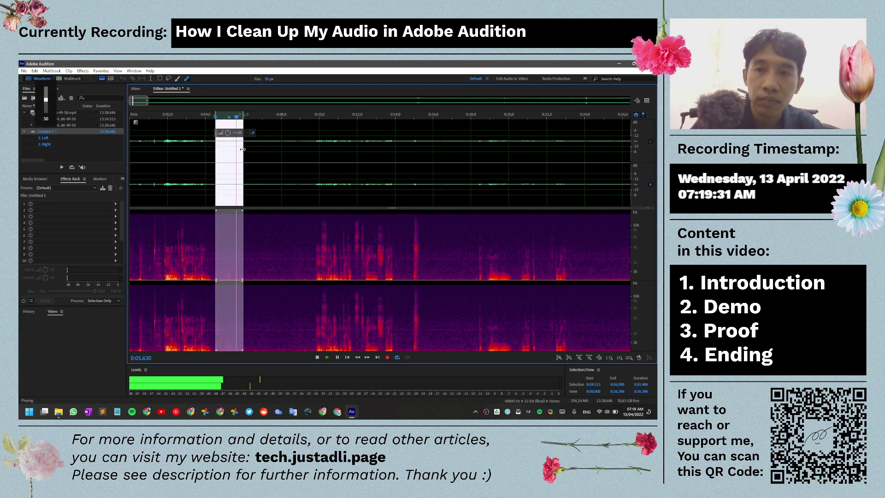
{"action": "key", "text": "space"}
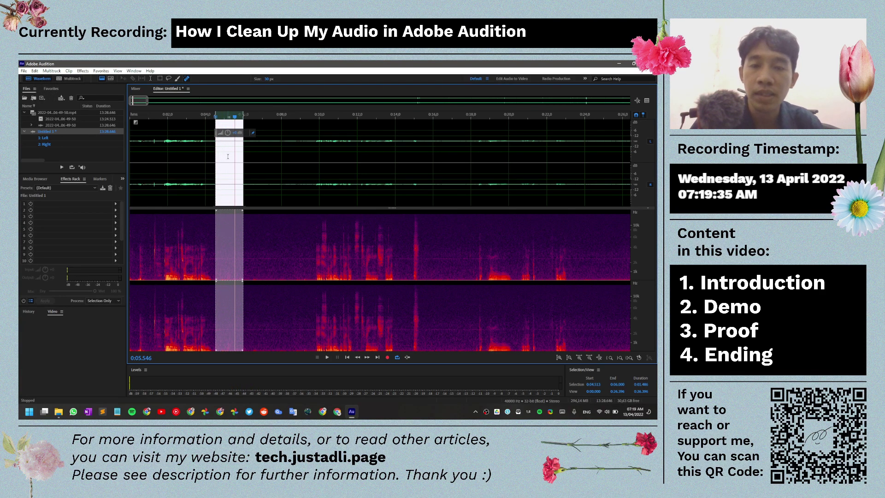
{"action": "right_click", "coordinate": [228, 158]}
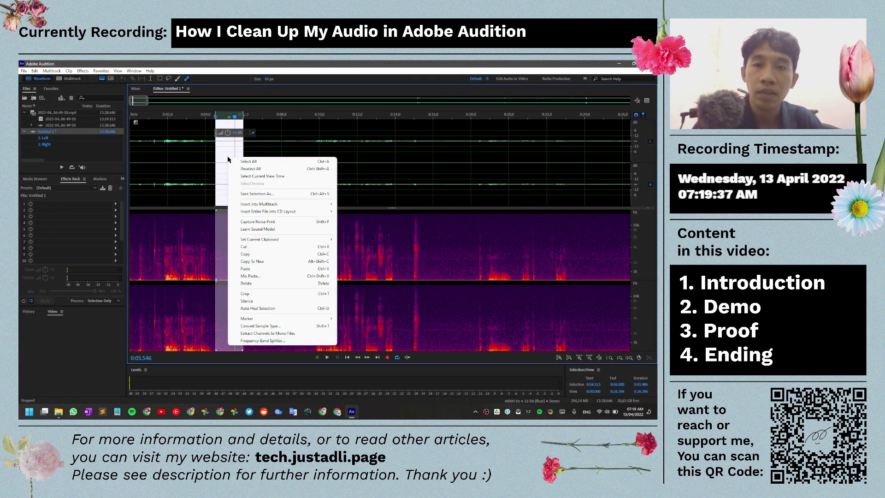
{"action": "left_click", "coordinate": [257, 221]}
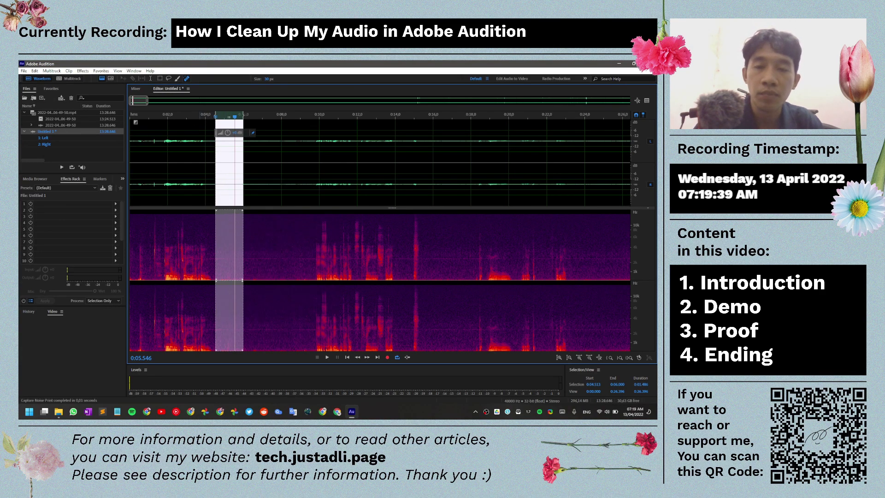
Step: Open the Noise Reduction effect and extend its target to the entire file
{"action": "left_click", "coordinate": [81, 71]}
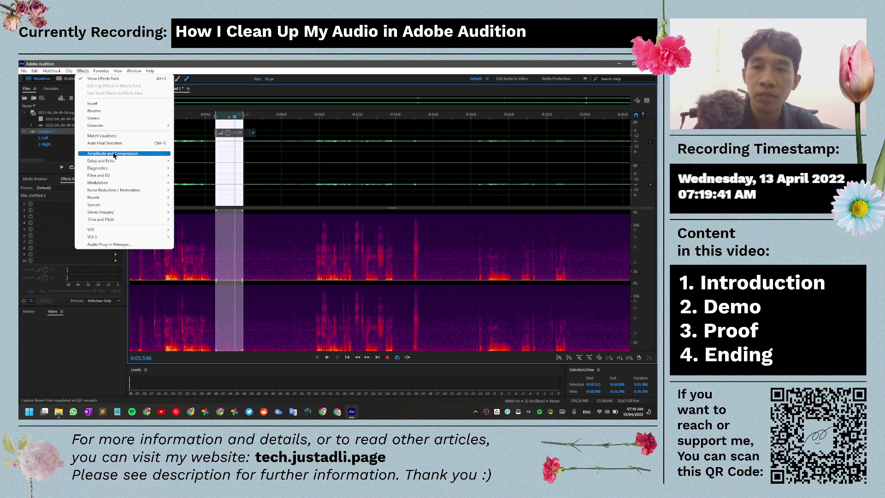
{"action": "mouse_move", "coordinate": [115, 156]}
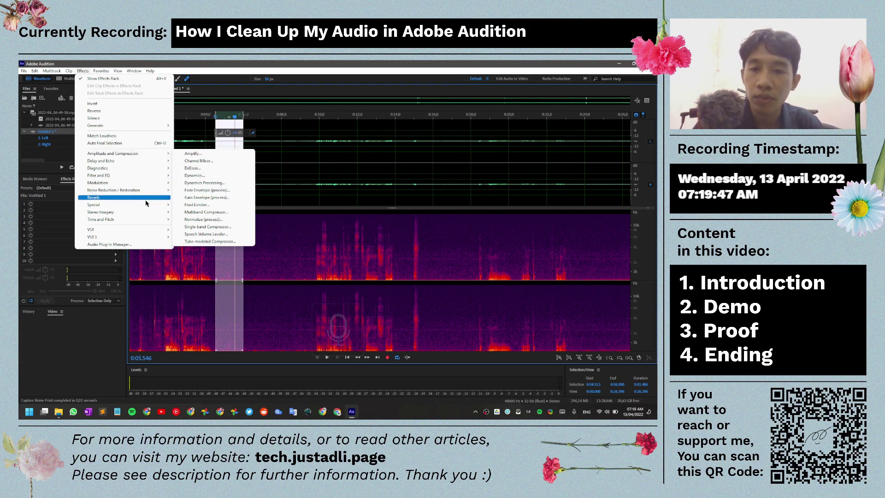
{"action": "mouse_move", "coordinate": [138, 190]}
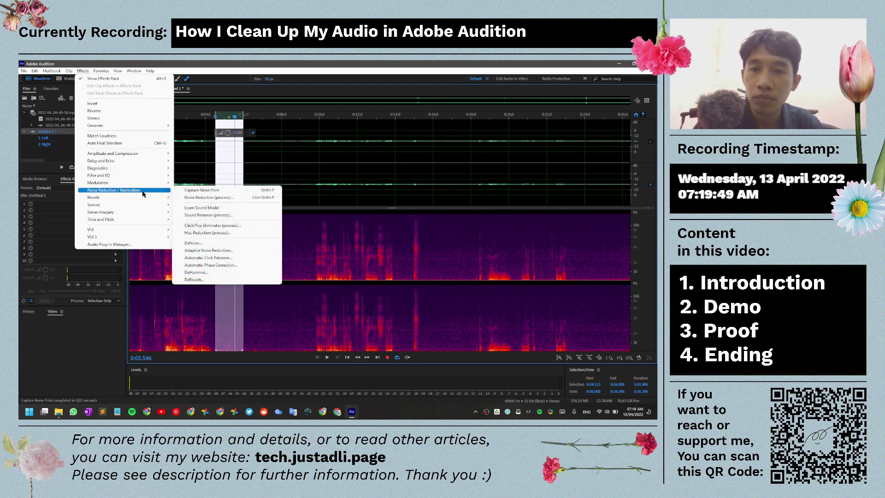
{"action": "left_click", "coordinate": [203, 197]}
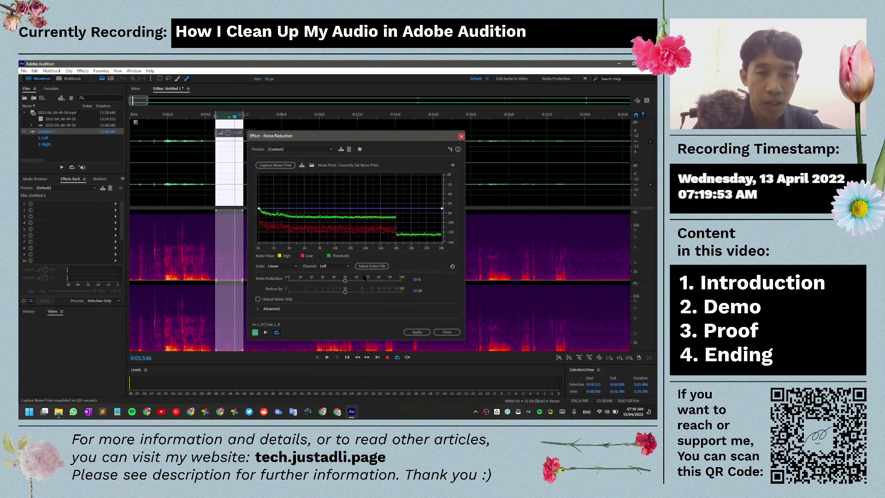
{"action": "left_click", "coordinate": [372, 266]}
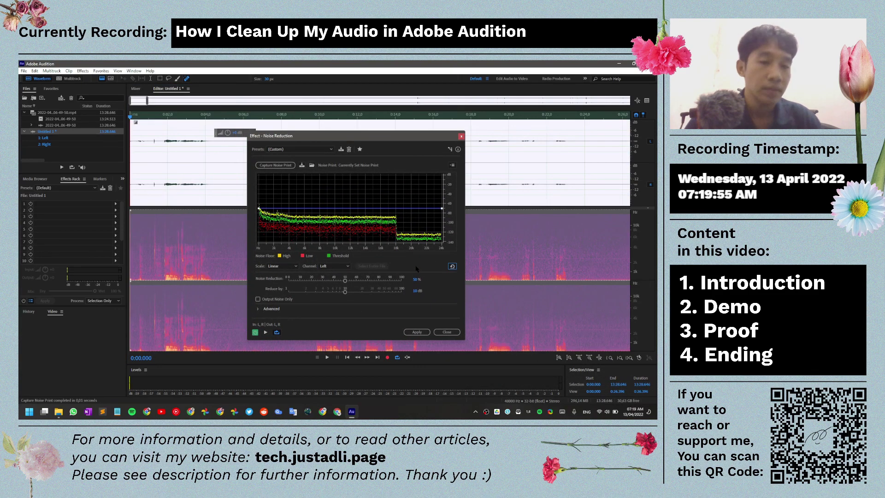
Step: Show the preview editor for Noise Reduction and shift the effect window aside to uncover the waveforms
{"action": "left_click", "coordinate": [646, 104]}
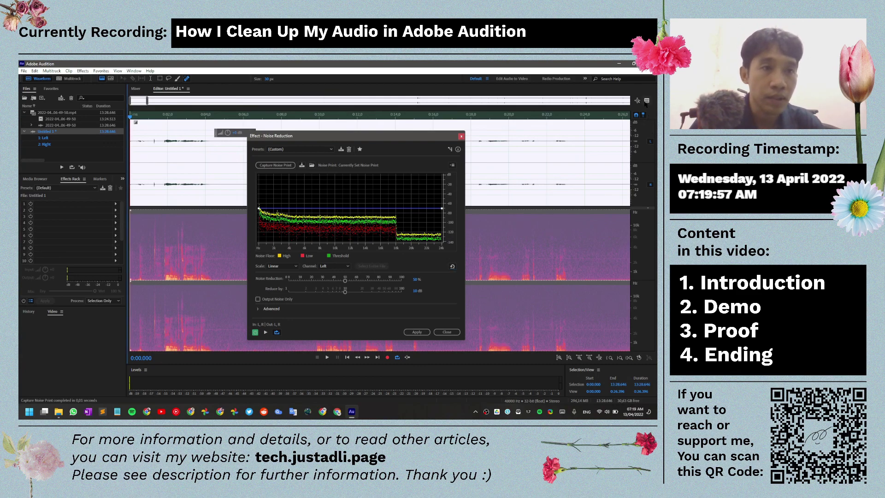
{"action": "left_click", "coordinate": [646, 101]}
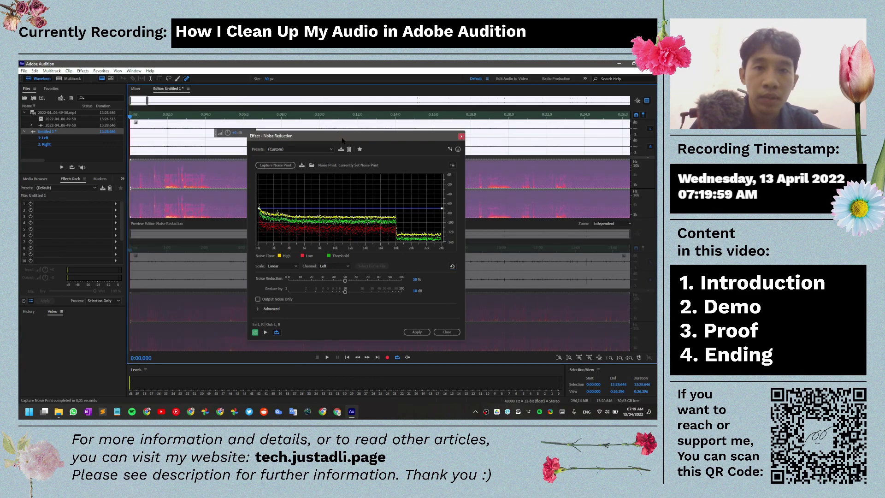
{"action": "left_click_drag", "start_coordinate": [342, 139], "coordinate": [475, 139]}
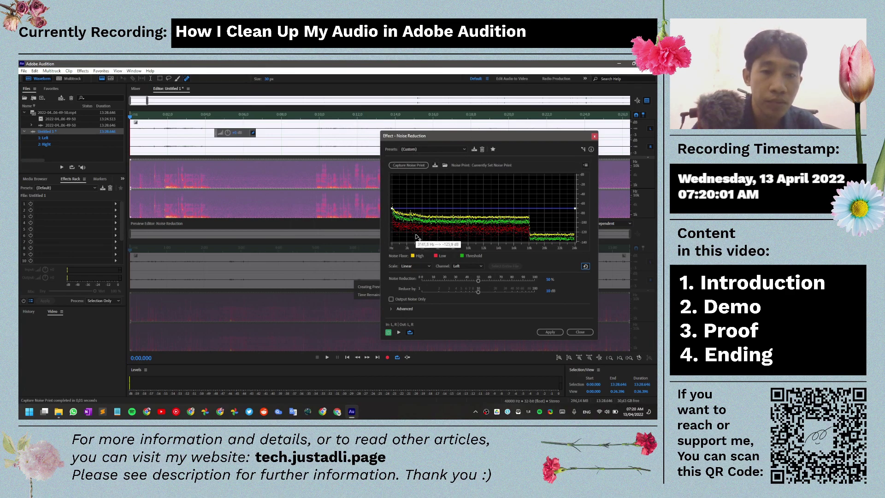
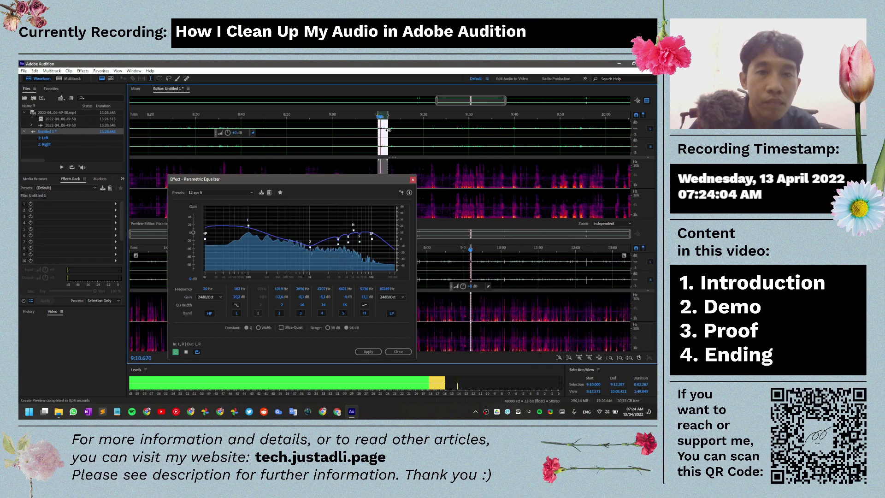
Step: Preview the selection near 9:10 through the Parametric Equalizer, and audition its presets 12 apr 1 and 12 apr 2
{"action": "key", "text": "space"}
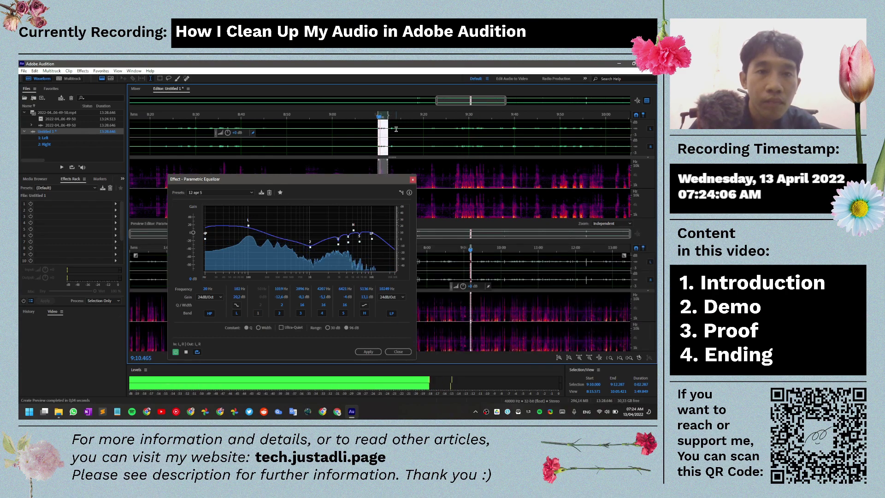
{"action": "key", "text": "space"}
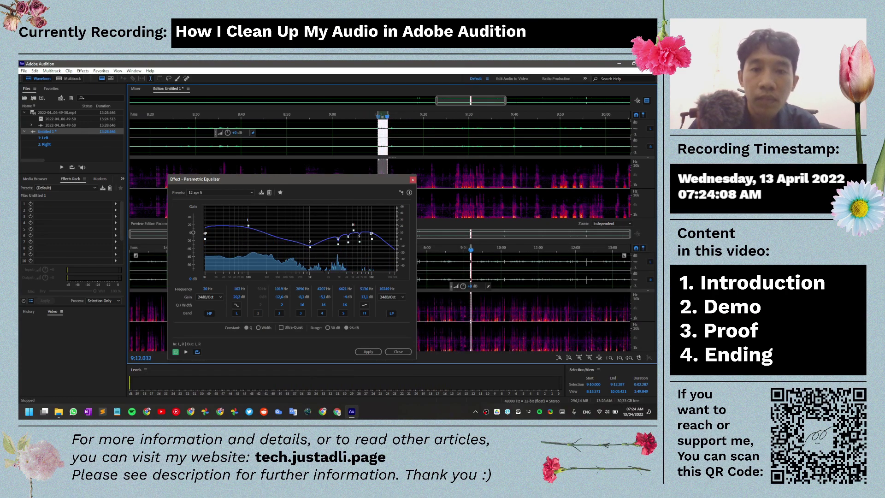
{"action": "left_click", "coordinate": [244, 193]}
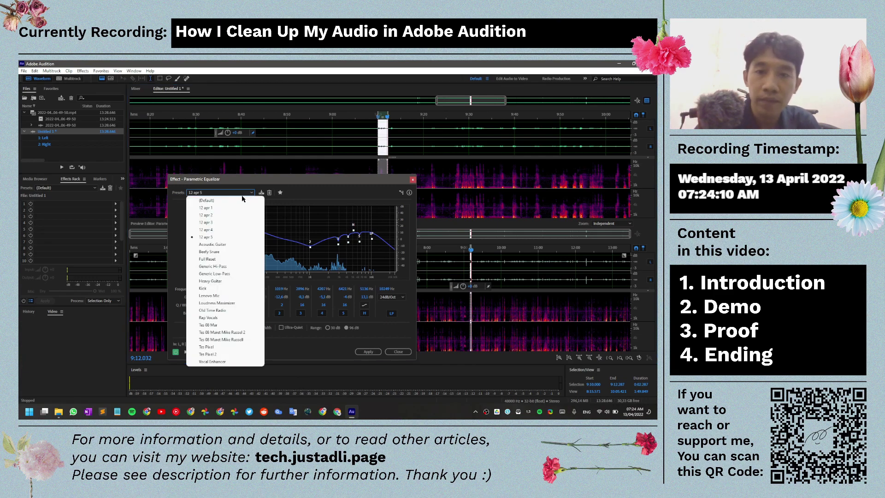
{"action": "left_click", "coordinate": [239, 208]}
{"action": "left_click", "coordinate": [186, 352]}
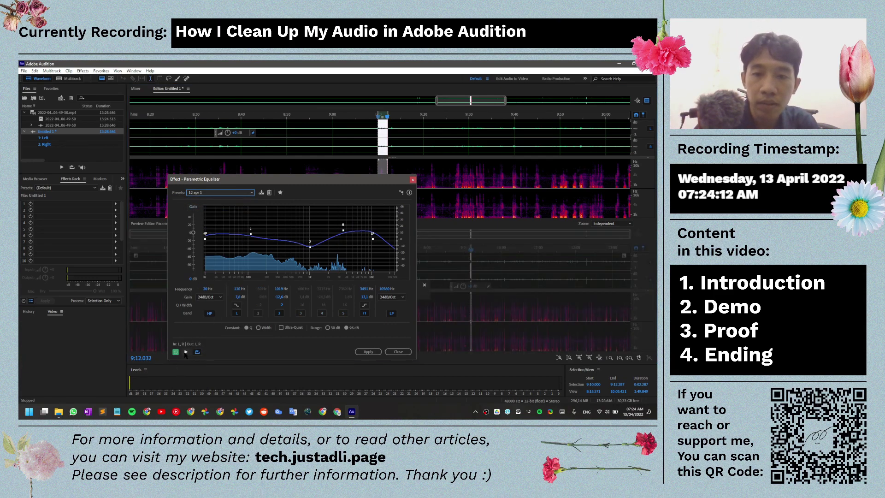
{"action": "left_click", "coordinate": [233, 194]}
{"action": "left_click", "coordinate": [205, 215]}
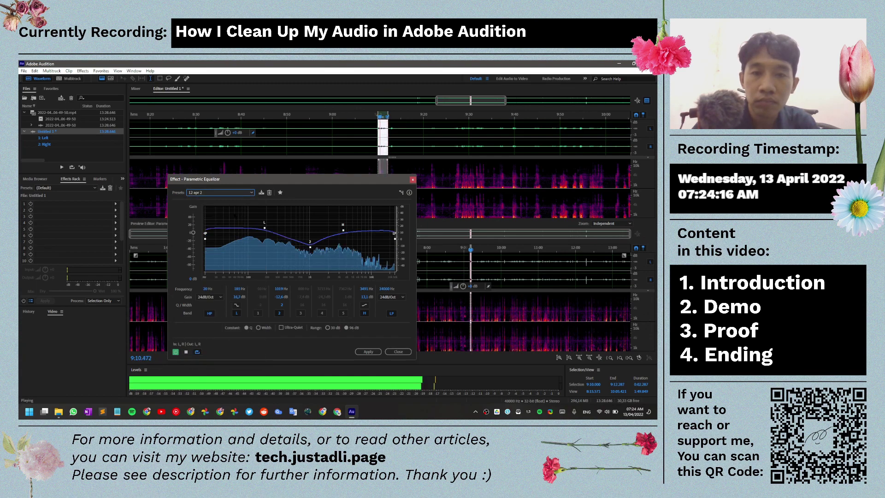
Step: Audition the equalizer presets 12 apr 3, 12 apr 4 and 12 apr 5 on the looping selection
{"action": "left_click", "coordinate": [237, 193]}
{"action": "left_click", "coordinate": [206, 222]}
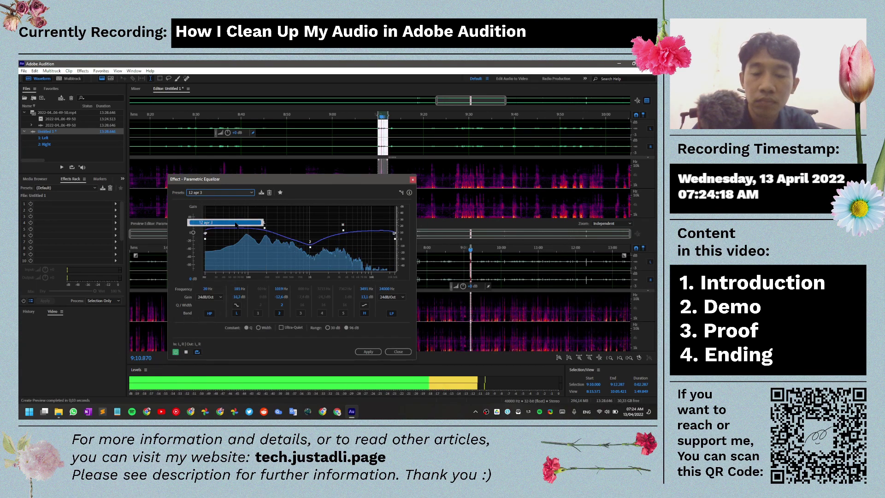
{"action": "left_click", "coordinate": [238, 194]}
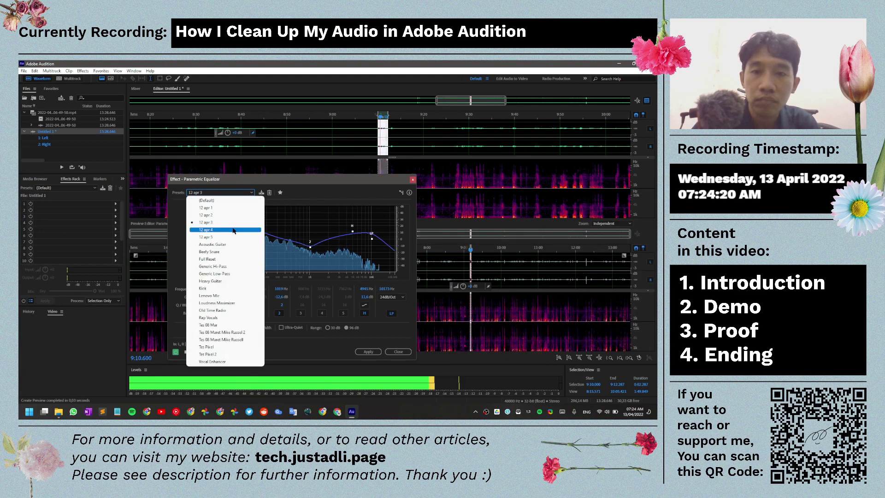
{"action": "left_click", "coordinate": [205, 229]}
{"action": "key", "text": "Down"}
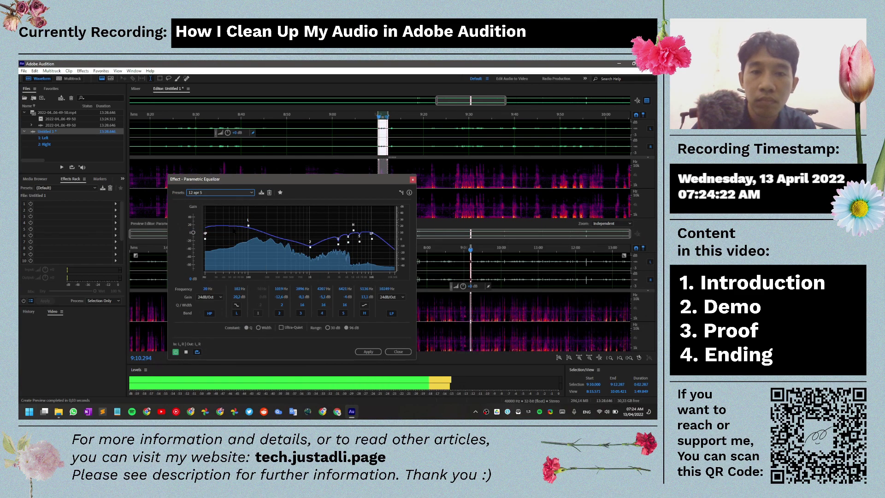
Step: Audition the equalizer preset Tes 08 Mar and the two Tes 08 Maret presets on the looping selection
{"action": "left_click", "coordinate": [235, 193]}
{"action": "left_click", "coordinate": [233, 325]}
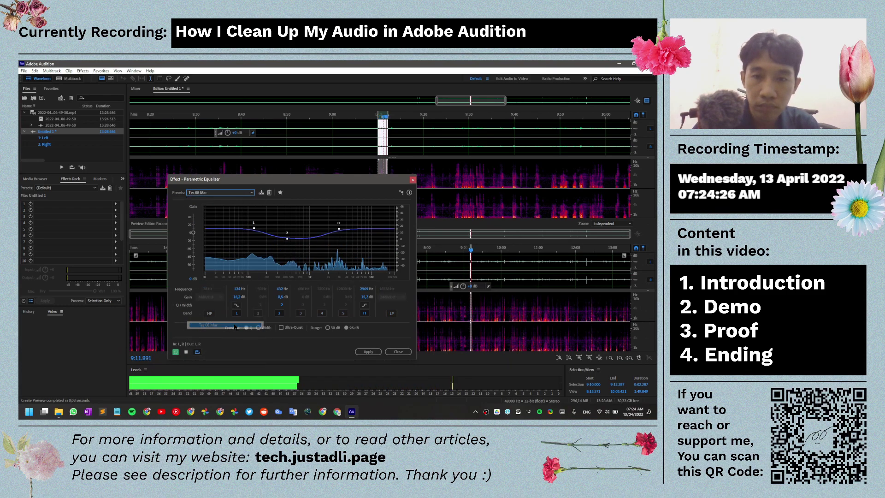
{"action": "left_click", "coordinate": [230, 192]}
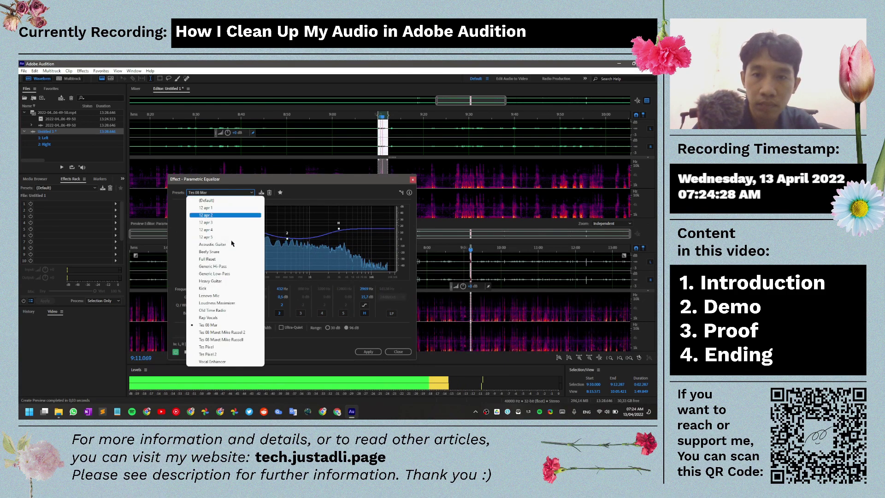
{"action": "left_click", "coordinate": [236, 333]}
{"action": "left_click", "coordinate": [230, 193]}
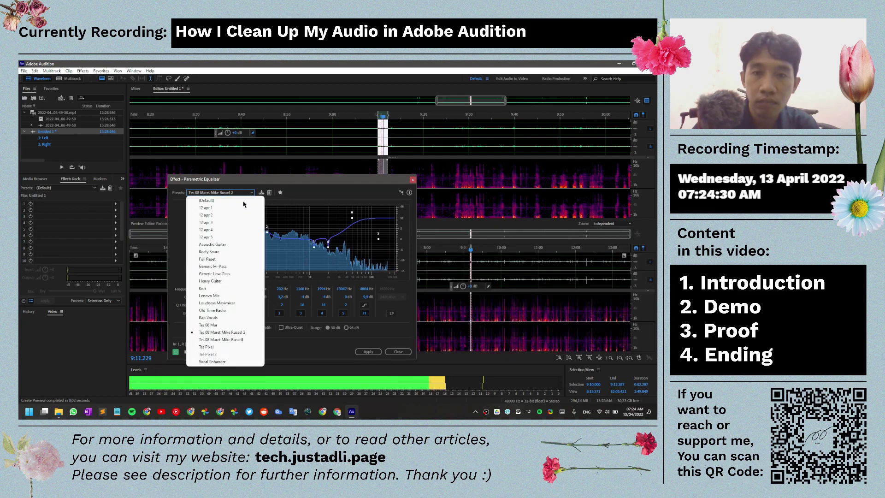
{"action": "left_click", "coordinate": [242, 340]}
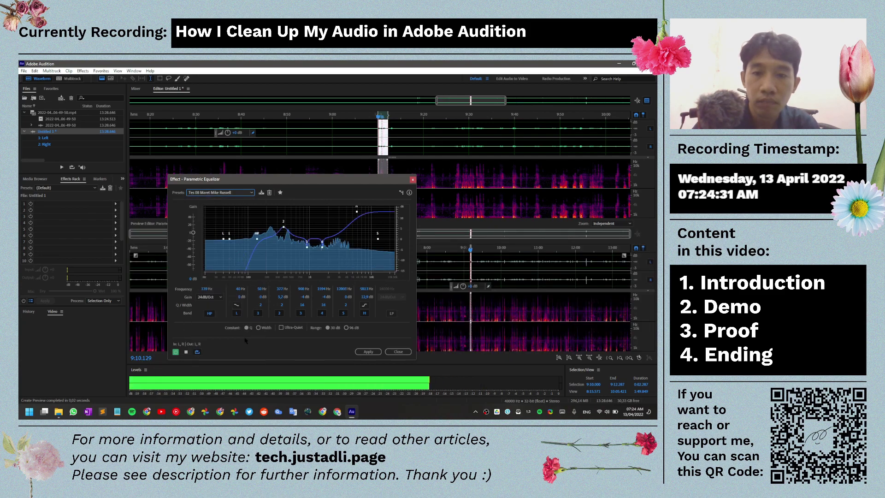
Step: Audition the equalizer presets Tes Pixel 2 and Tes Pixel on the looping selection
{"action": "left_click", "coordinate": [241, 194]}
{"action": "key", "text": "Down"}
{"action": "key", "text": "Down"}
{"action": "key", "text": "Return"}
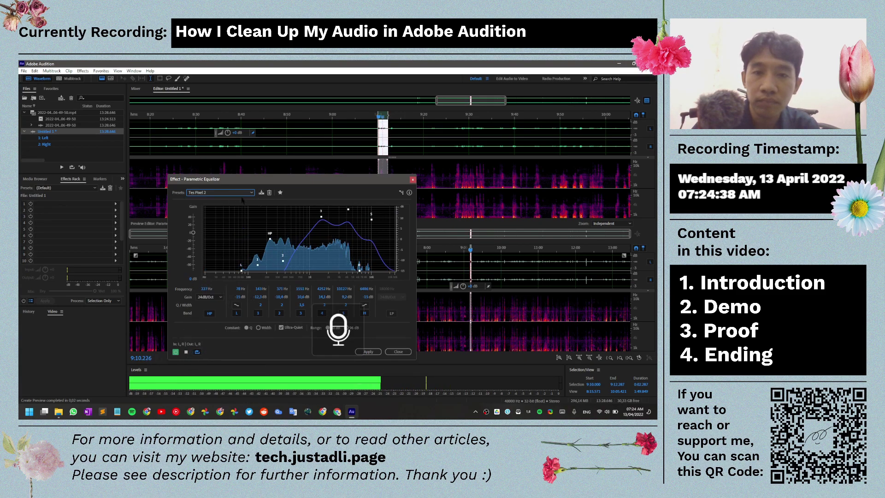
{"action": "left_click", "coordinate": [241, 194]}
{"action": "left_click", "coordinate": [239, 348]}
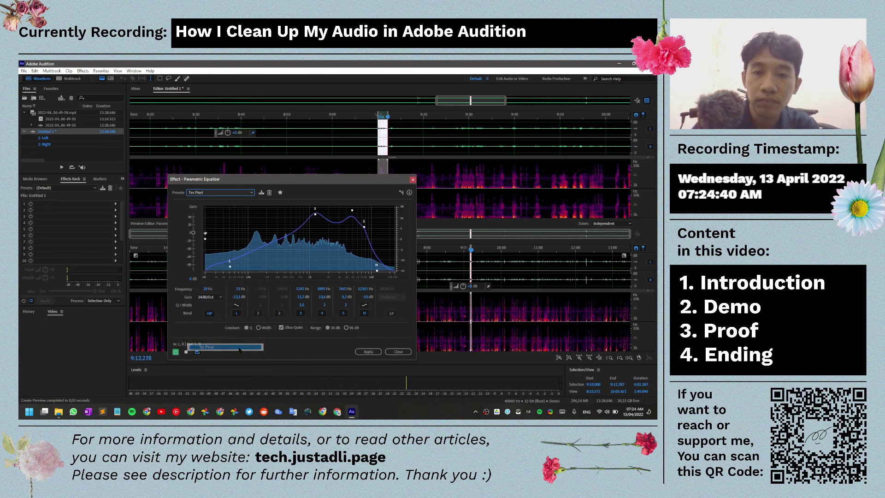
Step: Return to the equalizer preset 12 apr 5, listen to the selection through it, and stop the preview
{"action": "left_click", "coordinate": [241, 194]}
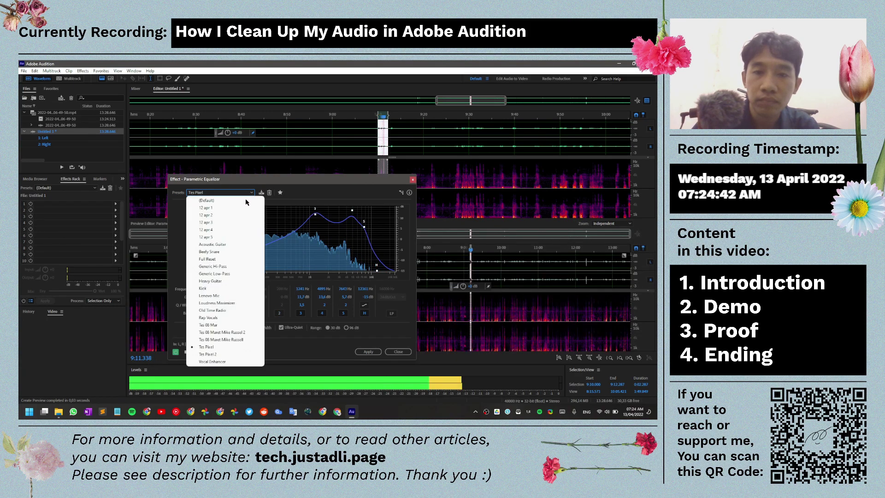
{"action": "left_click", "coordinate": [240, 238]}
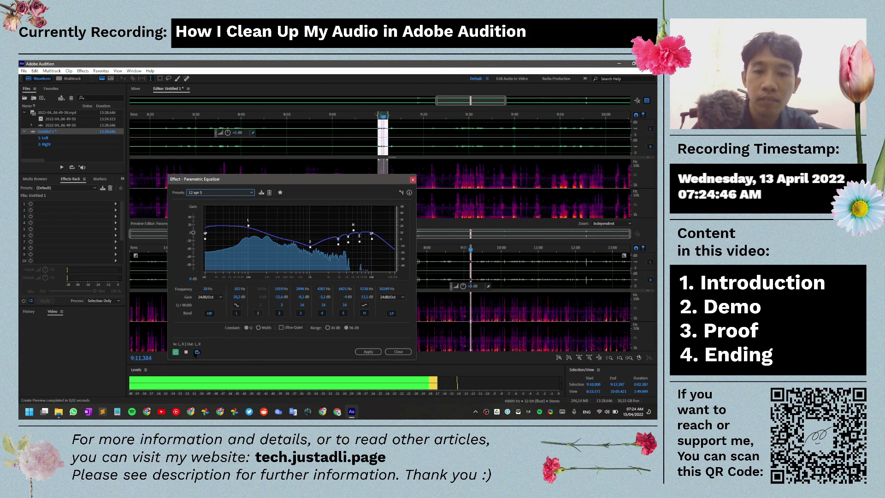
{"action": "left_click", "coordinate": [186, 352]}
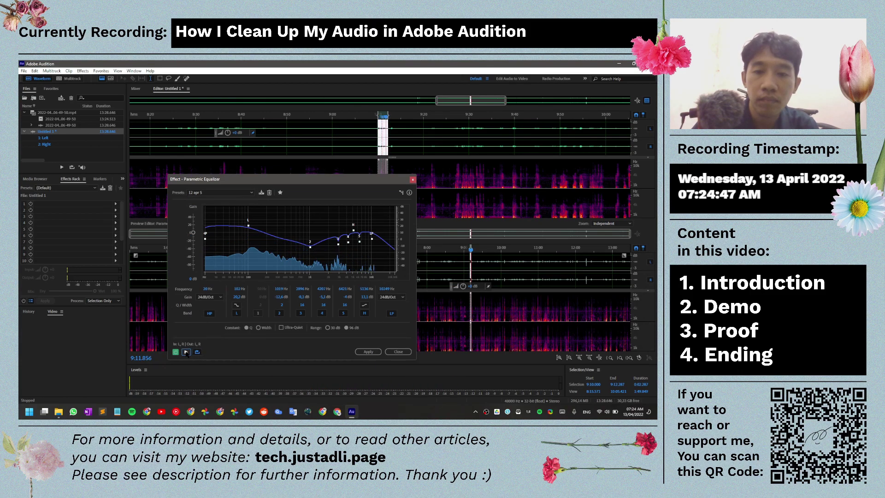
{"action": "left_click", "coordinate": [240, 193]}
{"action": "left_click", "coordinate": [240, 193]}
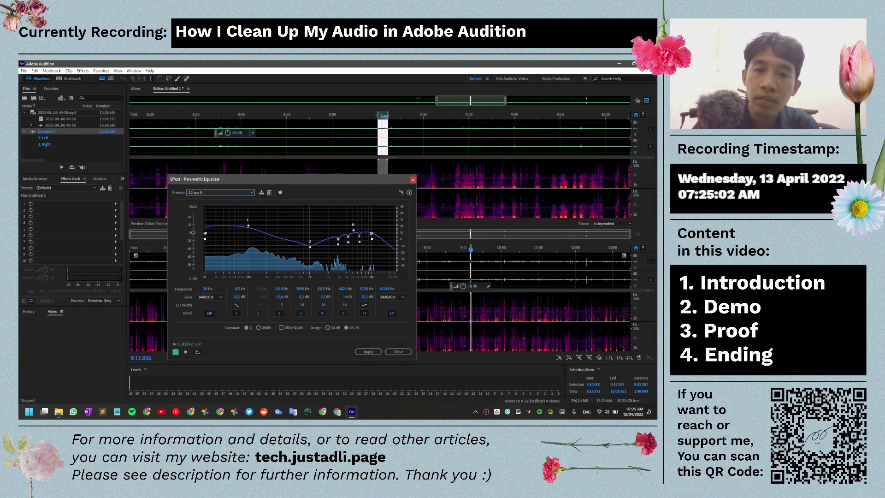
Step: Switch the equalizer to the preset 12 apr 1 and preview the selection with it for comparison
{"action": "left_click", "coordinate": [242, 193]}
{"action": "left_click", "coordinate": [234, 260]}
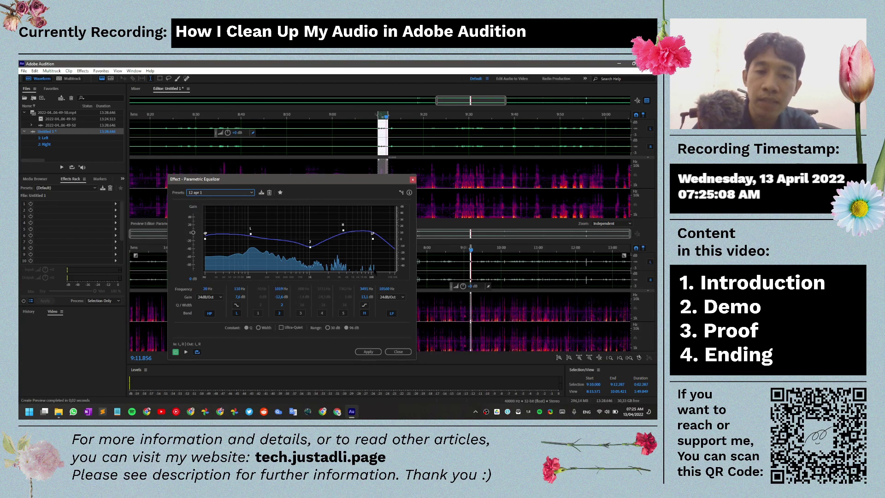
{"action": "left_click", "coordinate": [187, 352]}
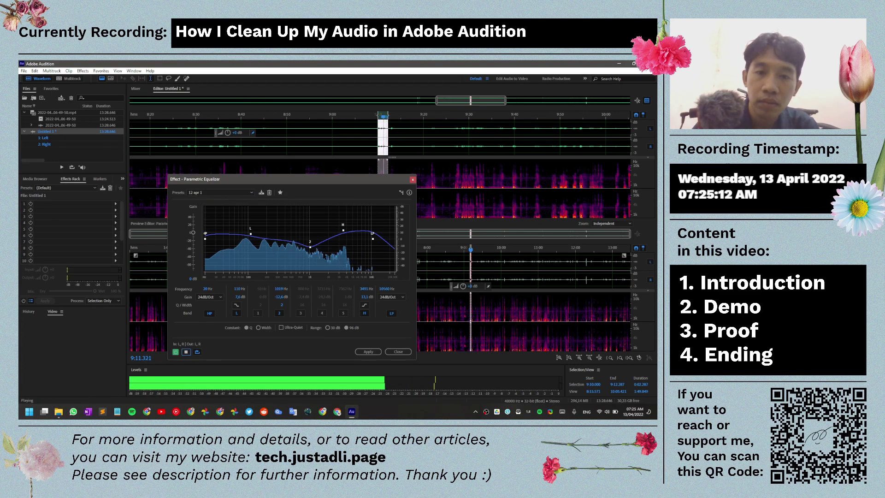
{"action": "left_click", "coordinate": [186, 352]}
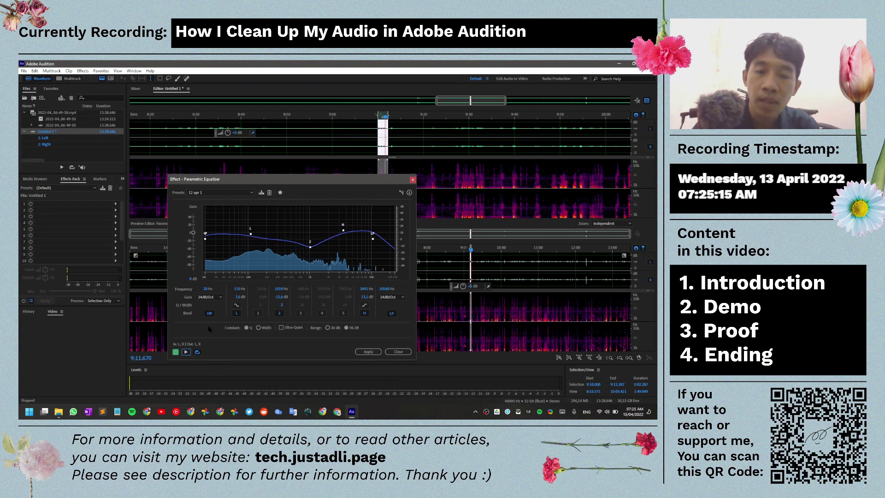
Step: Load the preset 12 apr 5 again, replay the selection for comparison, and inspect the high-frequency points on its curve
{"action": "left_click", "coordinate": [233, 193]}
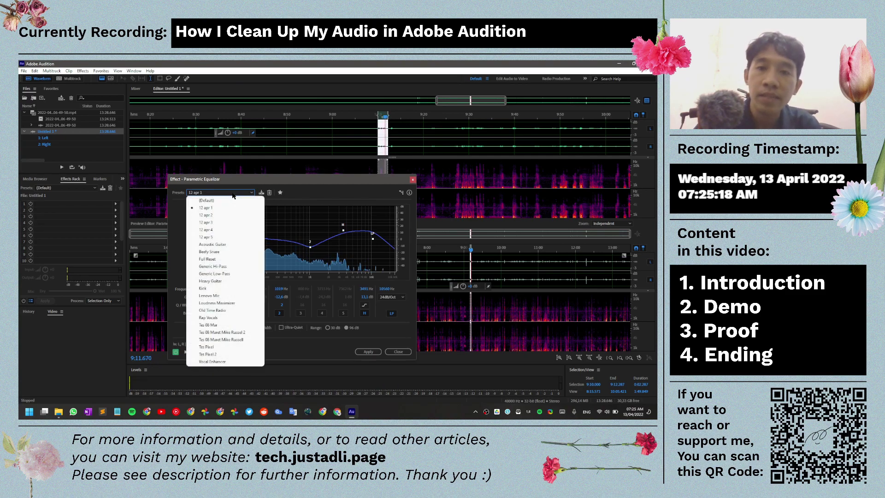
{"action": "left_click", "coordinate": [219, 237]}
{"action": "left_click", "coordinate": [186, 351]}
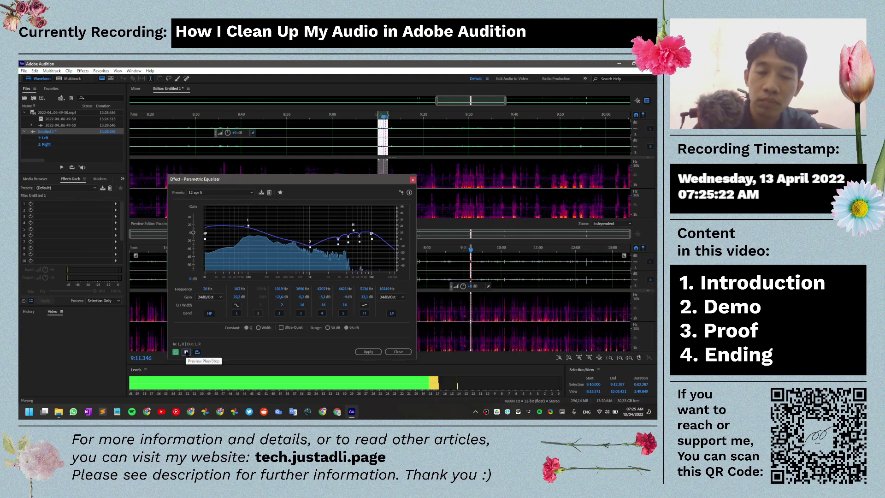
{"action": "left_click", "coordinate": [187, 352]}
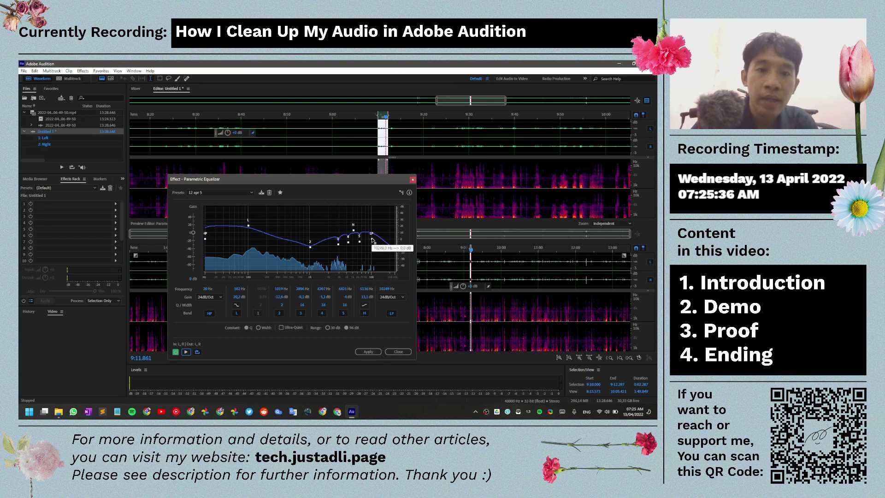
{"action": "mouse_move", "coordinate": [354, 231]}
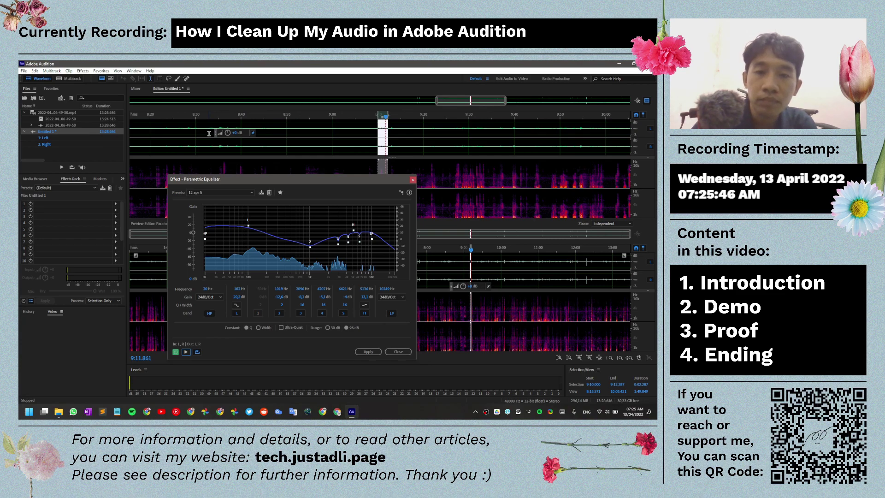
Step: Loop the section from about 8:33 to 8:41 while trying the low-pass point at 24000 Hz and the high-shelf gain at 37.9 dB
{"action": "left_click_drag", "start_coordinate": [209, 133], "coordinate": [250, 137]}
{"action": "key", "text": "space"}
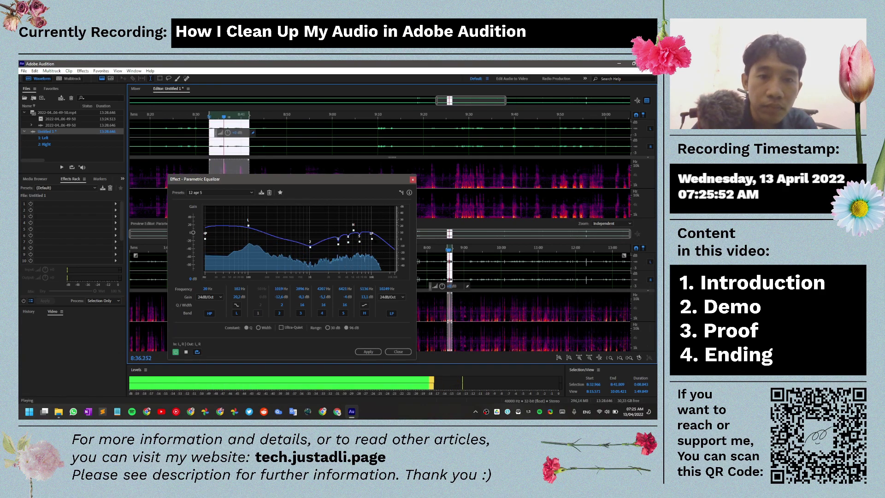
{"action": "left_click_drag", "start_coordinate": [371, 238], "coordinate": [399, 242]}
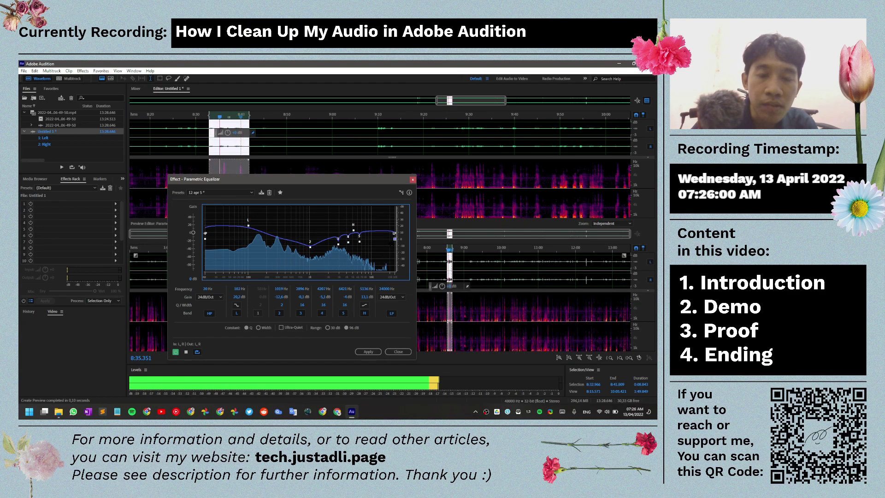
{"action": "left_click_drag", "start_coordinate": [353, 229], "coordinate": [392, 216]}
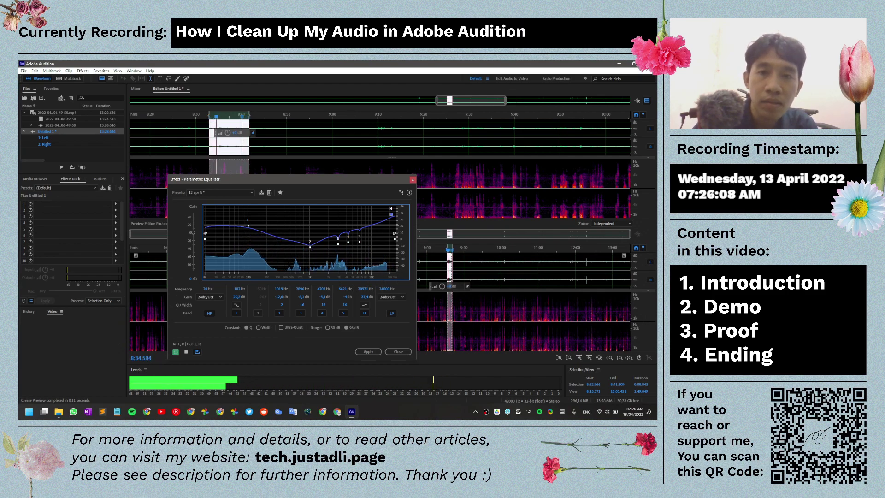
{"action": "key", "text": "space"}
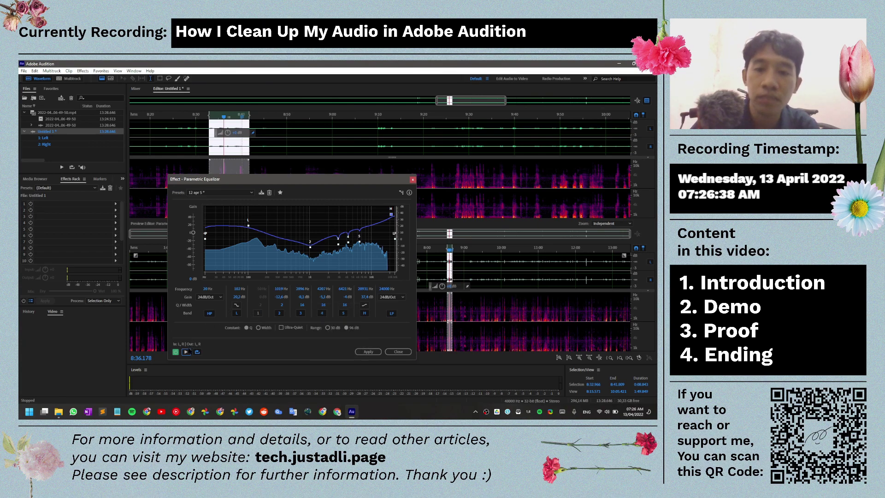
Step: Reload the preset 12 apr 5, try moving its high-shelf and low-pass points to 24000 Hz, and preview the section
{"action": "left_click", "coordinate": [235, 192]}
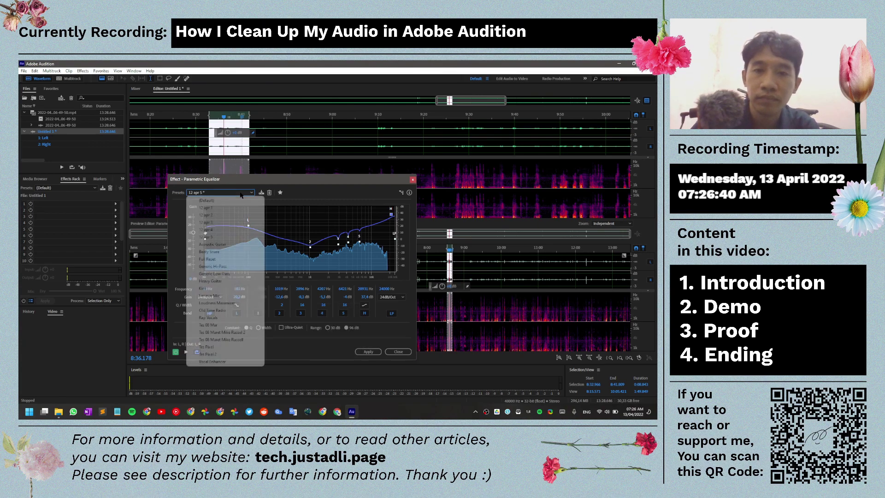
{"action": "left_click", "coordinate": [240, 238]}
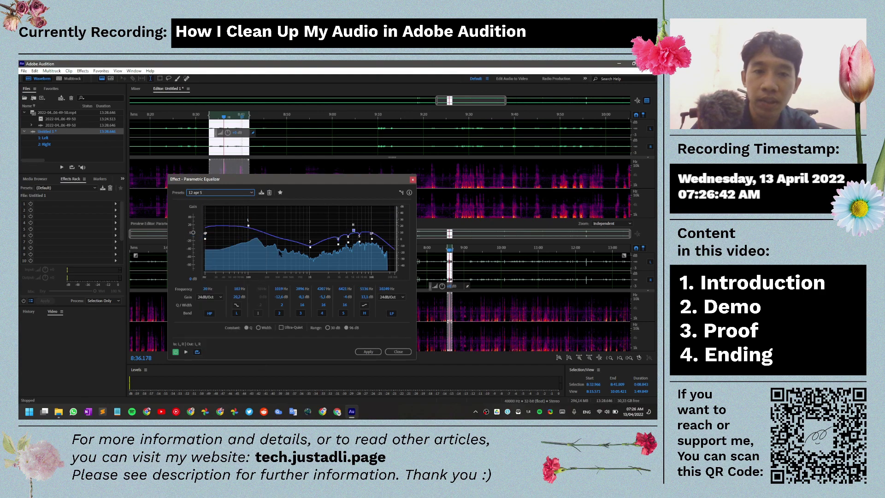
{"action": "left_click_drag", "start_coordinate": [354, 230], "coordinate": [392, 235]}
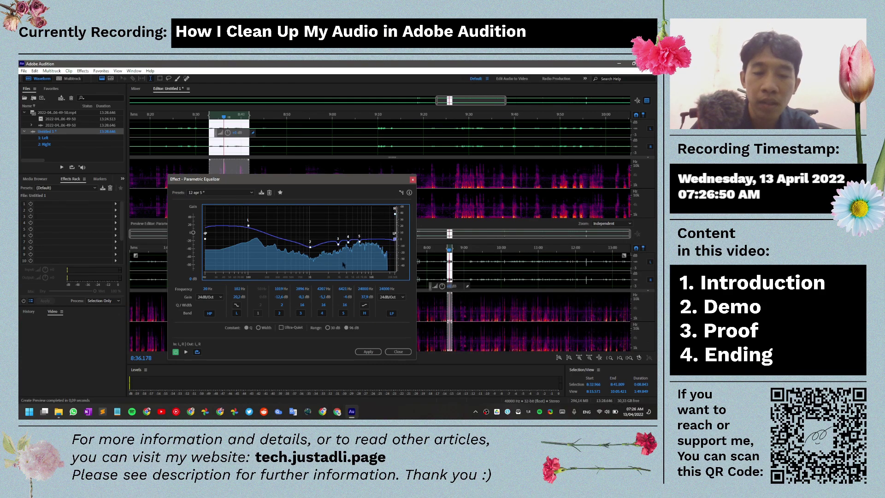
{"action": "key", "text": "space"}
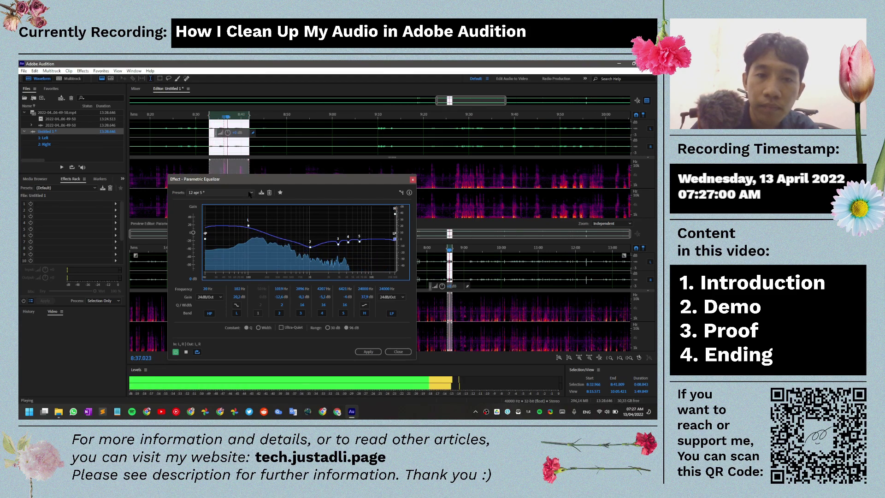
Step: Listen to the modified equalizer curve from 9:10 and from about 9:27
{"action": "left_click", "coordinate": [375, 119]}
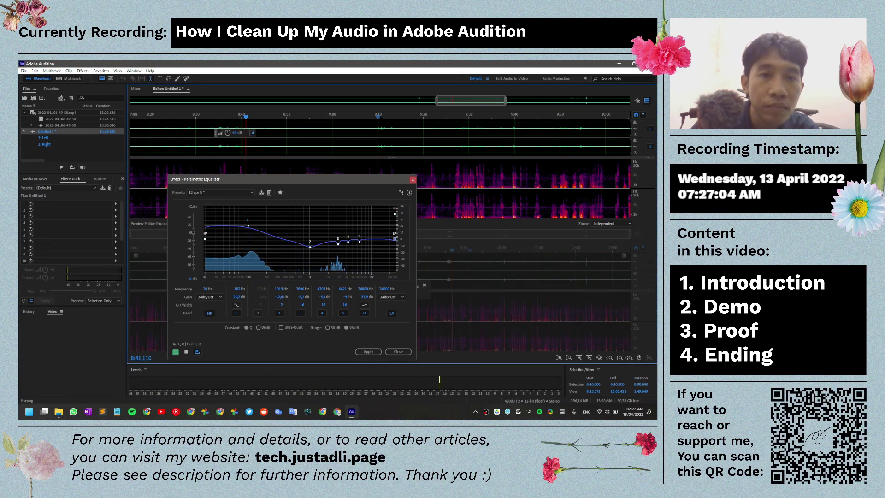
{"action": "key", "text": "space"}
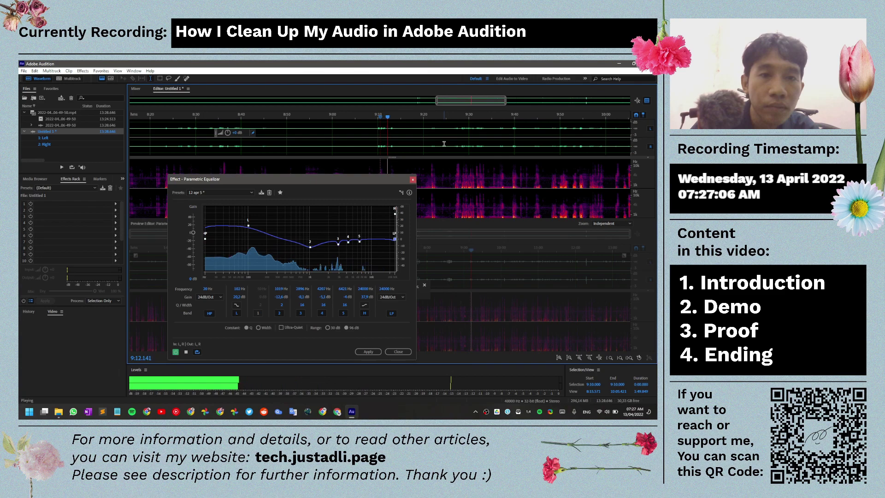
{"action": "left_click", "coordinate": [455, 117]}
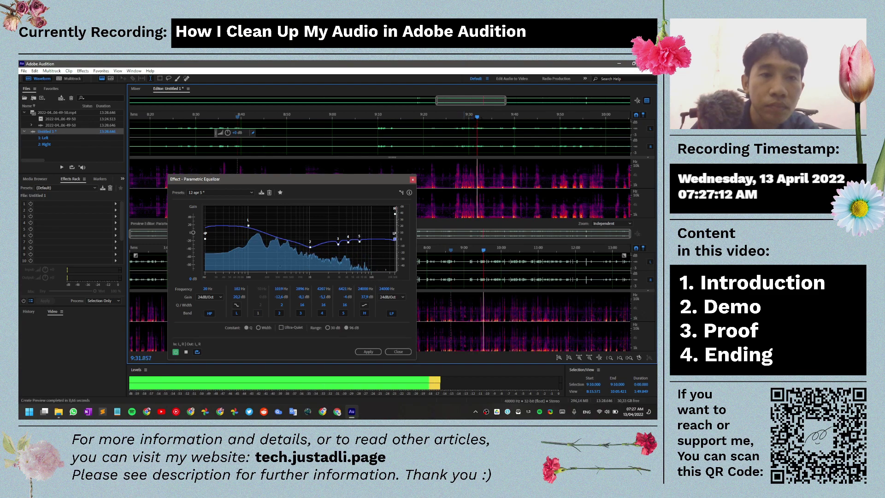
Step: Restore the equalizer preset 12 apr 5 and preview the recording from 9:10 and from about 9:27
{"action": "left_click", "coordinate": [240, 192]}
{"action": "key", "text": "Escape"}
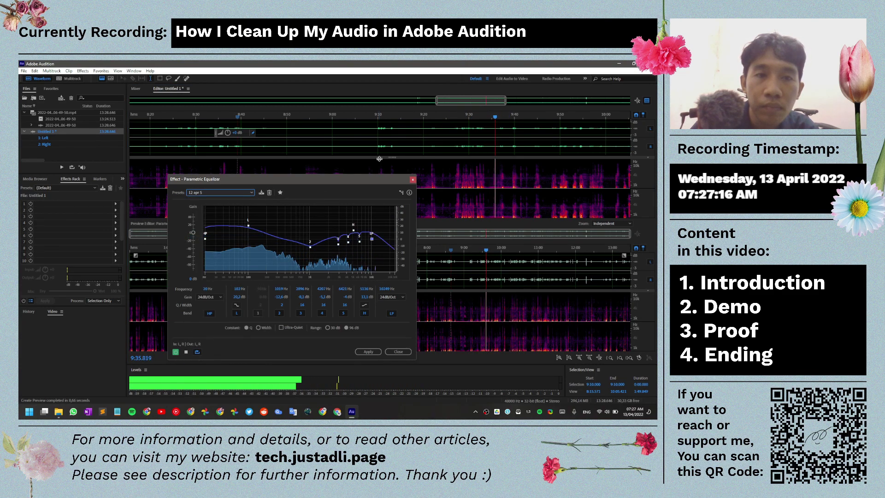
{"action": "left_click", "coordinate": [376, 115]}
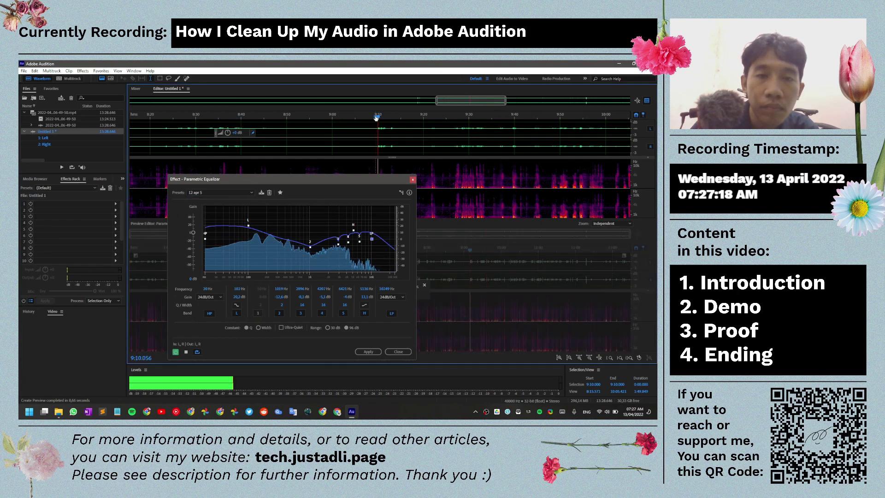
{"action": "left_click", "coordinate": [452, 116]}
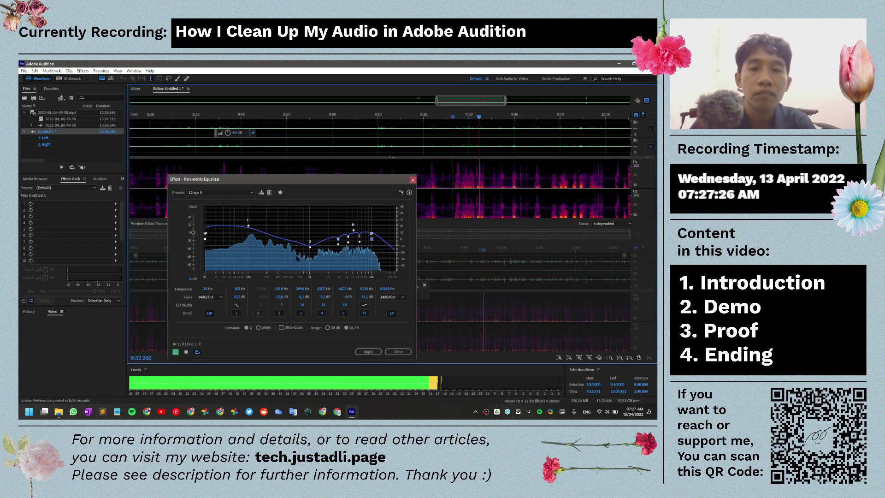
Step: Stop playback, select the section from about 9:27 to 9:36, and preview it through the equalizer
{"action": "key", "text": "space"}
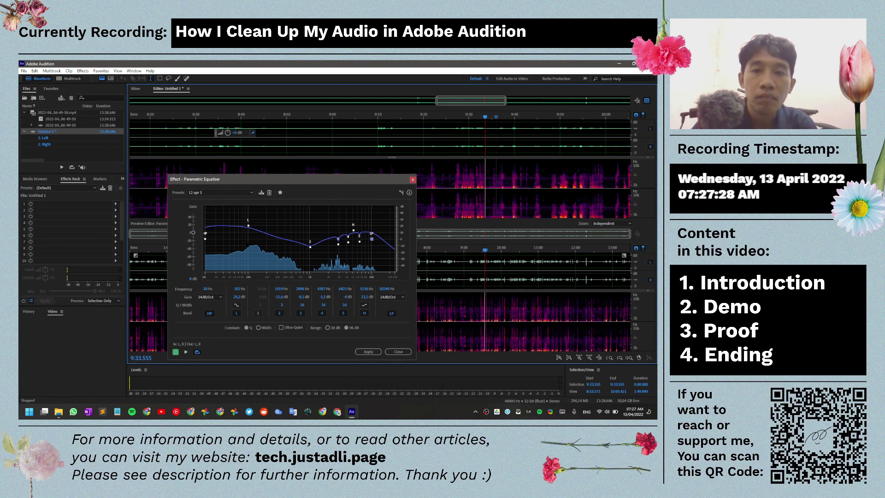
{"action": "left_click_drag", "start_coordinate": [455, 129], "coordinate": [494, 132]}
{"action": "key", "text": "space"}
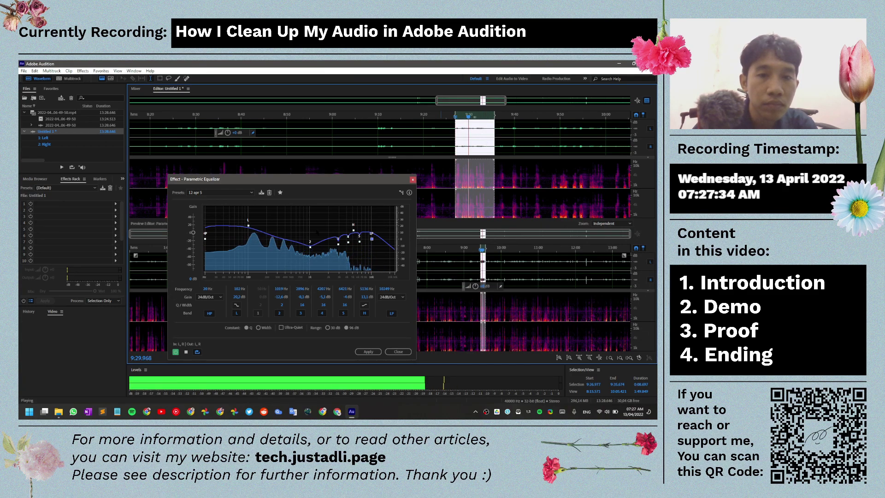
Step: Clear the section selection and apply the Parametric Equalizer with the preset 12 apr 5 to the entire recording
{"action": "left_click", "coordinate": [360, 140]}
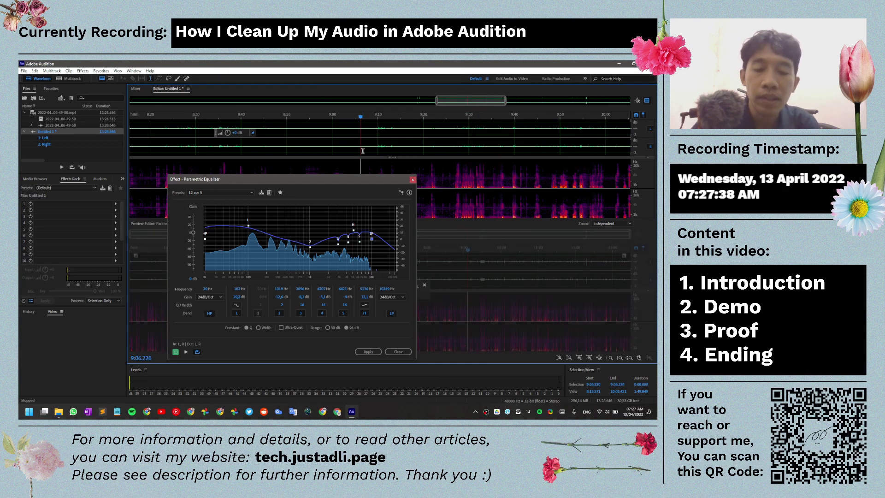
{"action": "left_click", "coordinate": [366, 352]}
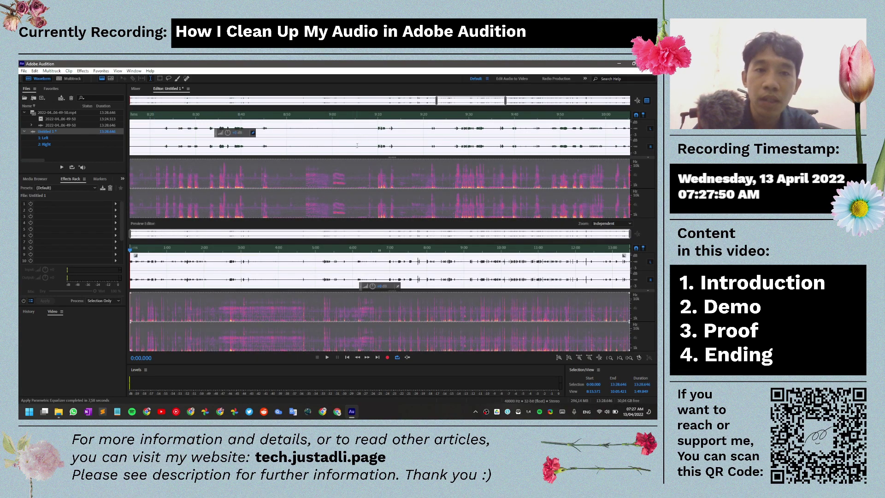
Step: Open the four-channel audio of the source video, disable its last two channels, and copy the remaining ones to a new file
{"action": "left_click", "coordinate": [24, 132]}
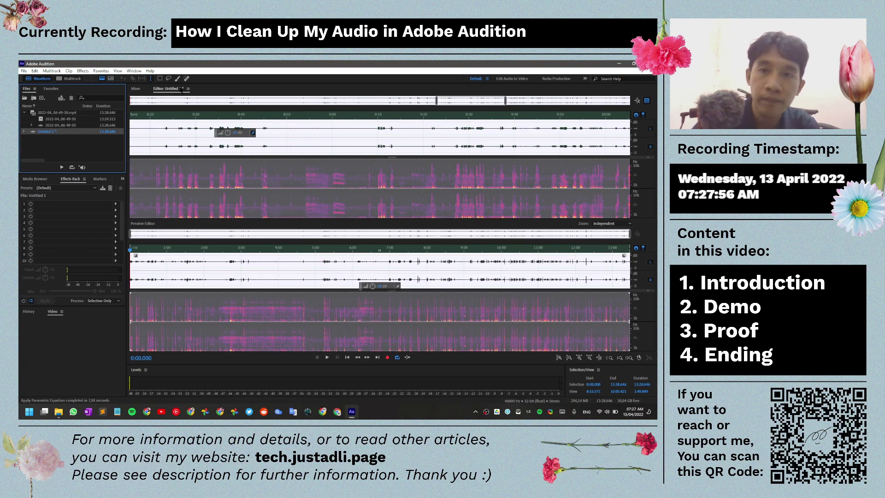
{"action": "left_click", "coordinate": [50, 125]}
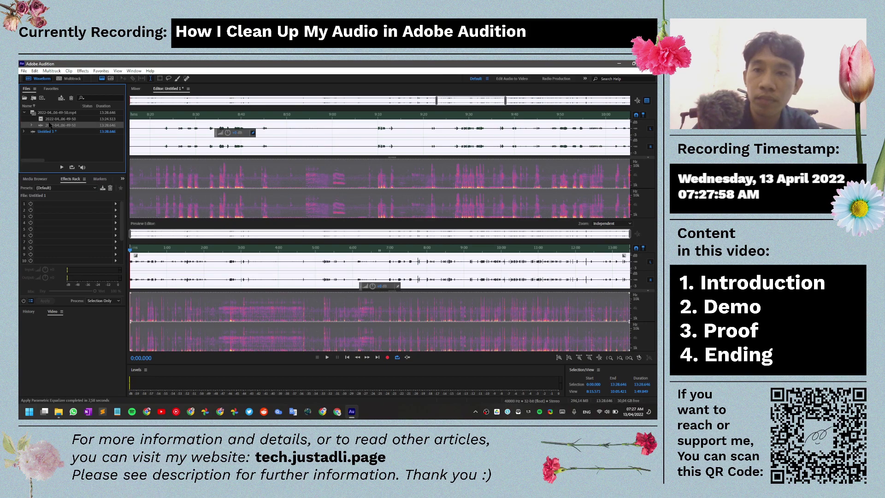
{"action": "double_click", "coordinate": [50, 124]}
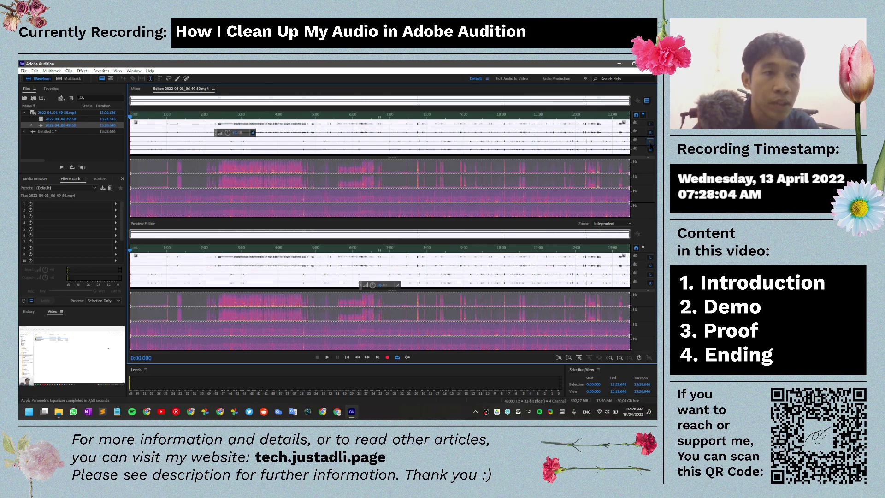
{"action": "left_click", "coordinate": [650, 141]}
{"action": "left_click", "coordinate": [650, 150]}
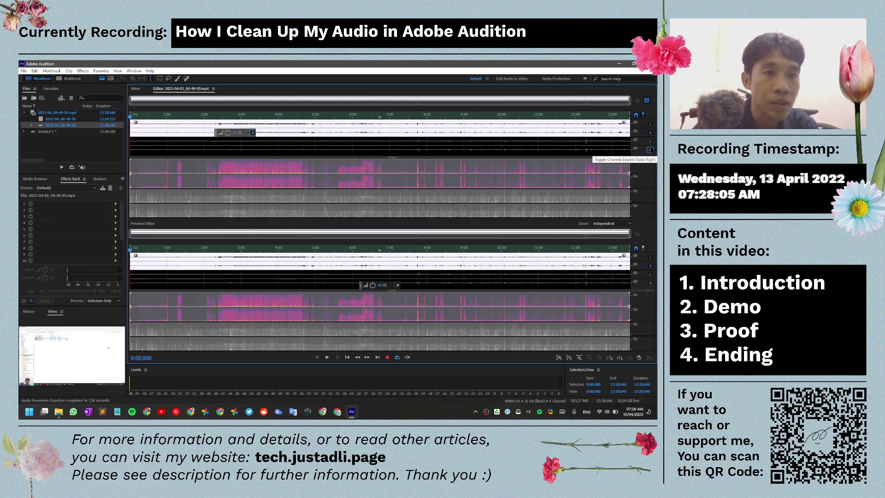
{"action": "right_click", "coordinate": [52, 125]}
{"action": "left_click", "coordinate": [83, 229]}
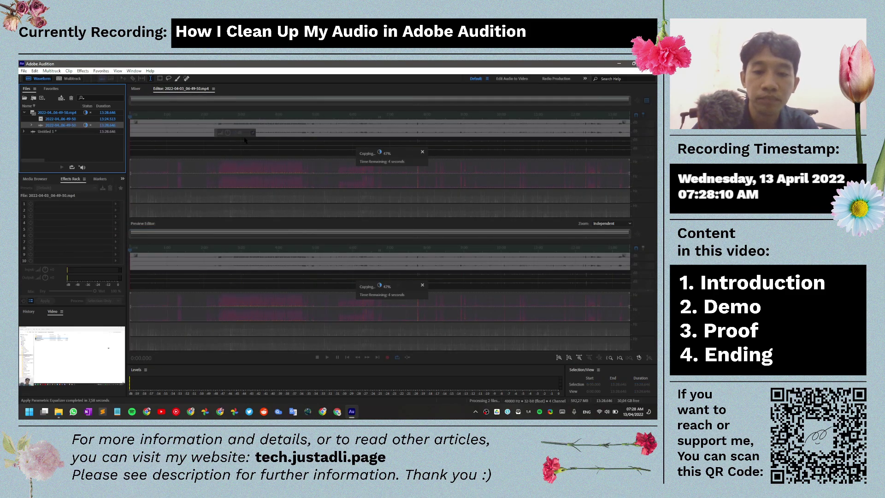
Step: Listen to the newly created audio file from about 2:10, and stop playback
{"action": "key", "text": "XF86AudioMicMute"}
{"action": "key", "text": "XF86AudioMicMute"}
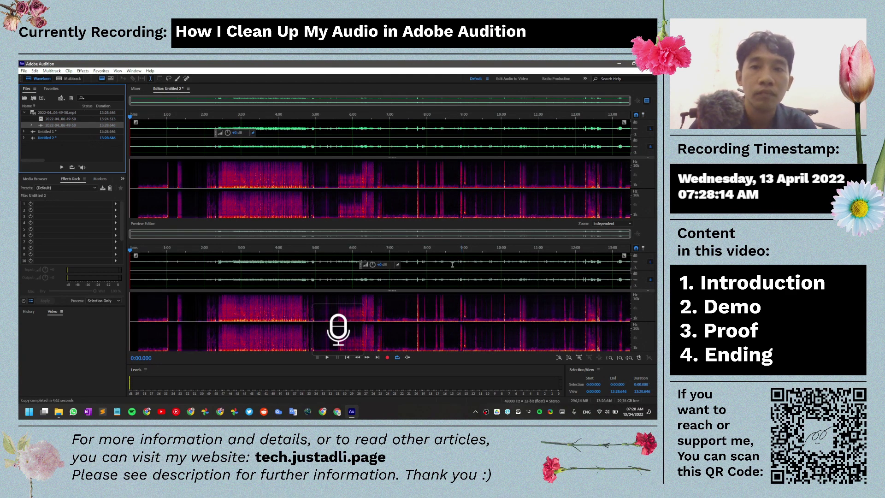
{"action": "key", "text": "space"}
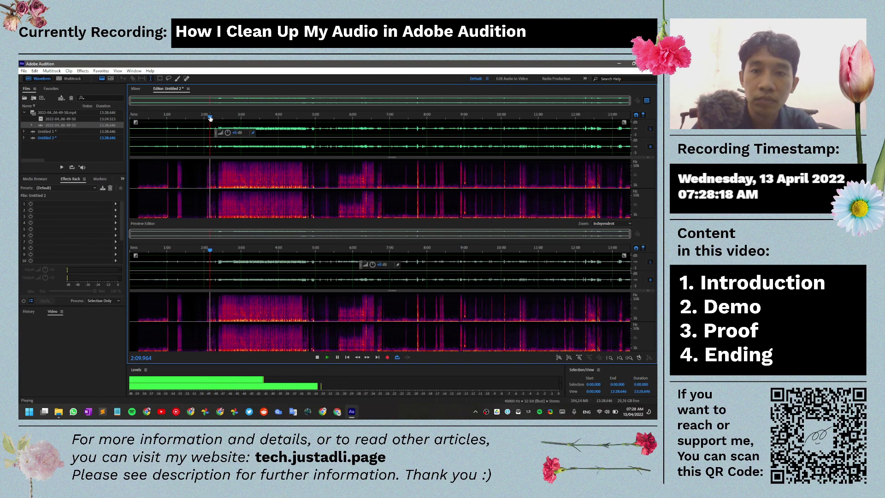
{"action": "left_click", "coordinate": [210, 123]}
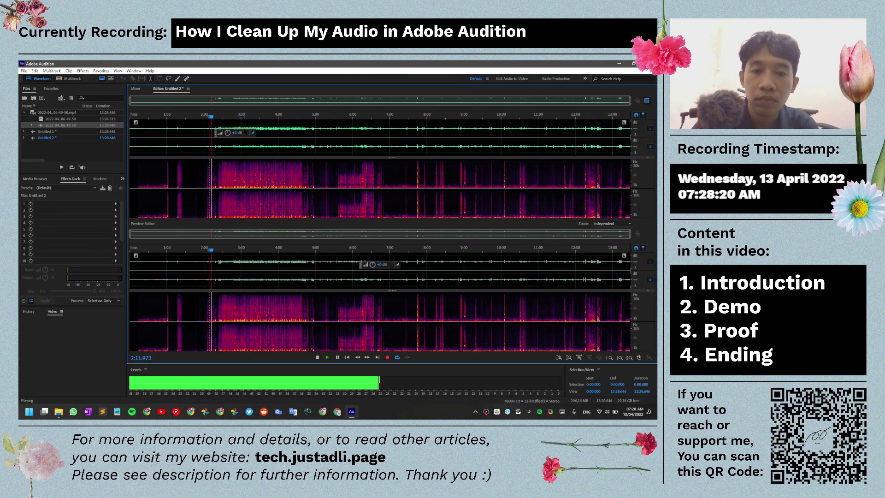
{"action": "key", "text": "space"}
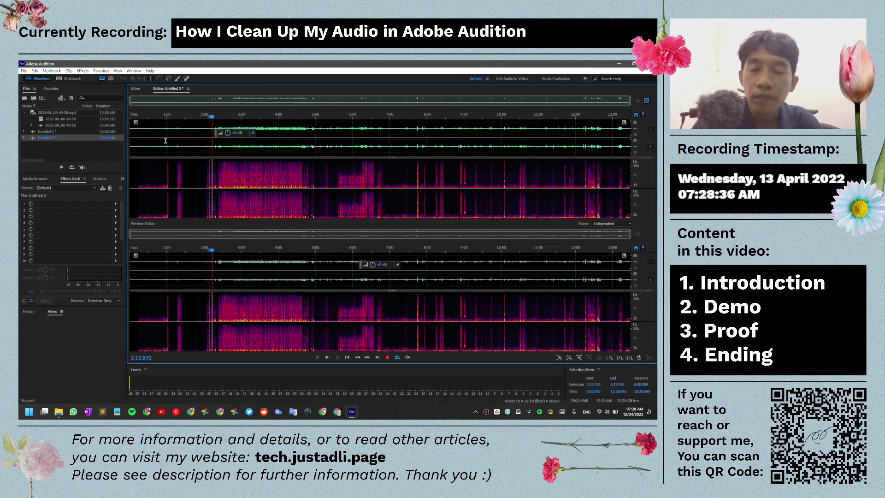
Step: Normalize the entire new file to -12 dB, treating all channels equally
{"action": "left_click", "coordinate": [82, 71]}
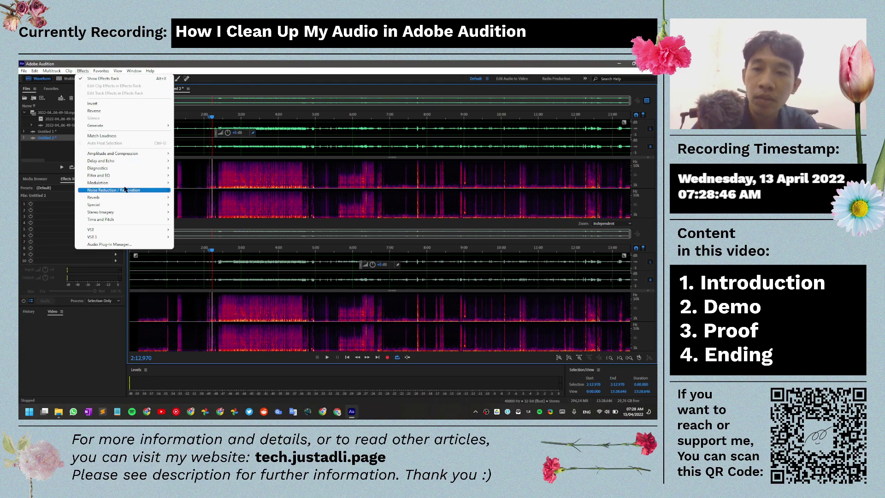
{"action": "mouse_move", "coordinate": [125, 191]}
{"action": "mouse_move", "coordinate": [147, 153]}
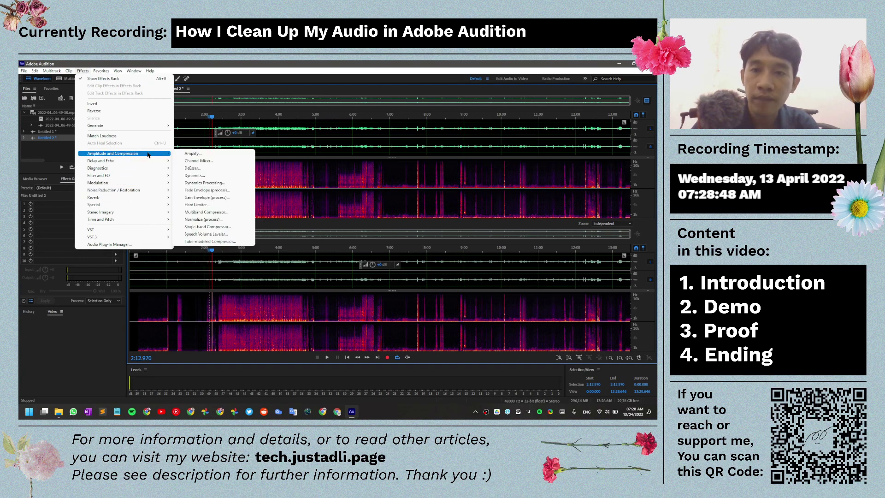
{"action": "left_click", "coordinate": [208, 220]}
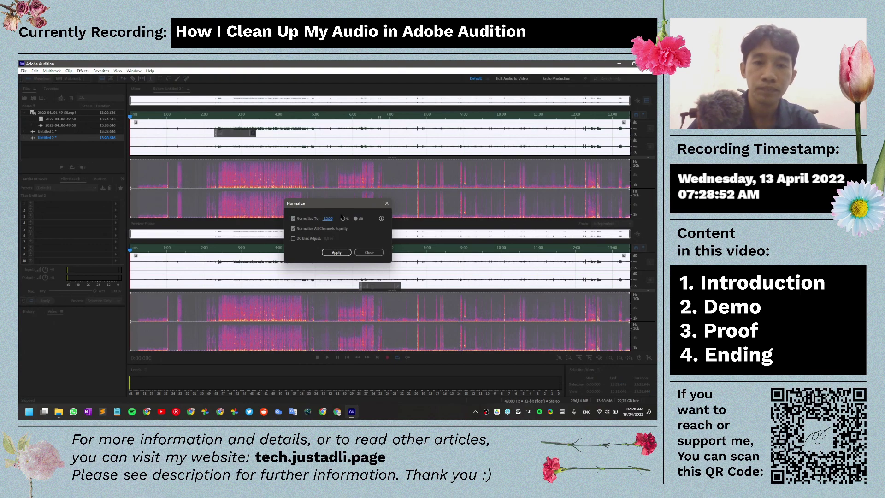
{"action": "left_click", "coordinate": [341, 252]}
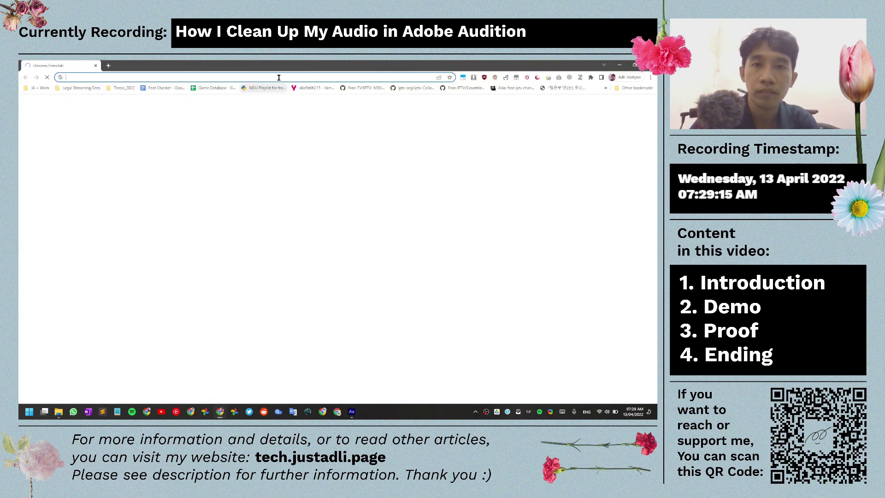
Step: In the web browser, open the Filmstro article on setting the right audio levels for YouTube
{"action": "left_click", "coordinate": [279, 77]}
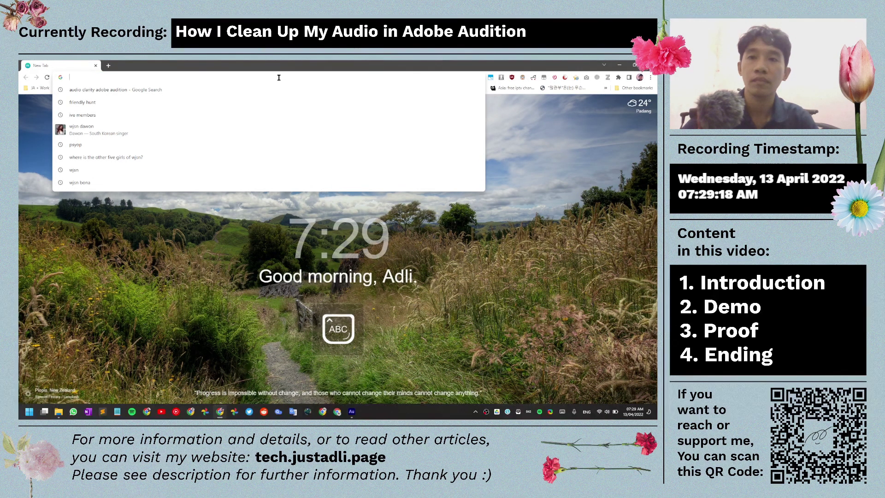
{"action": "key", "text": "Caps_Lock"}
{"action": "type", "text": "FILMSR"}
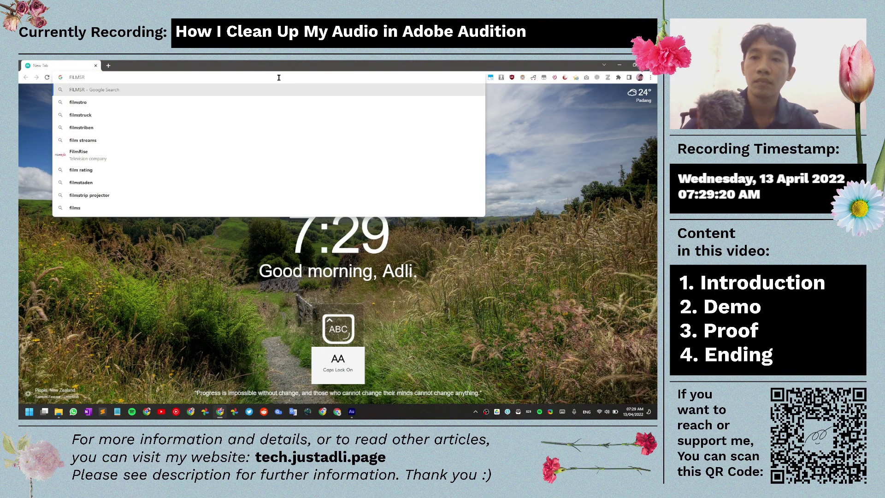
{"action": "key", "text": "BackSpace"}
{"action": "type", "text": "TRO"}
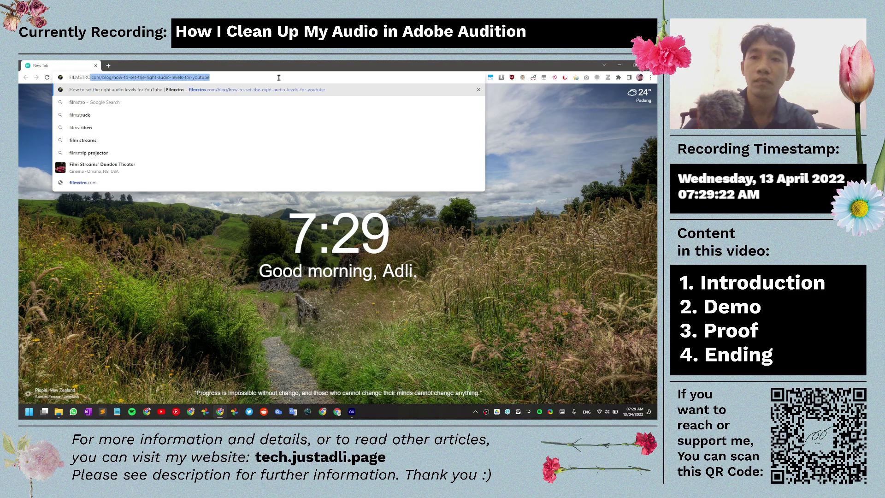
{"action": "key", "text": "Return"}
{"action": "key", "text": "Caps_Lock"}
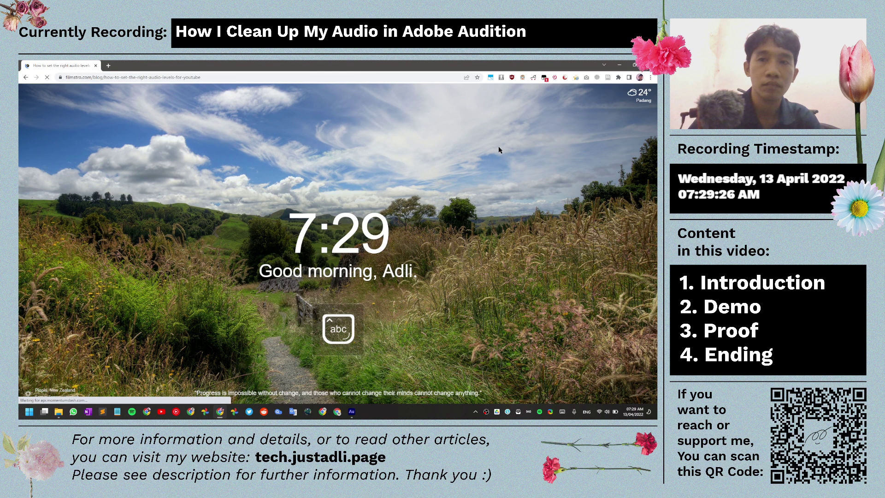
Step: Read the article's recommended dialogue, overall mix, music and sound effect levels, and return to Adobe Audition
{"action": "scroll", "coordinate": [488, 157], "scroll_direction": "down", "scroll_amount": 10}
{"action": "scroll", "coordinate": [483, 159], "scroll_direction": "down", "scroll_amount": 5}
{"action": "scroll", "coordinate": [484, 160], "scroll_direction": "up", "scroll_amount": 5}
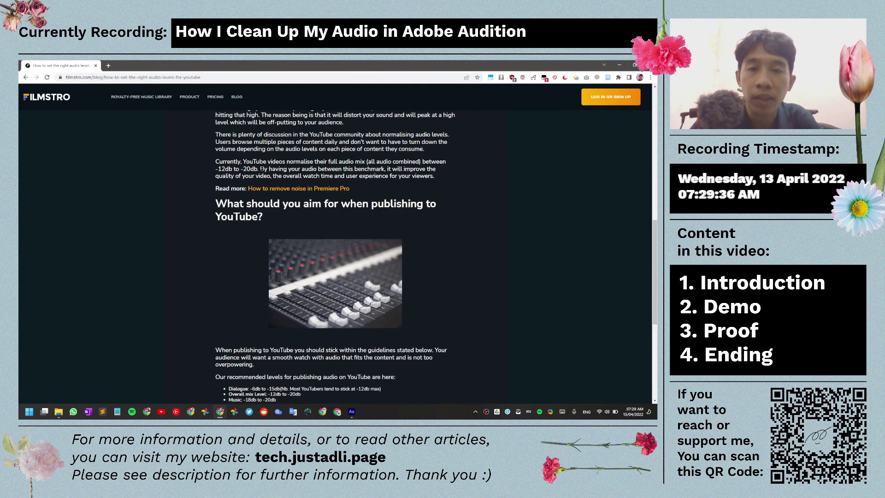
{"action": "scroll", "coordinate": [240, 179], "scroll_direction": "down", "scroll_amount": 5}
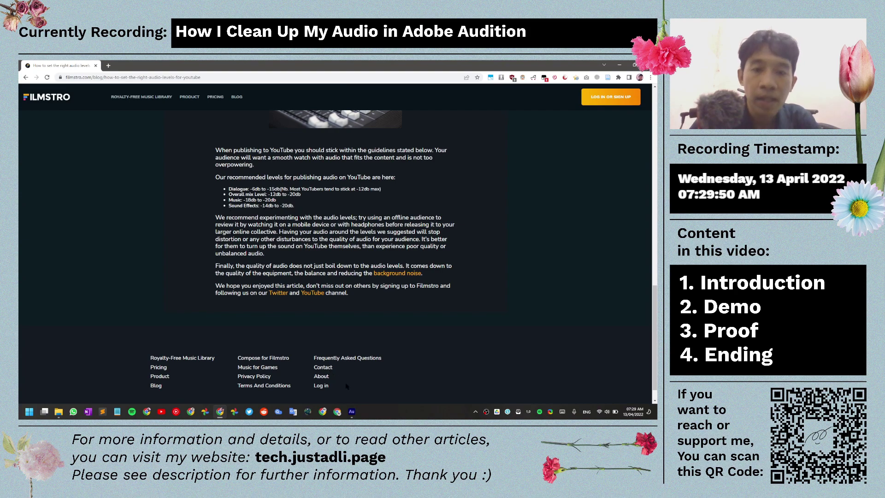
{"action": "mouse_move", "coordinate": [351, 411]}
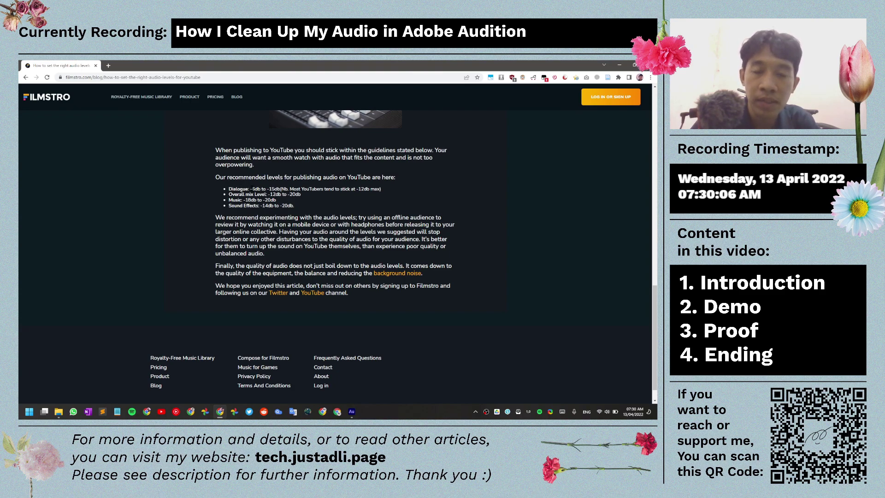
{"action": "left_click", "coordinate": [618, 66]}
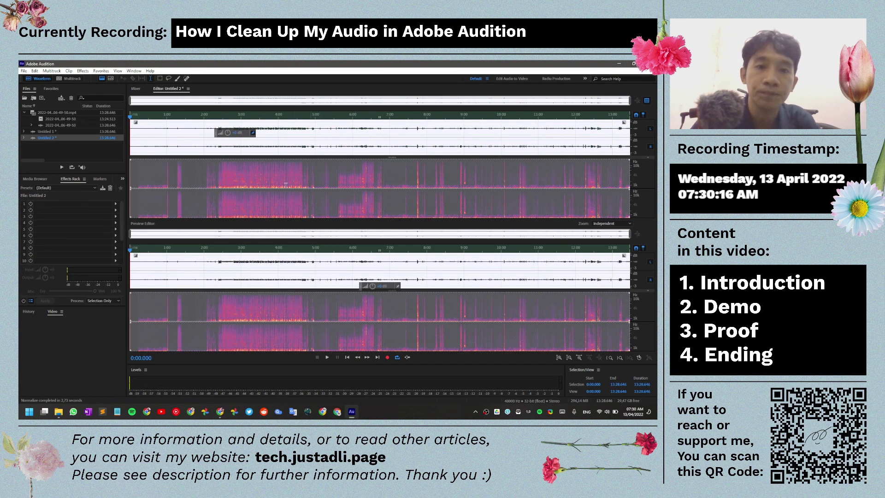
Step: Show the edit history and start a new multitrack session with the normalized file inserted
{"action": "left_click", "coordinate": [172, 137]}
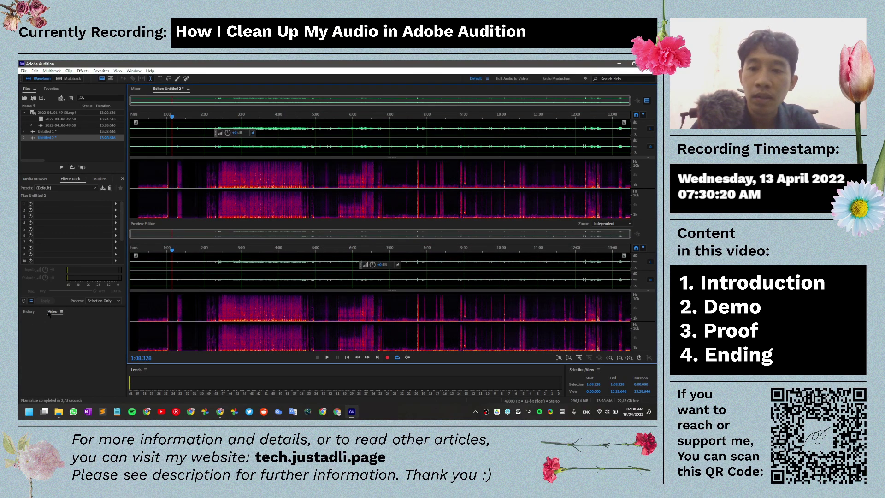
{"action": "left_click", "coordinate": [29, 311]}
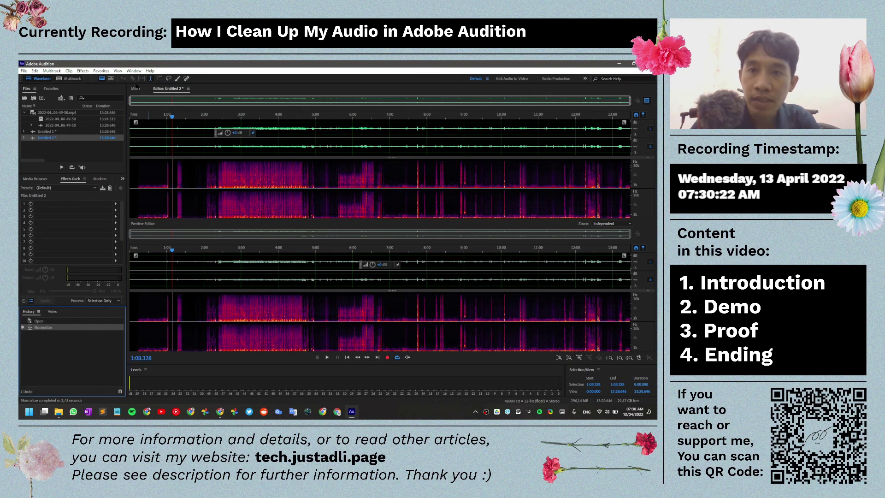
{"action": "right_click", "coordinate": [53, 138]}
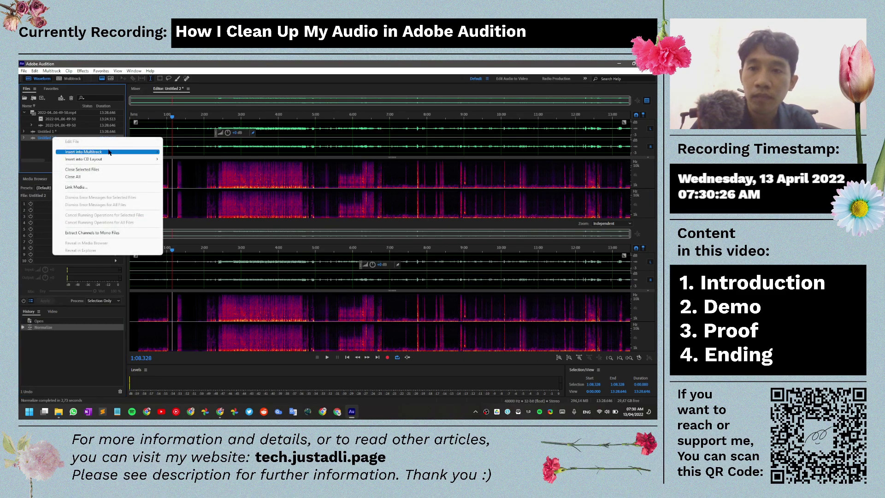
{"action": "mouse_move", "coordinate": [109, 152]}
{"action": "right_click", "coordinate": [48, 138]}
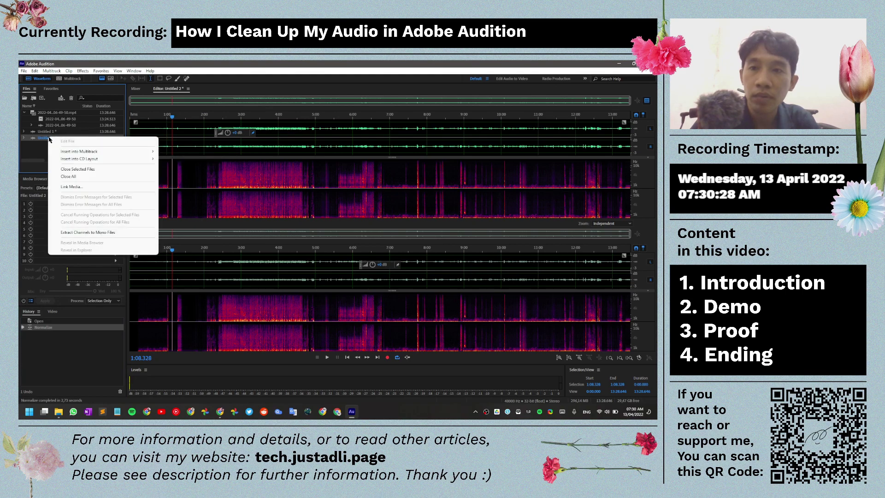
{"action": "mouse_move", "coordinate": [67, 156]}
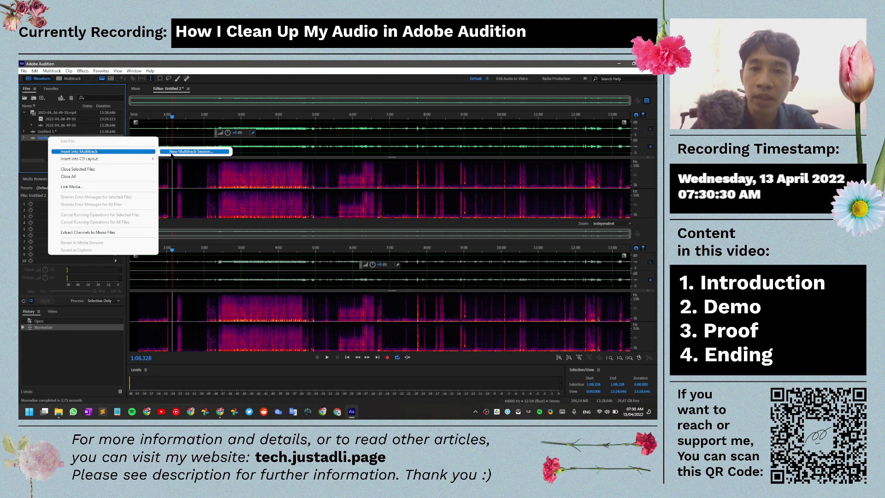
{"action": "left_click", "coordinate": [171, 152]}
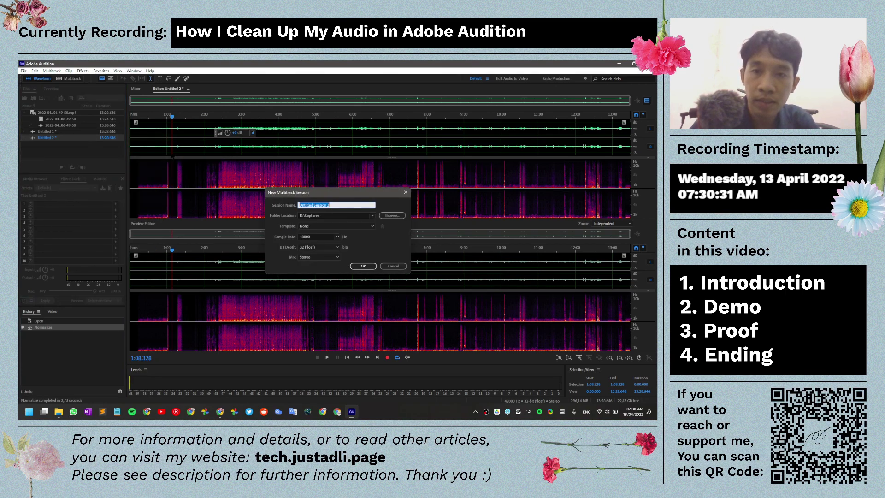
Step: Set the session's folder location to the 114_Strange Toilet folder on the Data drive
{"action": "left_click", "coordinate": [372, 215]}
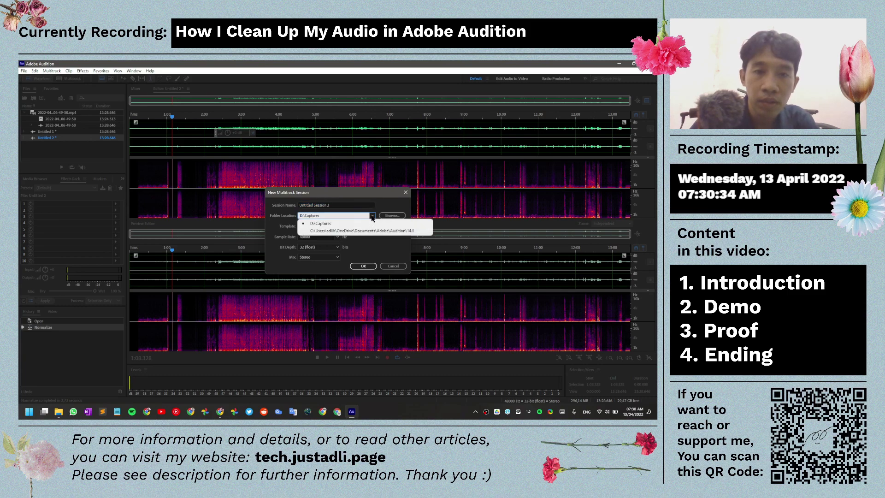
{"action": "left_click", "coordinate": [364, 224]}
{"action": "left_click", "coordinate": [392, 215]}
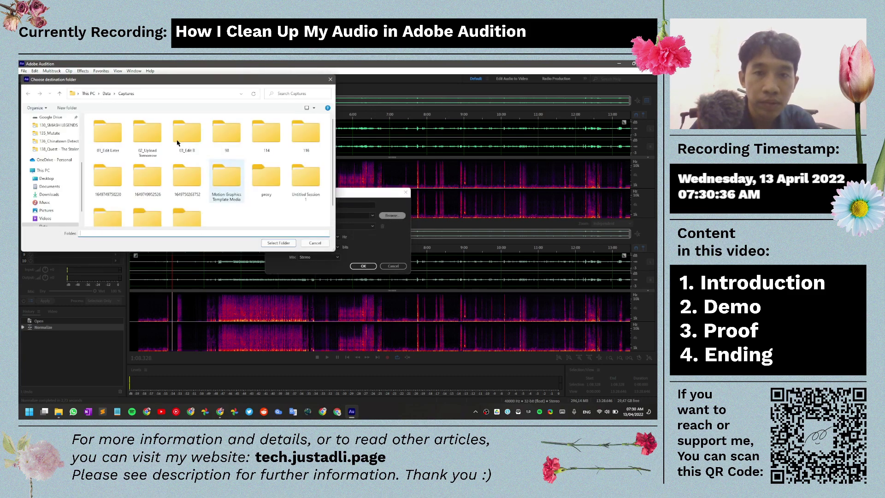
{"action": "scroll", "coordinate": [35, 211], "scroll_direction": "down", "scroll_amount": 1}
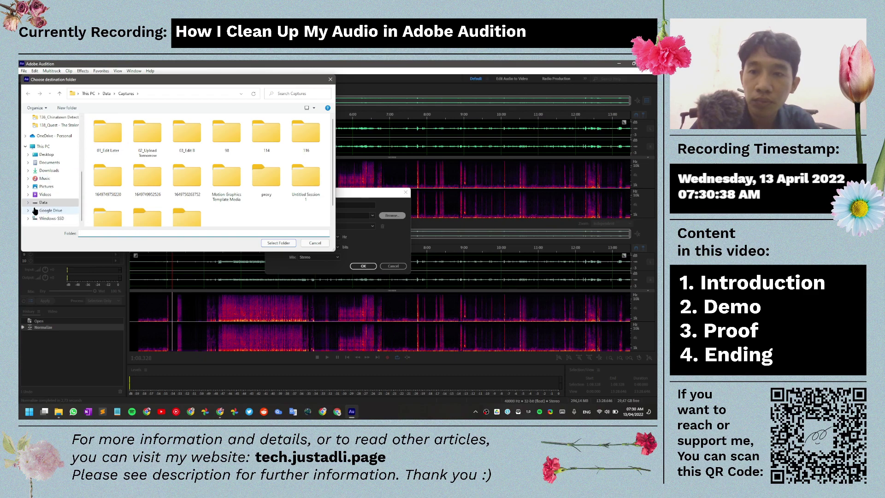
{"action": "left_click", "coordinate": [28, 202]}
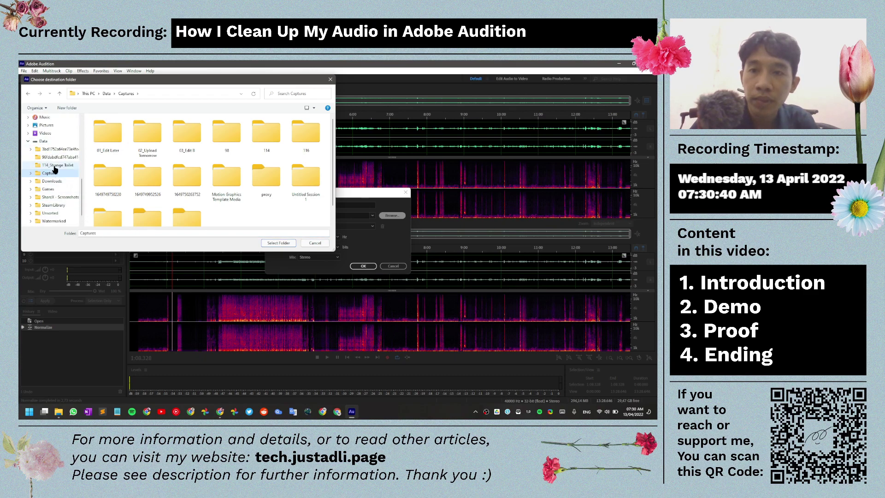
{"action": "left_click", "coordinate": [54, 165]}
{"action": "left_click", "coordinate": [278, 243]}
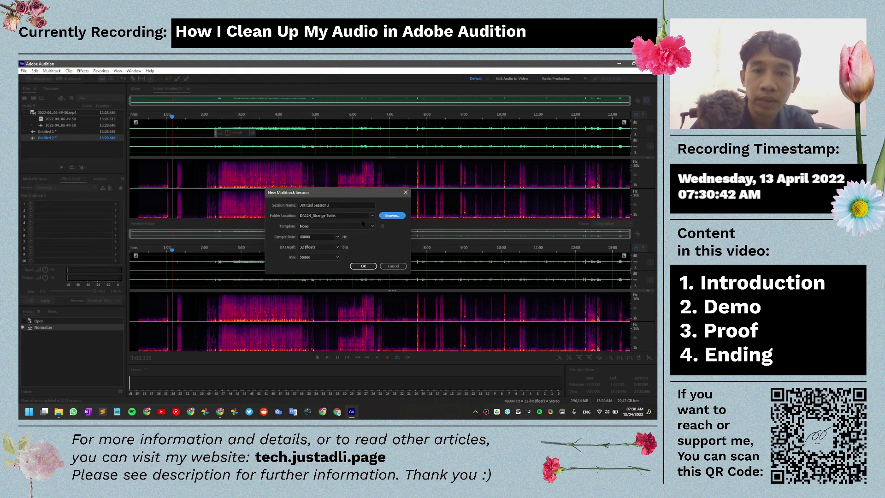
Step: Name the multitrack session 114 and create it
{"action": "triple_click", "coordinate": [350, 206]}
{"action": "type", "text": "114"}
{"action": "key", "text": "Return"}
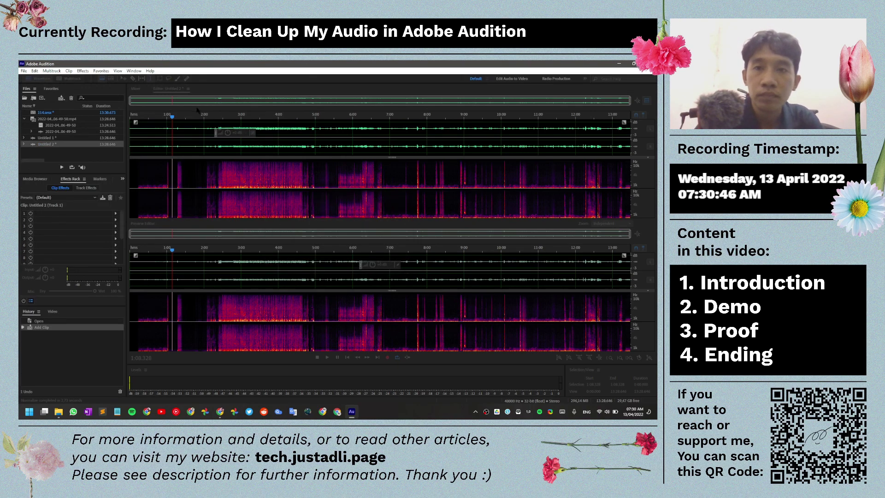
Step: Rename the first track as Game sound
{"action": "left_click", "coordinate": [148, 125]}
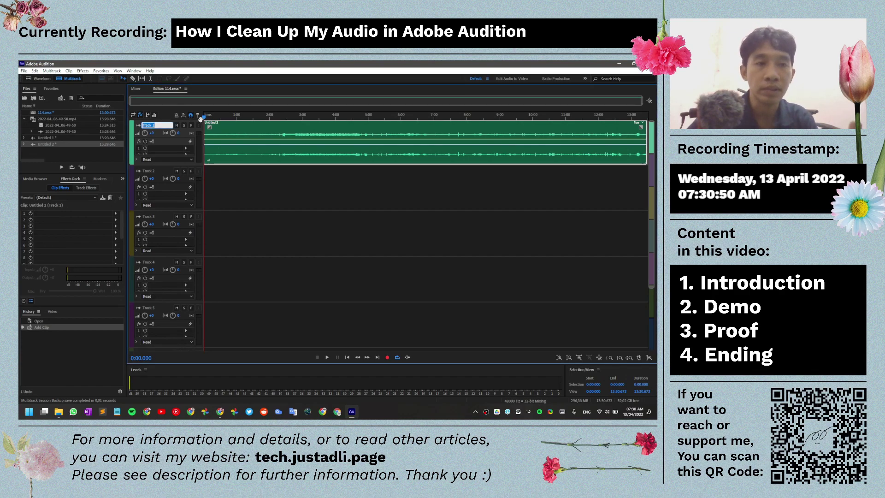
{"action": "type", "text": "Came sound"}
{"action": "key", "text": "Return"}
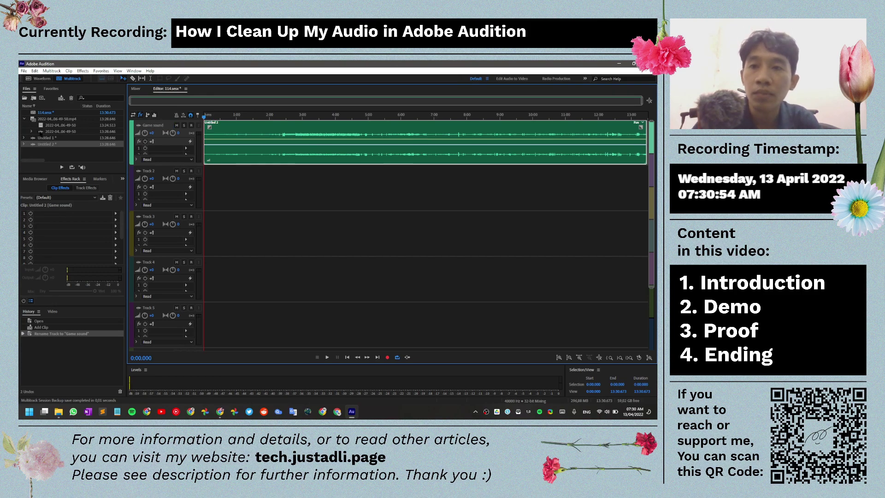
Step: Add the Untitled 1 file to the start of the second track and rename that track My voice
{"action": "left_click_drag", "start_coordinate": [46, 137], "coordinate": [200, 196]}
{"action": "type", "text": "My voice"}
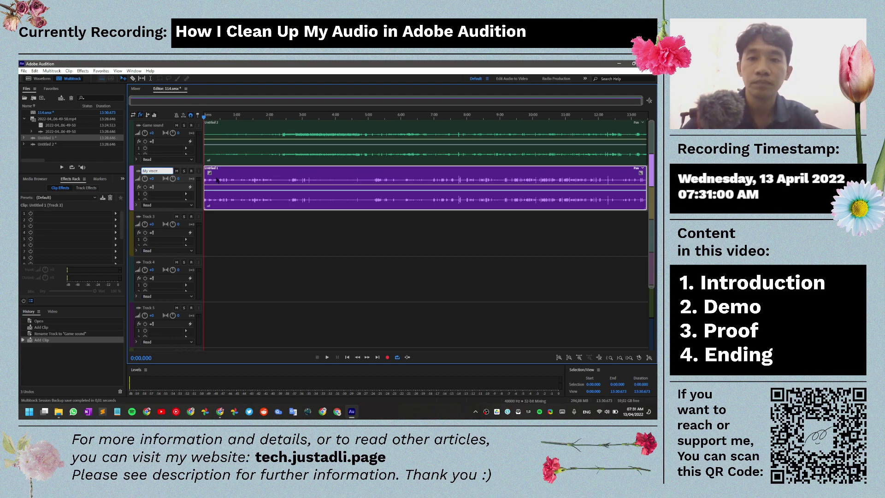
{"action": "left_click", "coordinate": [280, 233]}
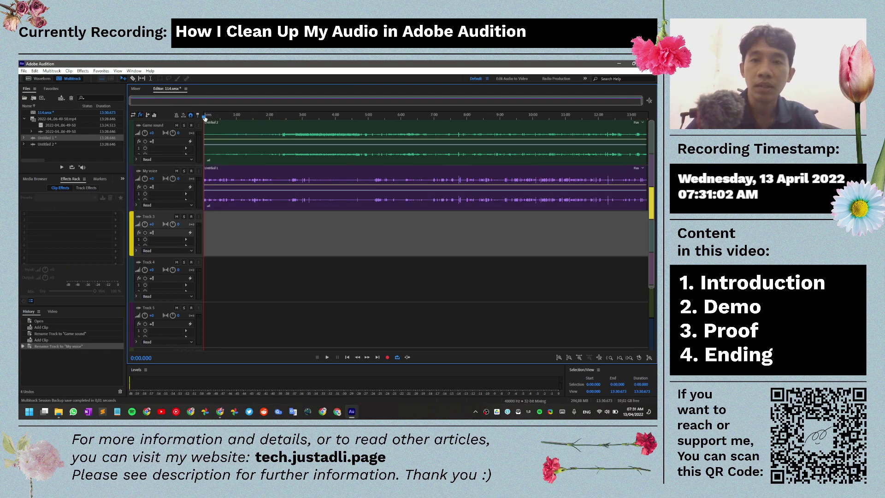
Step: Play the opening seconds of both tracks together to check the mix, and stop playback
{"action": "left_click", "coordinate": [327, 357]}
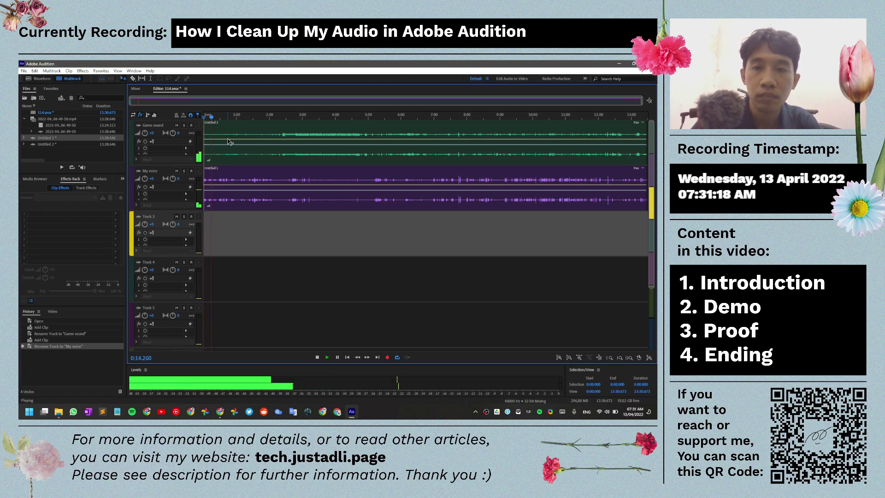
{"action": "key", "text": "space"}
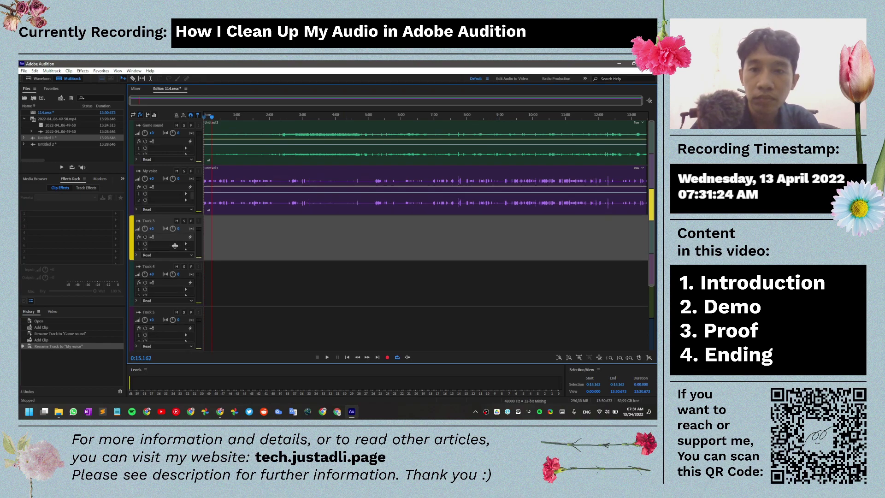
Step: Enlarge the Game sound and My voice tracks to show more of their effect slots
{"action": "scroll", "coordinate": [175, 190], "scroll_direction": "up", "scroll_amount": 3}
{"action": "left_click", "coordinate": [170, 147]}
{"action": "scroll", "coordinate": [170, 145], "scroll_direction": "up", "scroll_amount": 3}
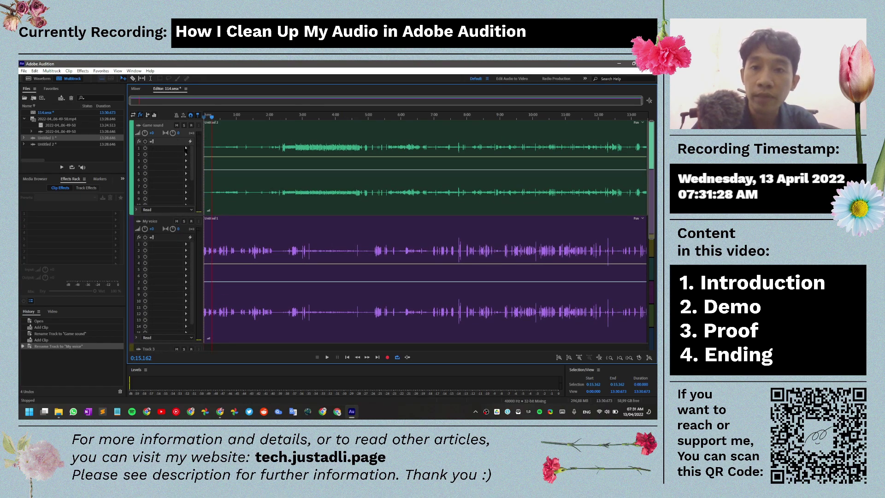
Step: Try a Single-band Compressor in the first effect slot of the Game sound track
{"action": "left_click", "coordinate": [187, 149]}
{"action": "mouse_move", "coordinate": [217, 174]}
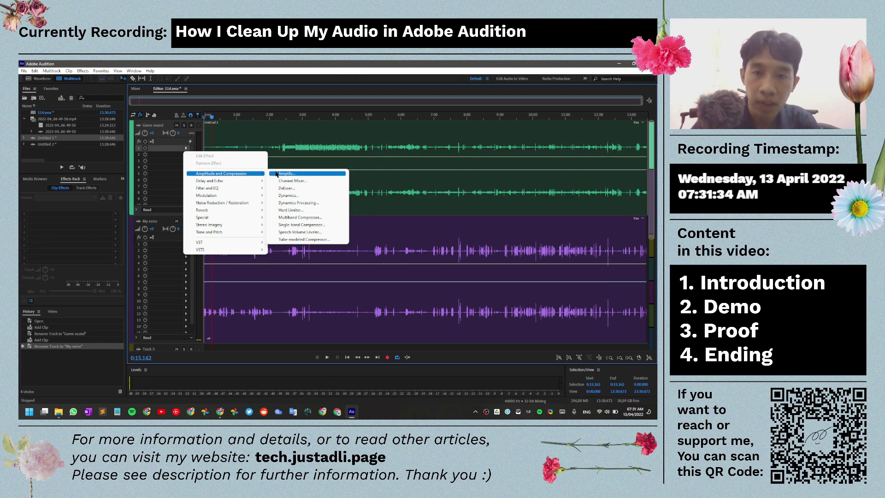
{"action": "left_click", "coordinate": [289, 226]}
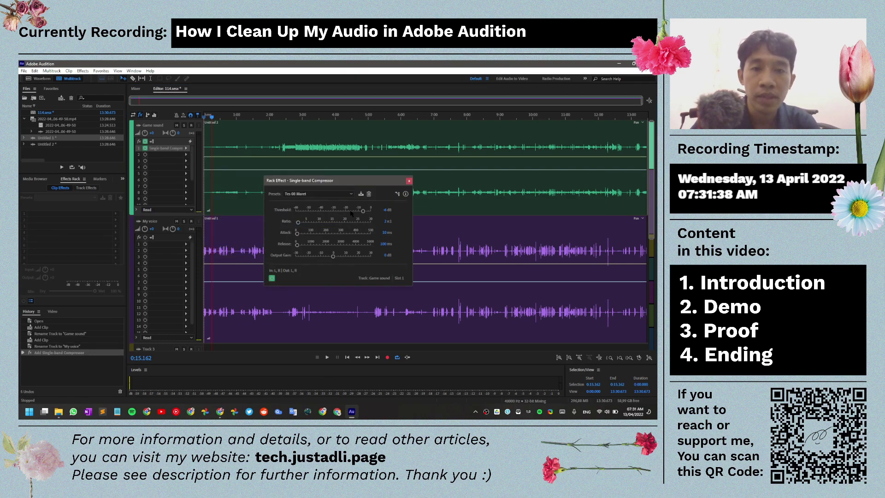
{"action": "left_click", "coordinate": [409, 180]}
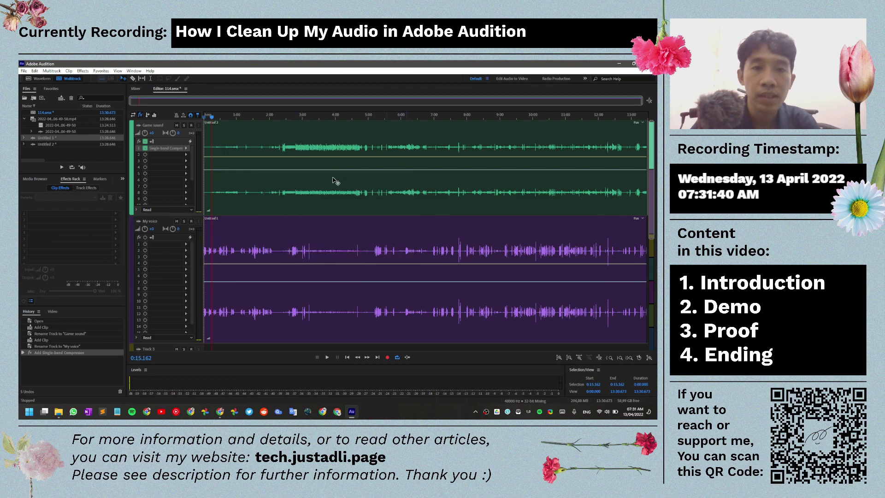
Step: Put a Multiband Compressor with the Broadcast preset in the first effect slot of the Game sound track
{"action": "left_click", "coordinate": [187, 149]}
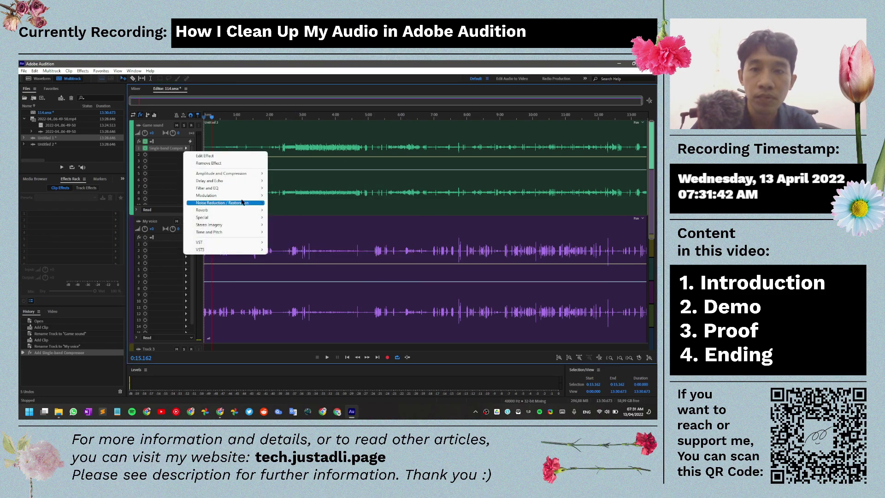
{"action": "mouse_move", "coordinate": [245, 175]}
{"action": "left_click", "coordinate": [300, 217]}
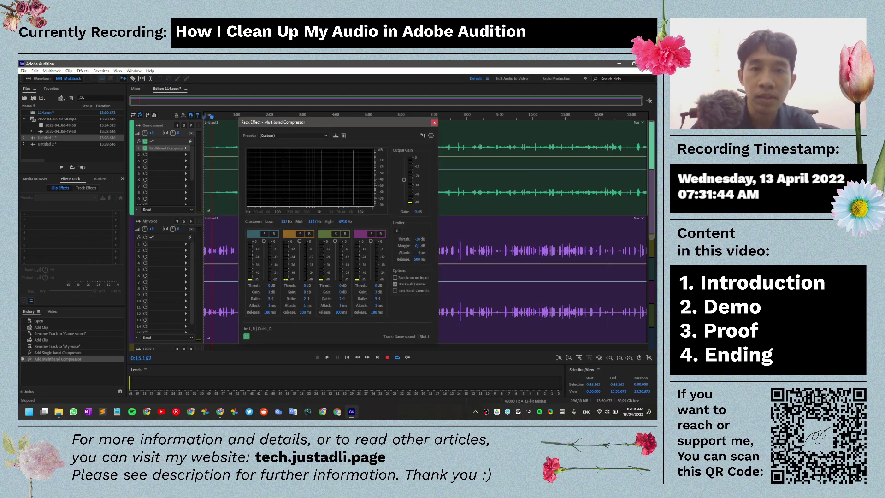
{"action": "left_click", "coordinate": [327, 136]}
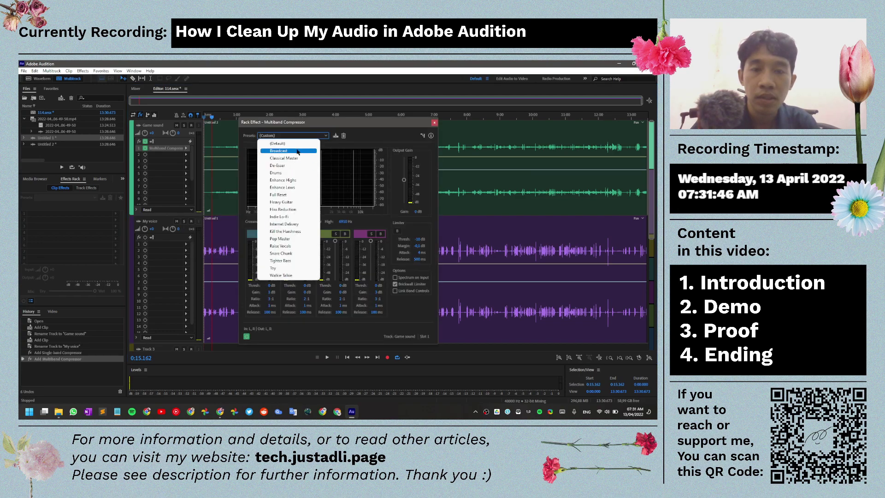
{"action": "left_click", "coordinate": [278, 151]}
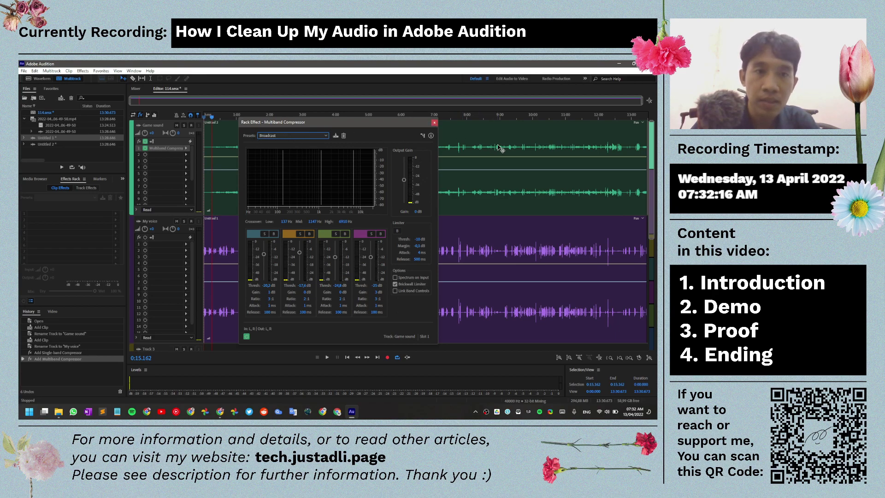
{"action": "left_click", "coordinate": [435, 123]}
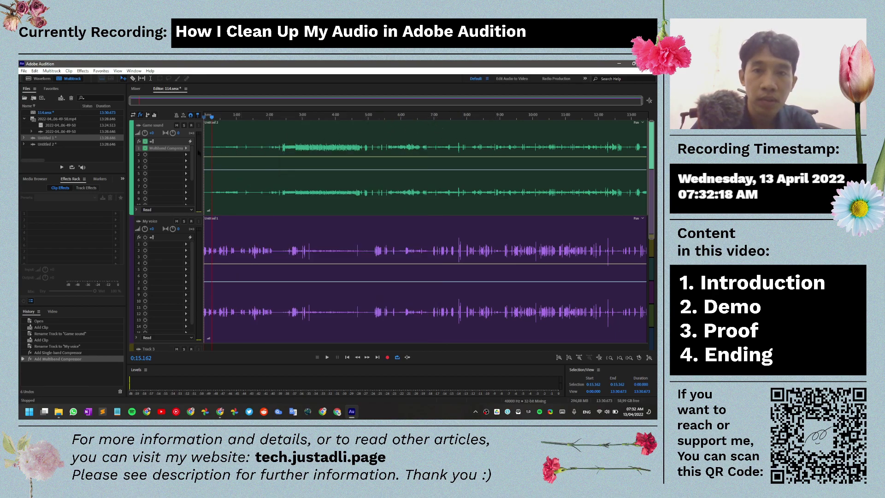
Step: Add Loudness Radar with the CD Master preset to the Game sound track's second effect slot and show its settings
{"action": "left_click", "coordinate": [186, 154]}
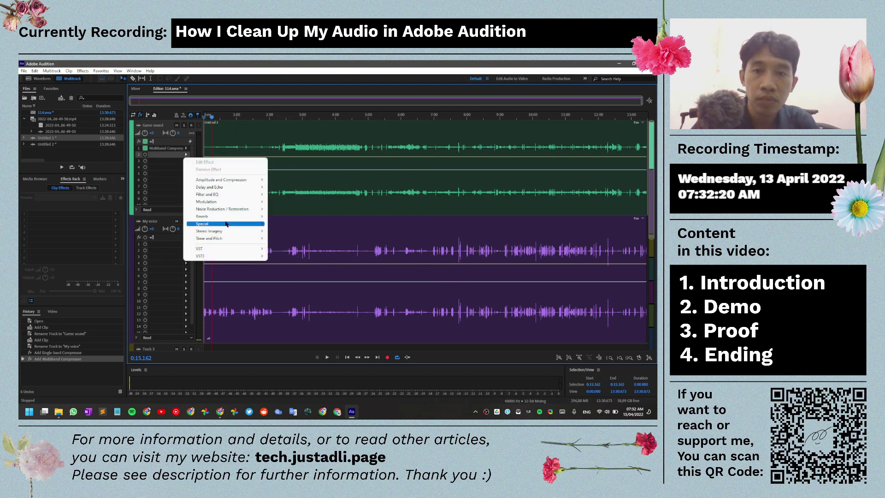
{"action": "mouse_move", "coordinate": [232, 224]}
{"action": "left_click", "coordinate": [292, 246]}
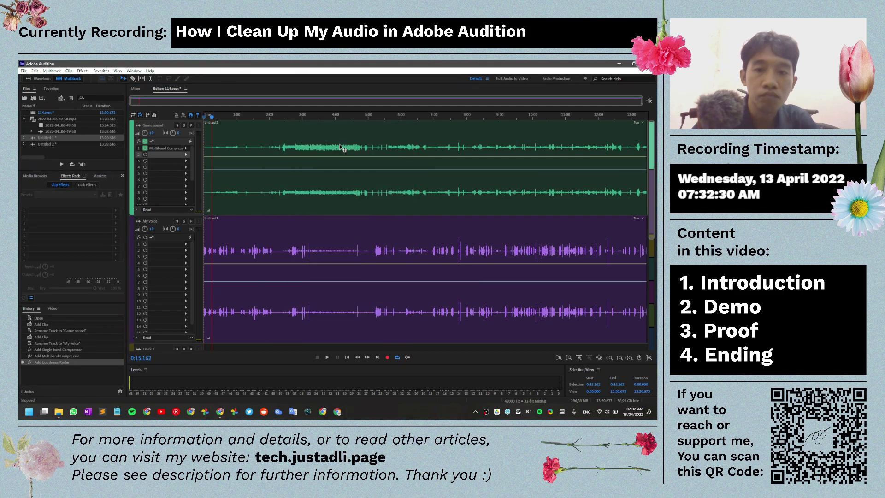
{"action": "double_click", "coordinate": [179, 156]}
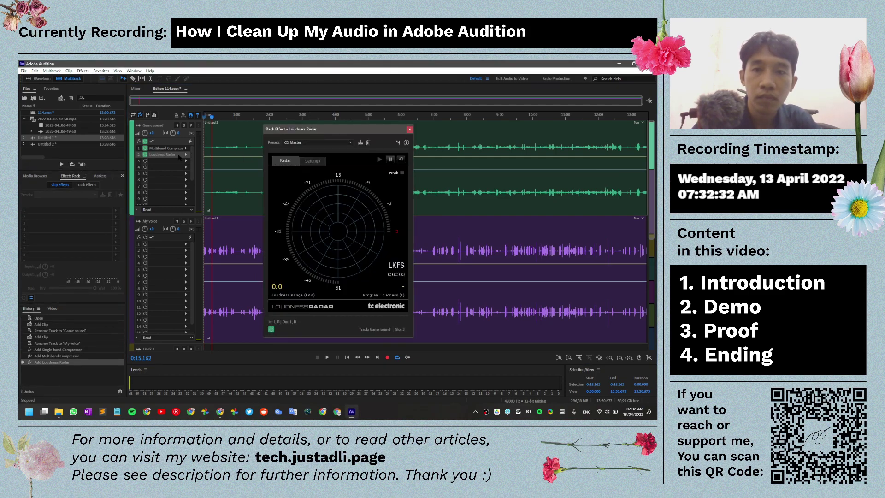
{"action": "left_click", "coordinate": [325, 143]}
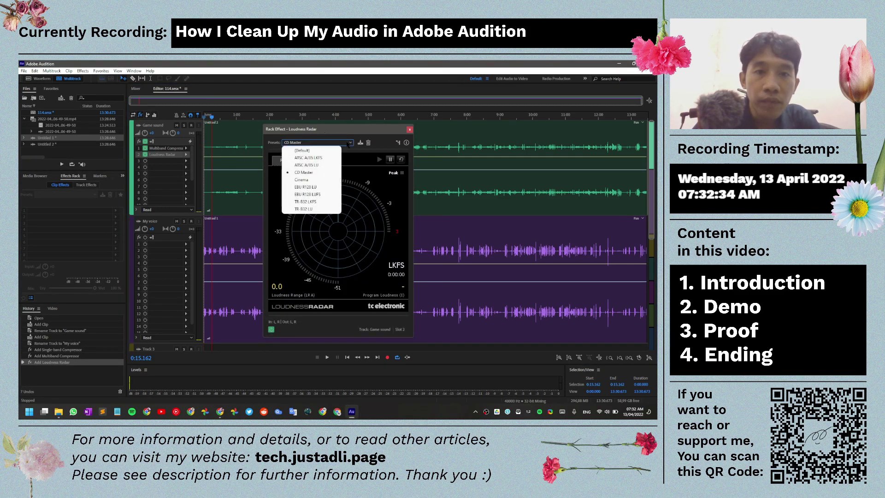
{"action": "left_click", "coordinate": [316, 173]}
{"action": "left_click", "coordinate": [312, 161]}
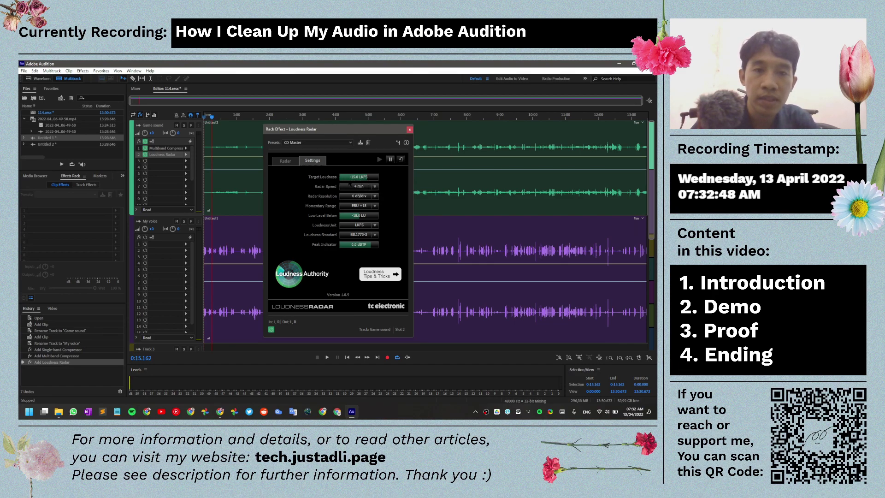
Step: Switch to the browser to check the recommended YouTube audio levels in the Filmstro article, and return to Adobe Audition
{"action": "left_click", "coordinate": [220, 411]}
{"action": "scroll", "coordinate": [335, 253], "scroll_direction": "up", "scroll_amount": 4}
{"action": "scroll", "coordinate": [335, 253], "scroll_direction": "up", "scroll_amount": 3}
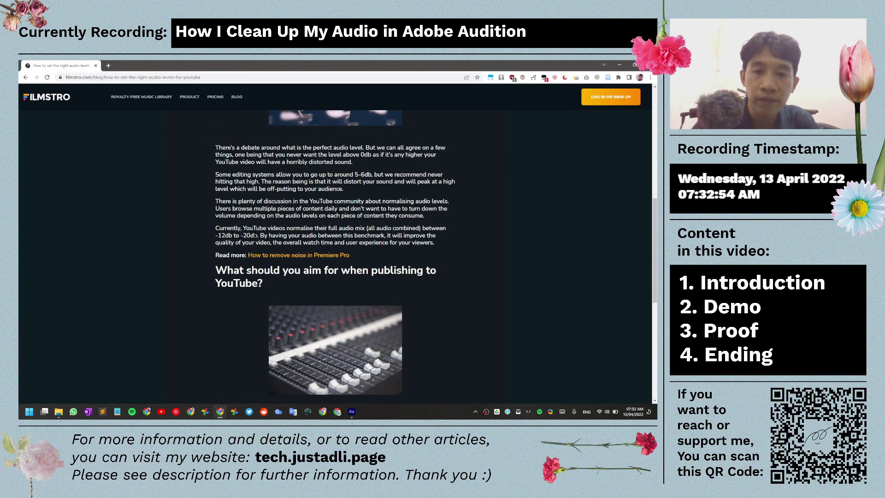
{"action": "left_click", "coordinate": [618, 65]}
Step: Compare the settings of the Loudness Radar presets on the Game sound track, return to CD Master, and close the effect
{"action": "left_click", "coordinate": [318, 143]}
{"action": "left_click", "coordinate": [305, 167]}
{"action": "left_click", "coordinate": [349, 143]}
{"action": "left_click", "coordinate": [333, 164]}
{"action": "left_click", "coordinate": [332, 142]}
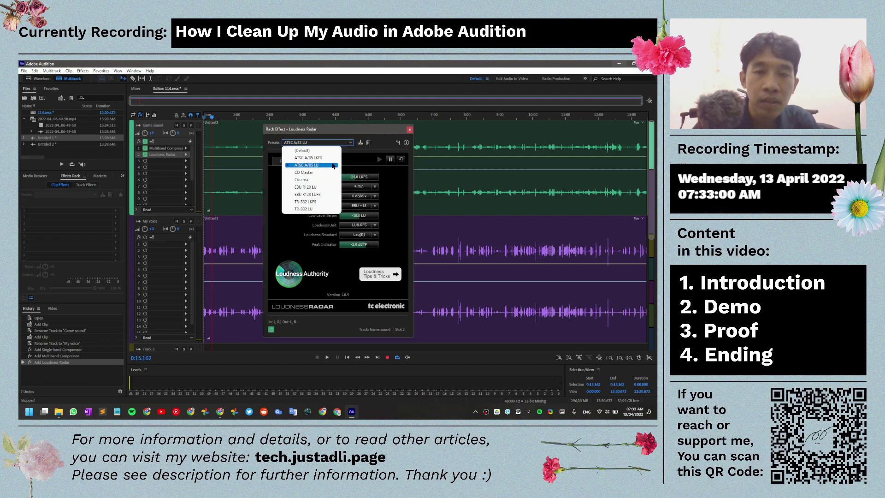
{"action": "left_click", "coordinate": [331, 172]}
{"action": "left_click", "coordinate": [347, 143]}
{"action": "left_click", "coordinate": [328, 180]}
{"action": "left_click", "coordinate": [331, 143]}
{"action": "left_click", "coordinate": [307, 187]}
{"action": "left_click", "coordinate": [331, 143]}
{"action": "left_click", "coordinate": [307, 194]}
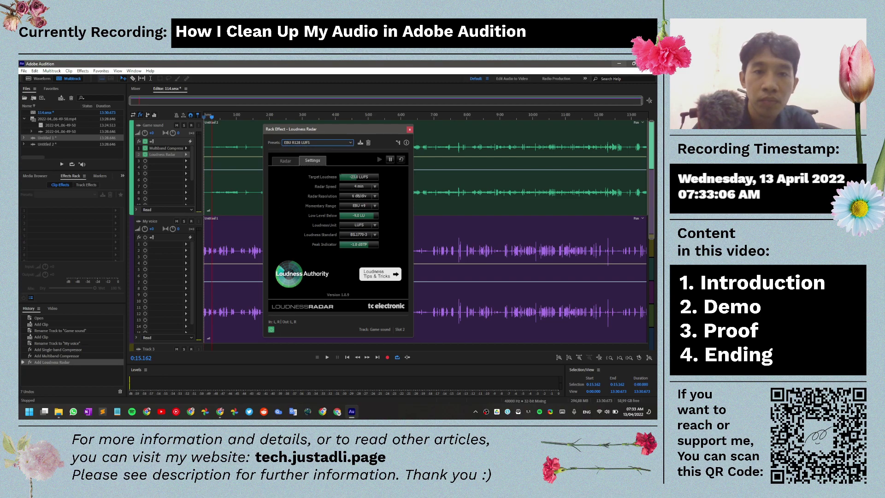
{"action": "left_click", "coordinate": [340, 143]}
{"action": "left_click", "coordinate": [305, 201]}
{"action": "left_click", "coordinate": [338, 143]}
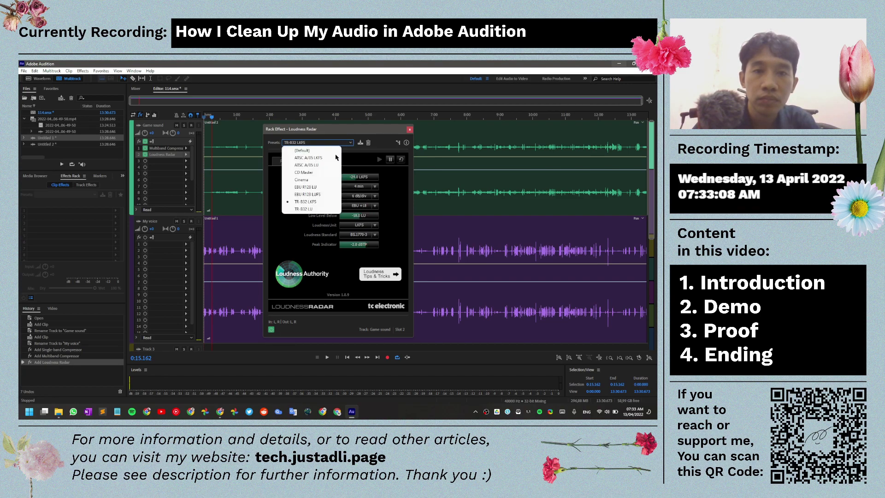
{"action": "left_click", "coordinate": [304, 209]}
{"action": "left_click", "coordinate": [330, 142]}
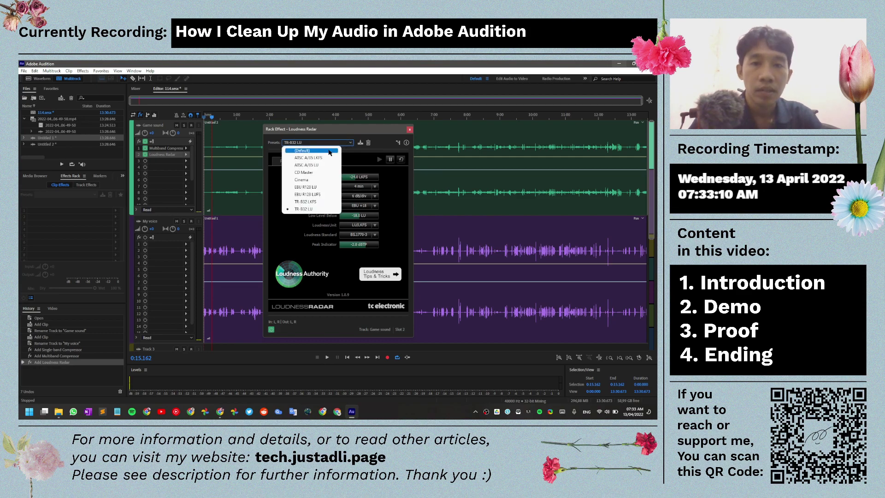
{"action": "left_click", "coordinate": [309, 172]}
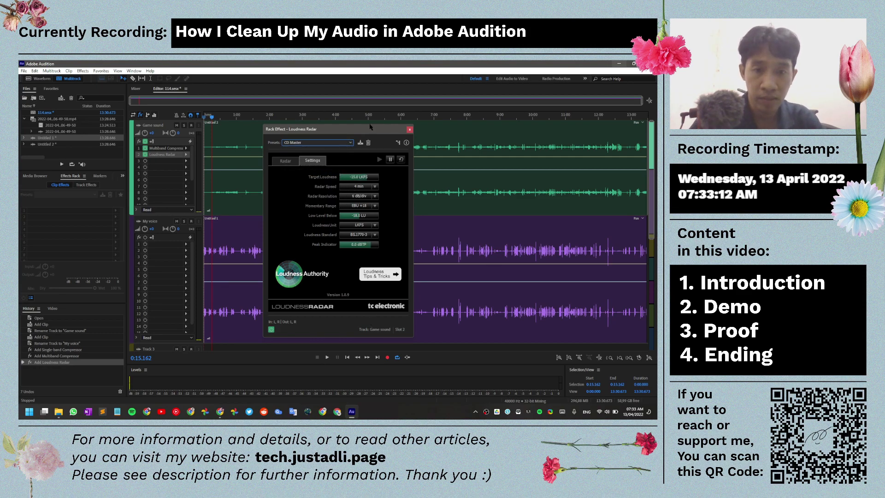
{"action": "left_click", "coordinate": [409, 130]}
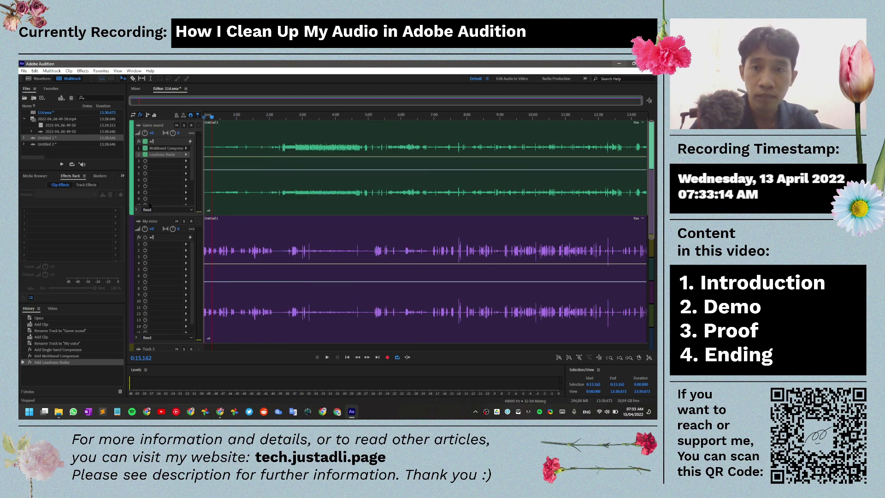
Step: Add a Single-band Compressor with the Vocal Booster preset to the first effect slot of the My voice track
{"action": "left_click", "coordinate": [186, 244]}
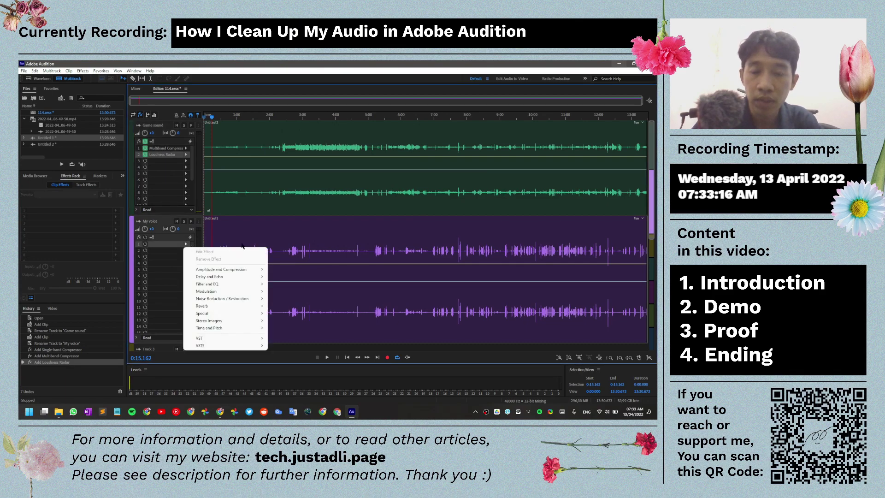
{"action": "mouse_move", "coordinate": [246, 271]}
{"action": "left_click", "coordinate": [304, 323]}
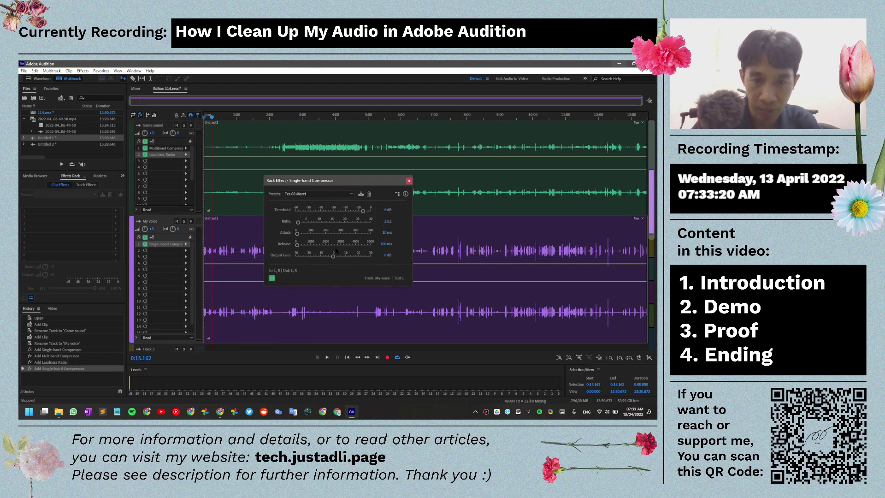
{"action": "left_click", "coordinate": [332, 194]}
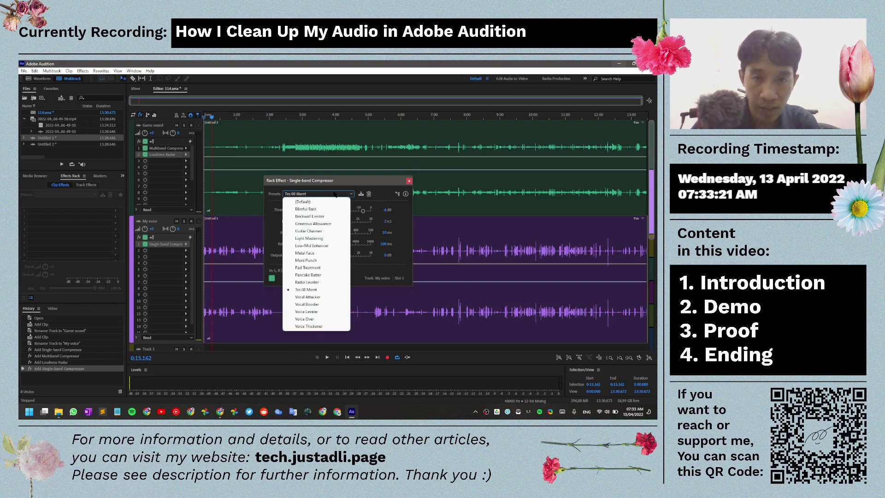
{"action": "left_click", "coordinate": [306, 305]}
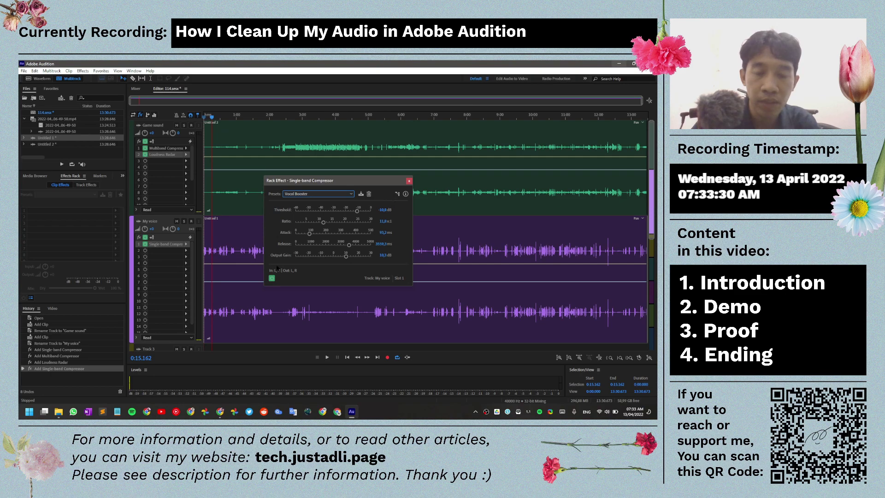
{"action": "left_click", "coordinate": [409, 181]}
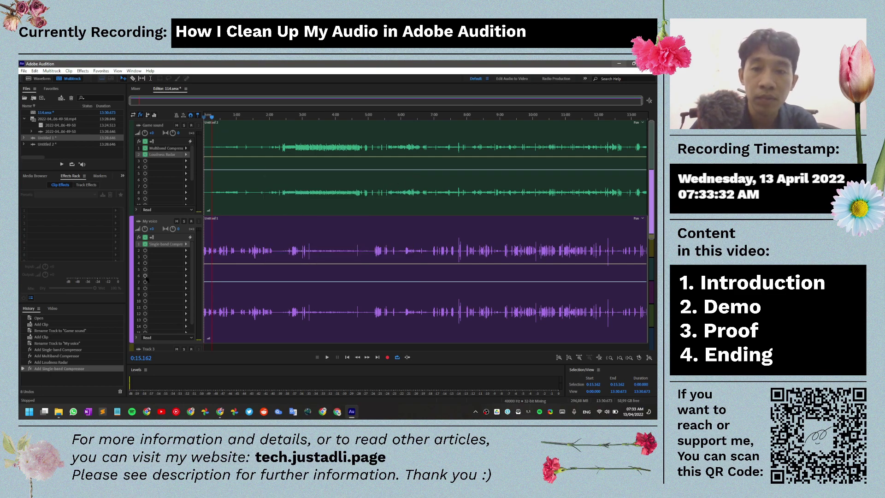
Step: Add Loudness Radar to the second effect slot of the My voice track and close its window
{"action": "left_click", "coordinate": [186, 250]}
{"action": "mouse_move", "coordinate": [227, 321]}
{"action": "left_click", "coordinate": [286, 341]}
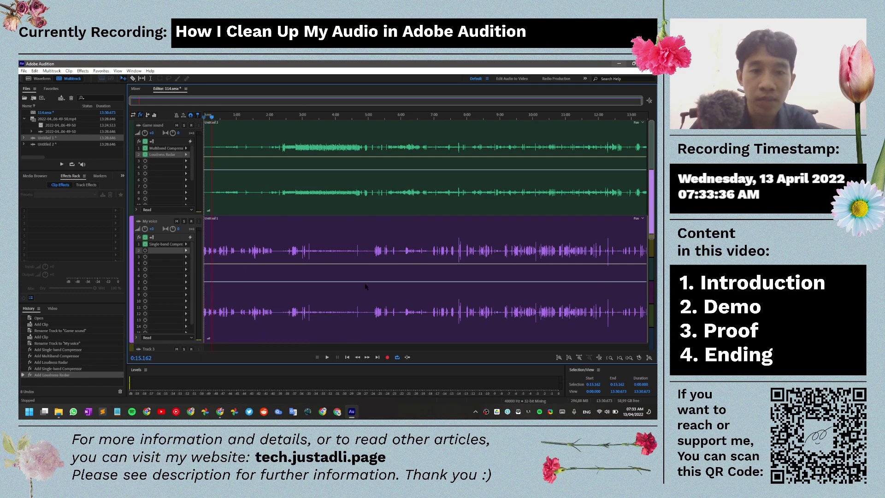
{"action": "left_click", "coordinate": [409, 129]}
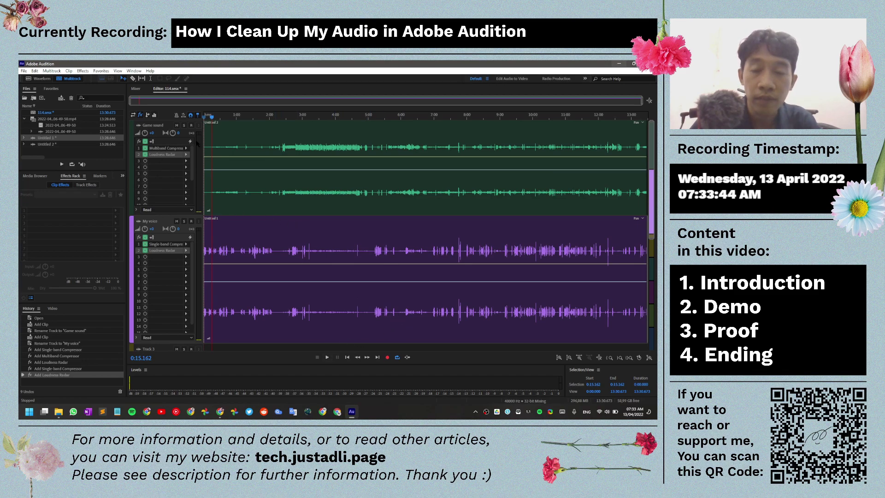
{"action": "key", "text": "super+alt+k"}
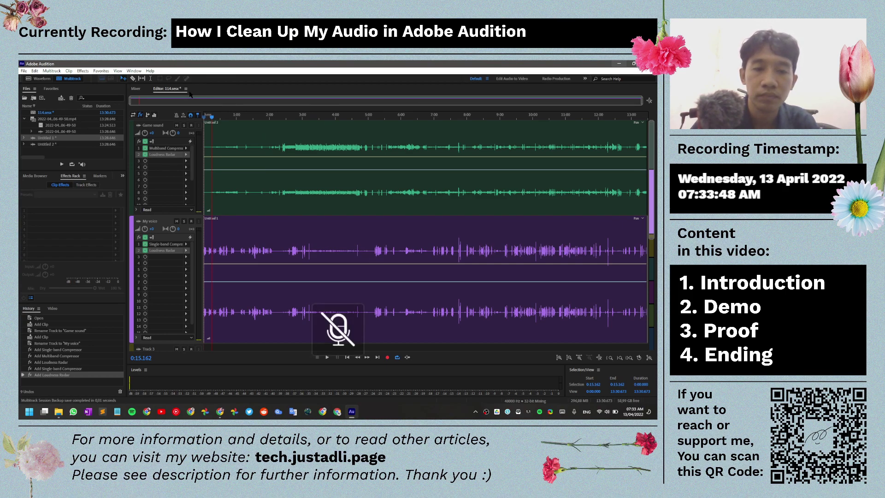
{"action": "key", "text": "super+alt+k"}
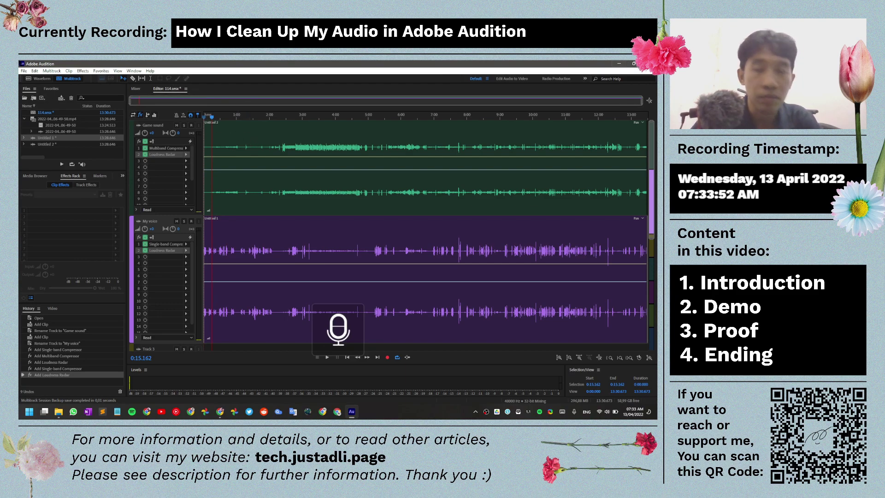
Step: Export a multitrack mixdown of the entire session as 114_mixdown.wav in Wave PCM format to the D:\114_Strange Toilet\114 location
{"action": "left_click", "coordinate": [24, 70]}
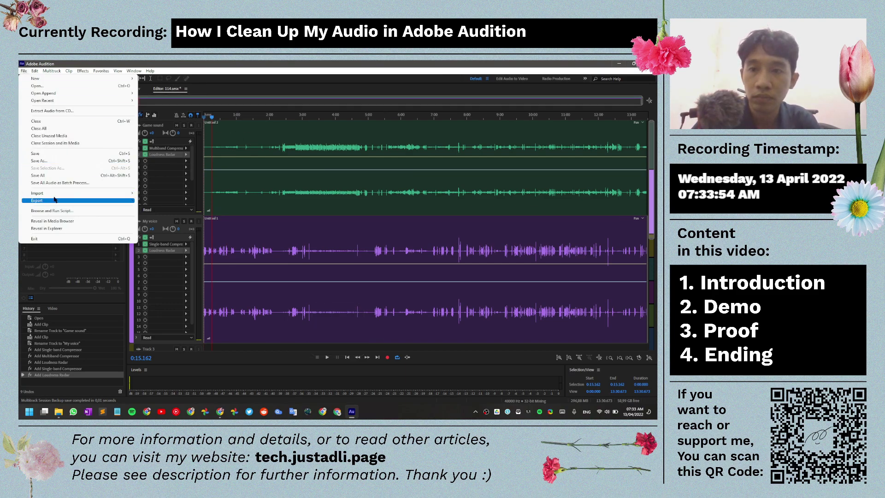
{"action": "mouse_move", "coordinate": [54, 199]}
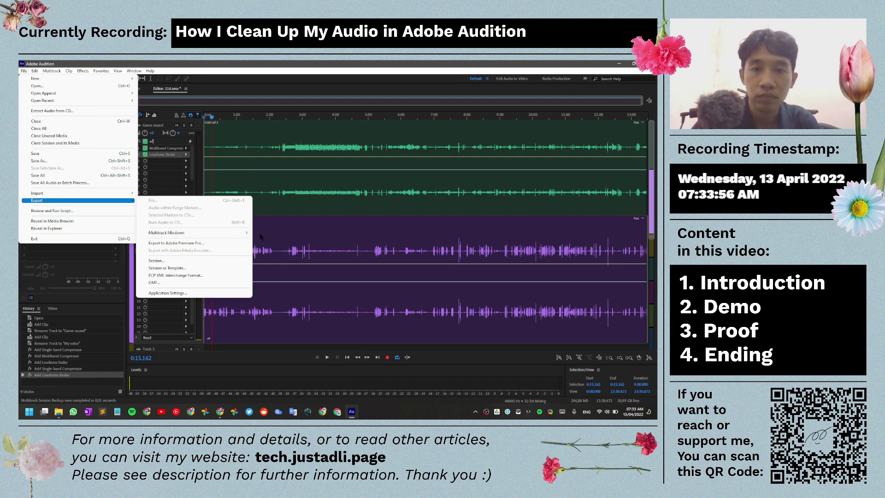
{"action": "left_click", "coordinate": [276, 240]}
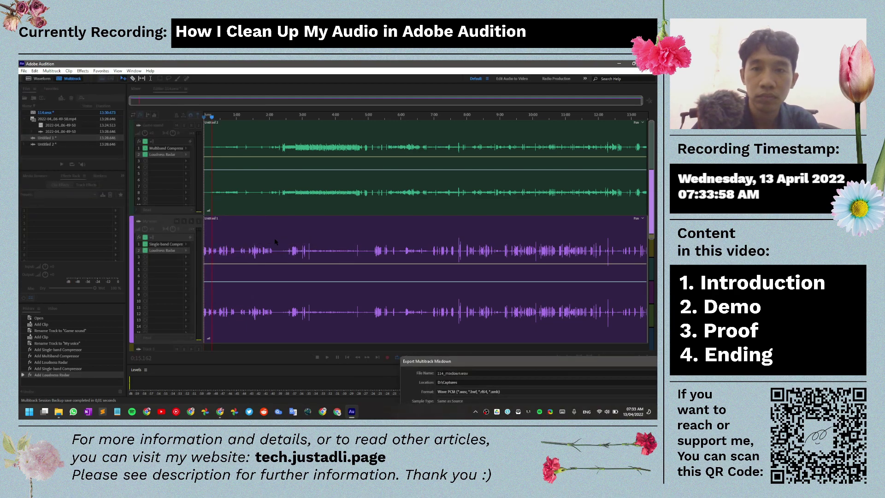
{"action": "left_click_drag", "start_coordinate": [544, 362], "coordinate": [296, 101]}
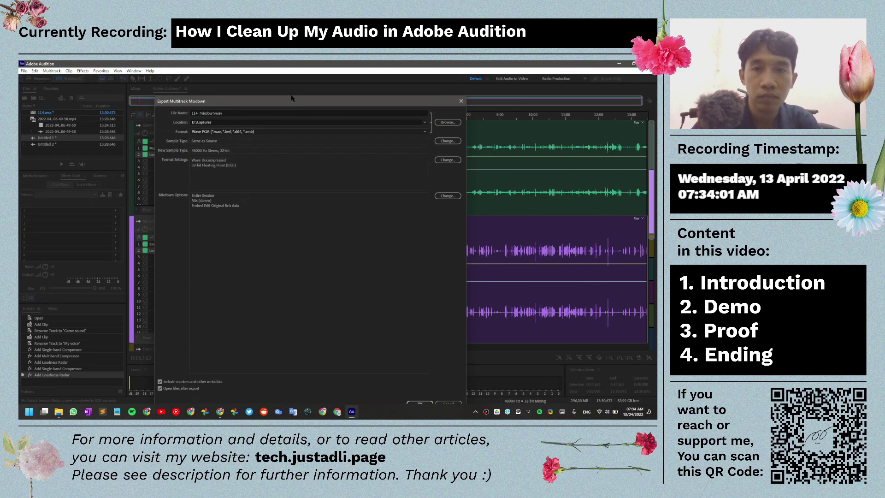
{"action": "left_click", "coordinate": [424, 122]}
{"action": "left_click", "coordinate": [230, 137]}
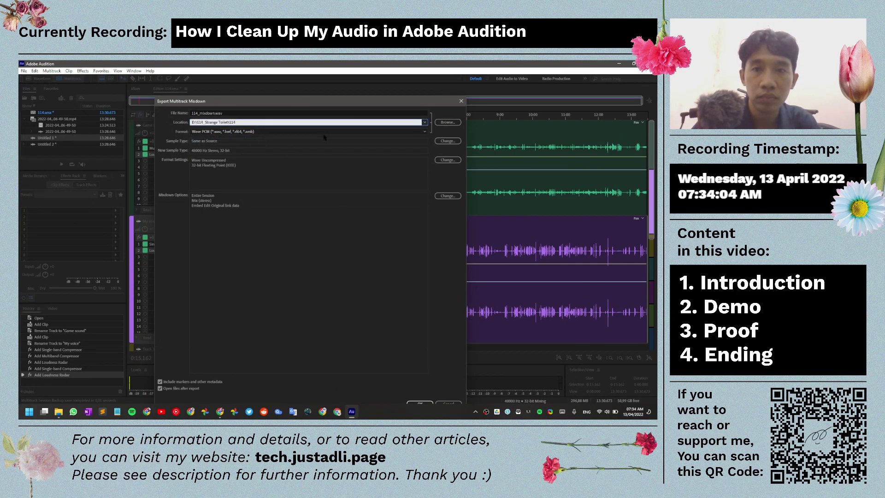
{"action": "left_click", "coordinate": [418, 404]}
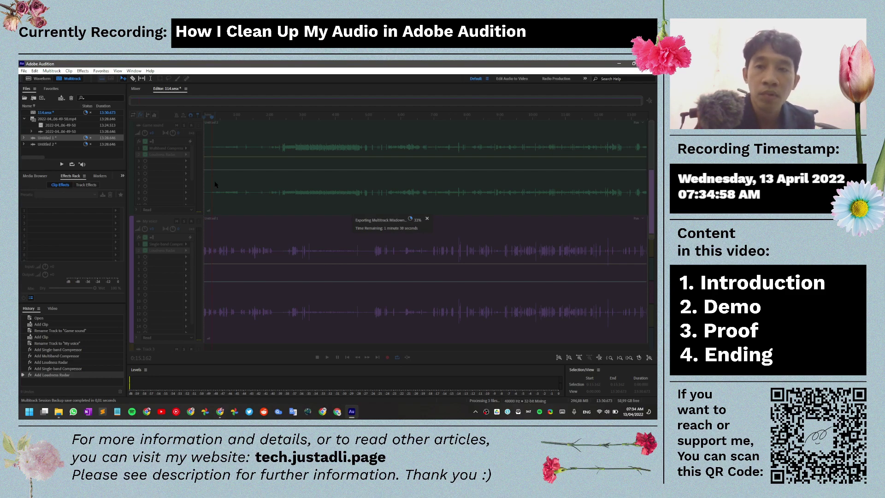
{"action": "left_click", "coordinate": [72, 132]}
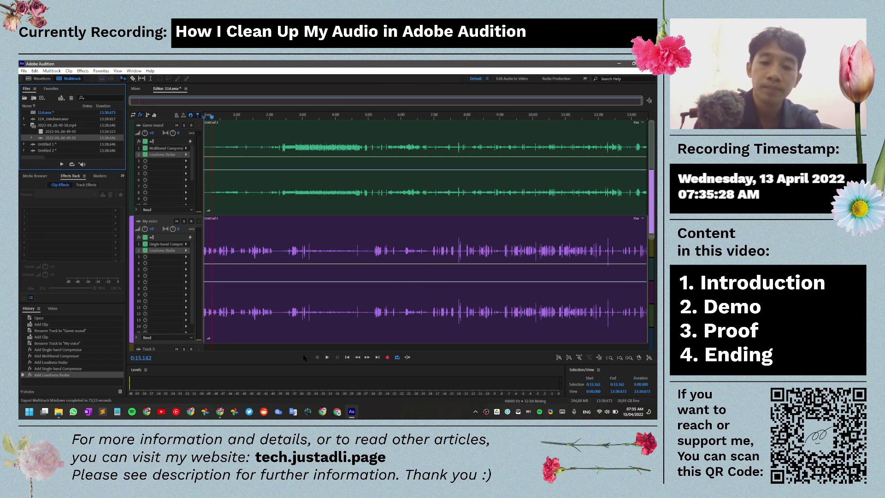
{"action": "key", "text": "XF86AudioMicMute"}
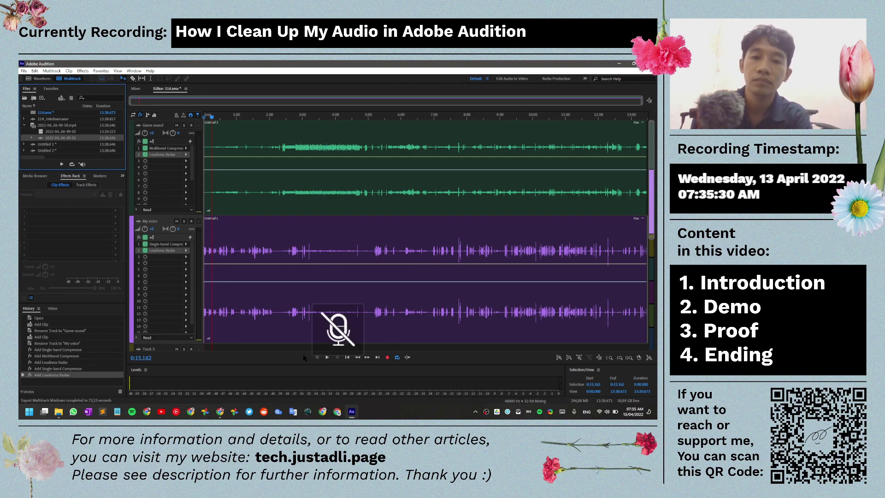
{"action": "key", "text": "XF86AudioMicMute"}
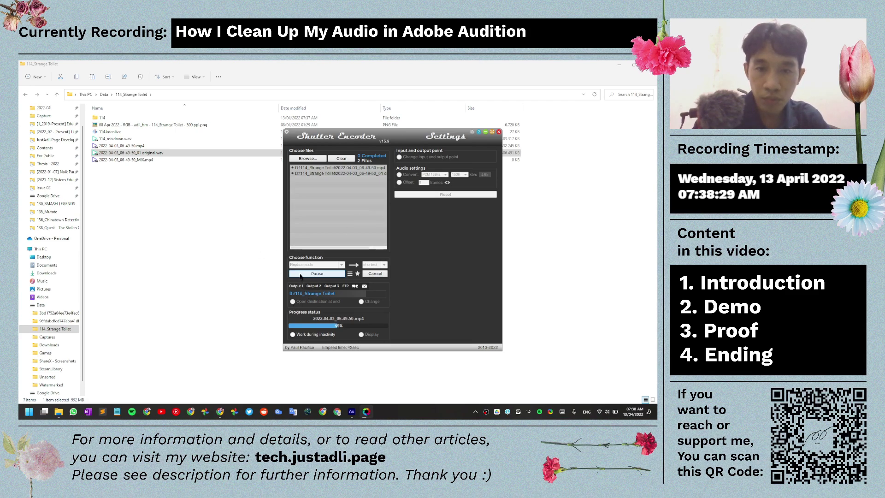
Step: In File Explorer, review the source video, the original WAV, the mixdown WAV and the MIX video in the 114_Strange Toilet folder
{"action": "left_click", "coordinate": [119, 155]}
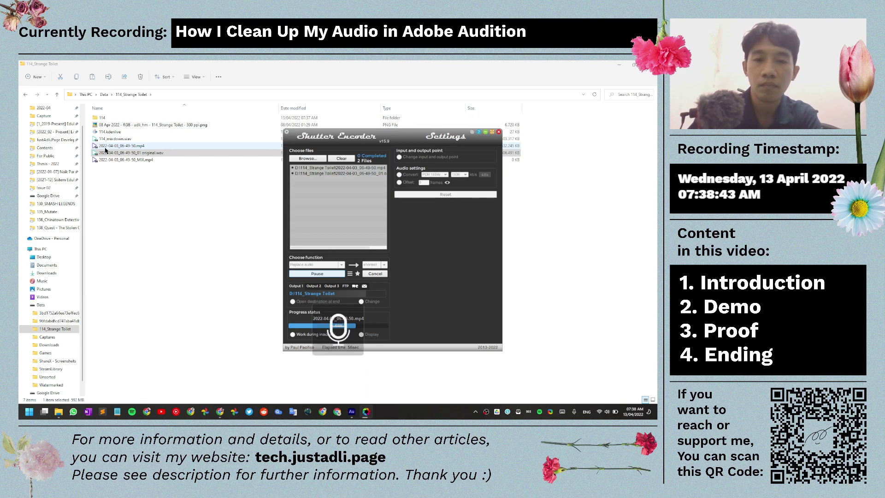
{"action": "left_click", "coordinate": [120, 147]}
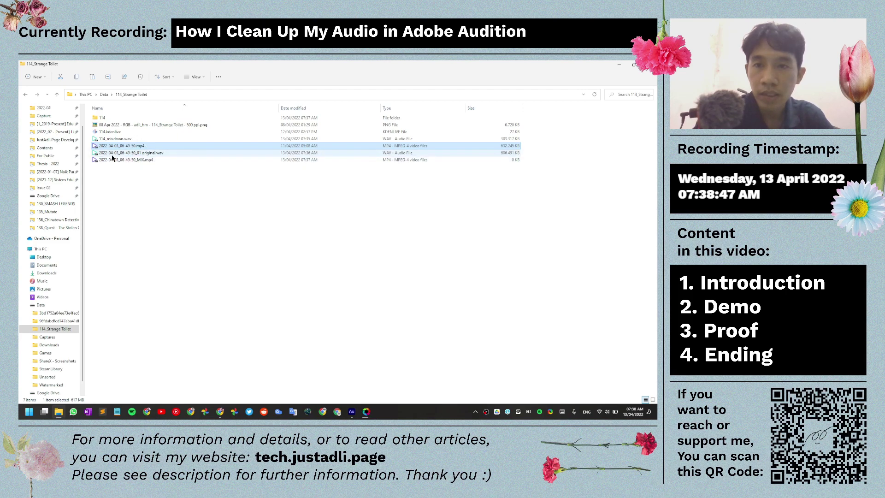
{"action": "left_click", "coordinate": [112, 154]}
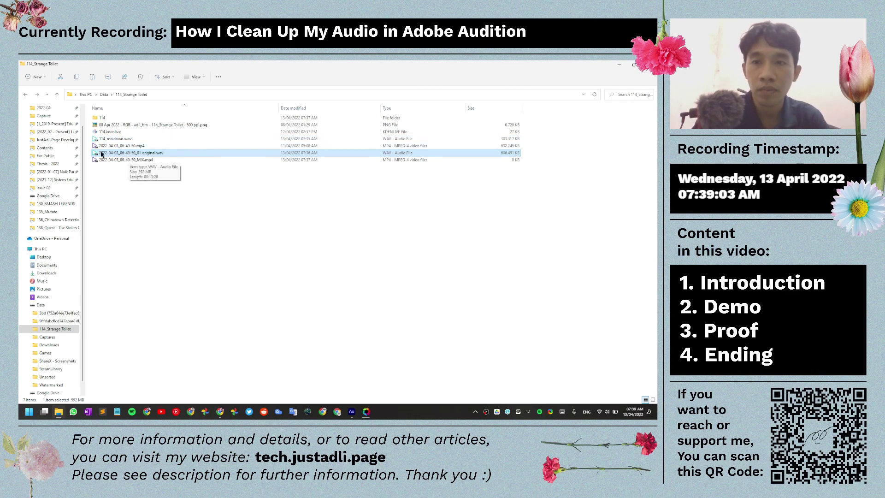
{"action": "left_click", "coordinate": [115, 140]}
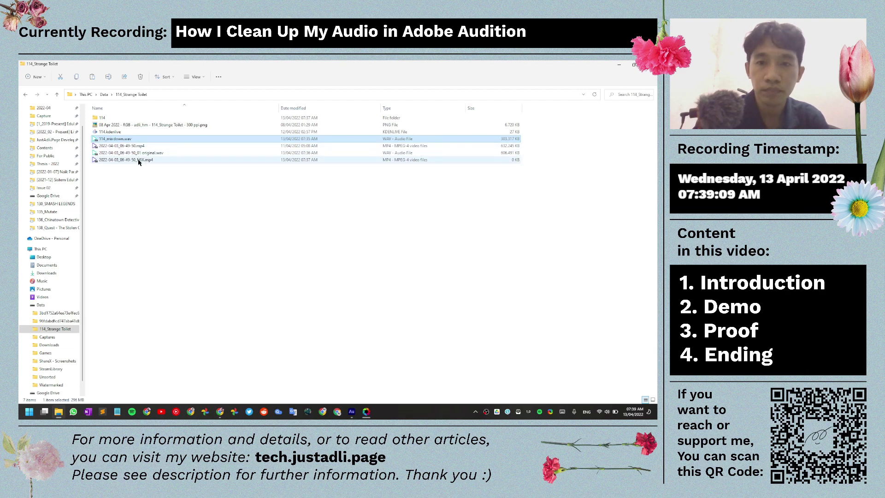
{"action": "left_click", "coordinate": [139, 161]}
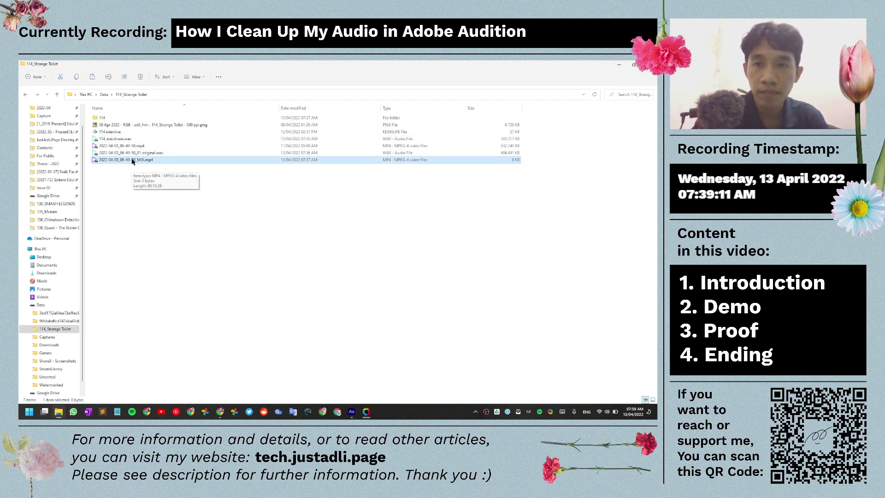
Step: Switch to Shutter Encoder and replace the original WAV in the file list with 114_mixdown.wav
{"action": "key", "text": "alt+Tab"}
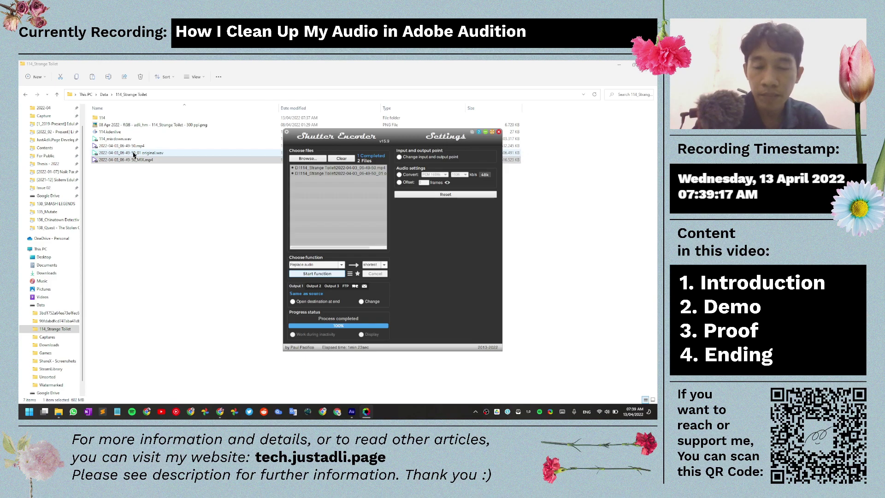
{"action": "left_click", "coordinate": [341, 174]}
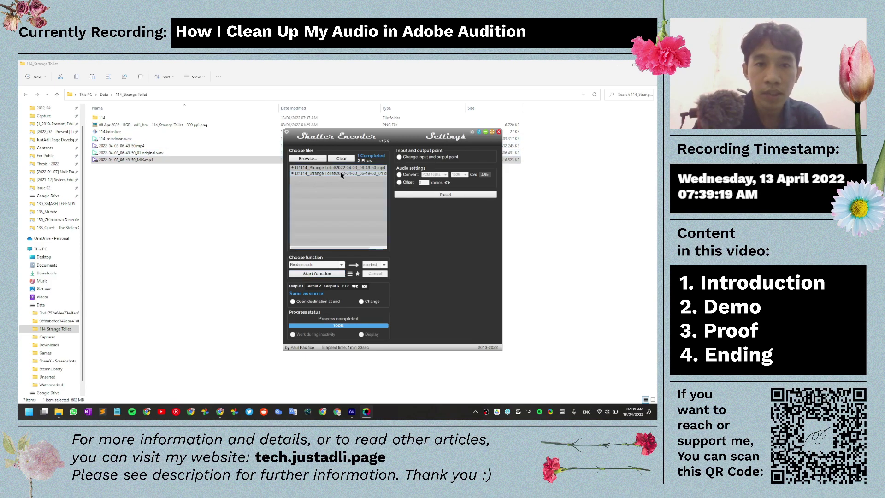
{"action": "key", "text": "Delete"}
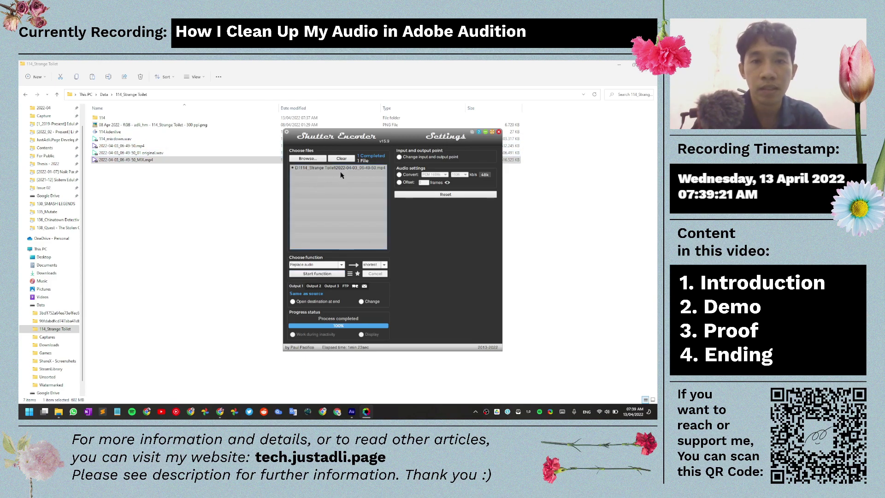
{"action": "left_click_drag", "start_coordinate": [118, 141], "coordinate": [324, 197]}
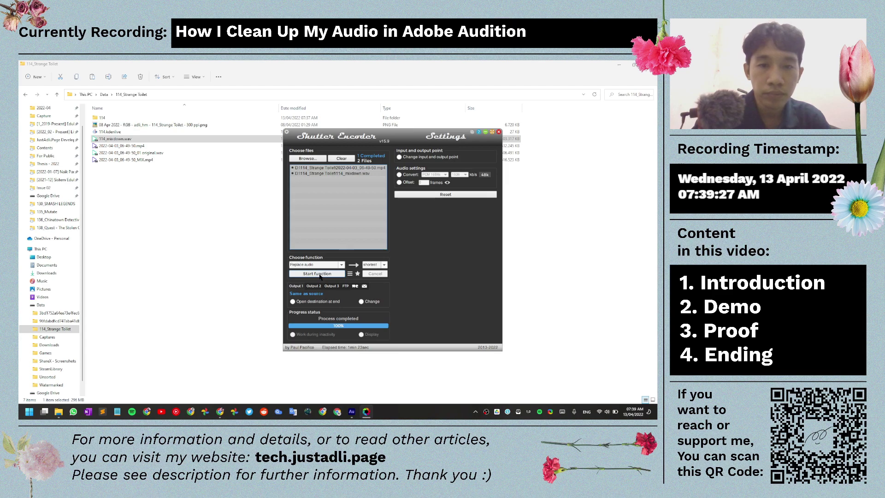
Step: Rename the existing MIX video in the folder to 2022-04-03_06-49-50_MIX-original.mp4
{"action": "left_click", "coordinate": [135, 159]}
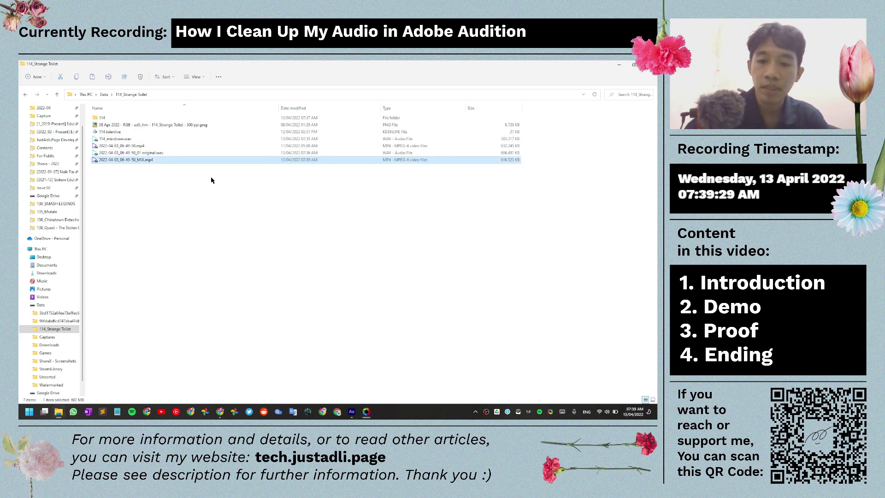
{"action": "key", "text": "F2"}
{"action": "key", "text": "Right"}
{"action": "type", "text": "-"}
{"action": "type", "text": "original"}
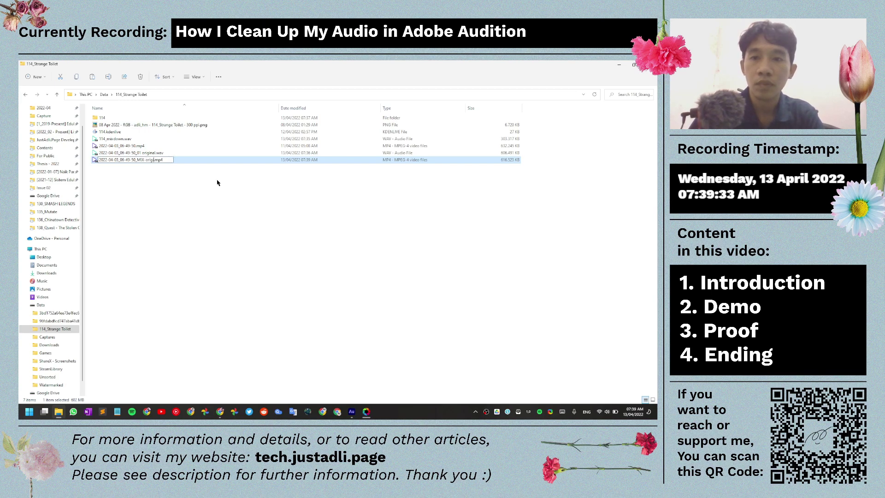
{"action": "key", "text": "Return"}
Step: Return to Shutter Encoder and run the Replace audio function on the source video with 114_mixdown.wav
{"action": "left_click", "coordinate": [367, 411]}
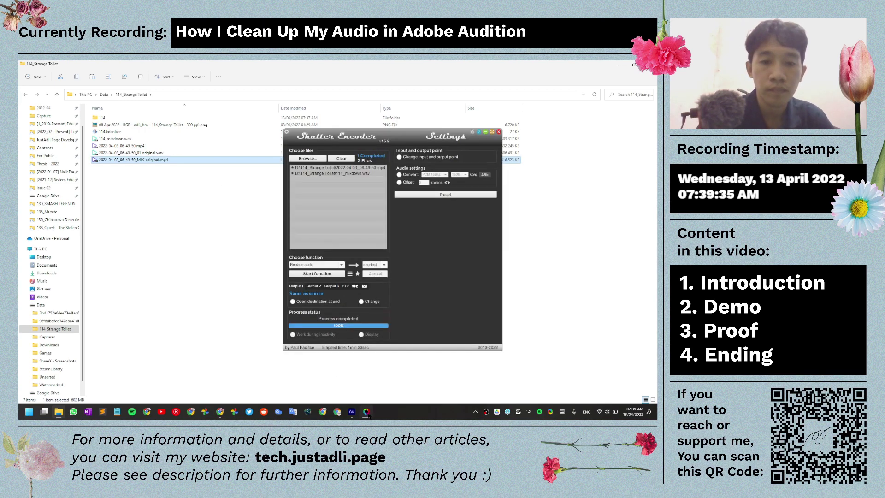
{"action": "left_click", "coordinate": [318, 274]}
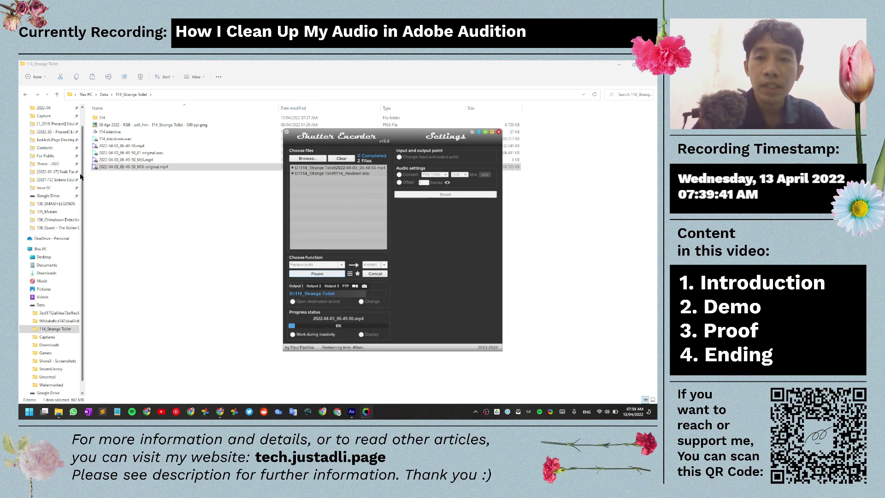
{"action": "left_click", "coordinate": [258, 167]}
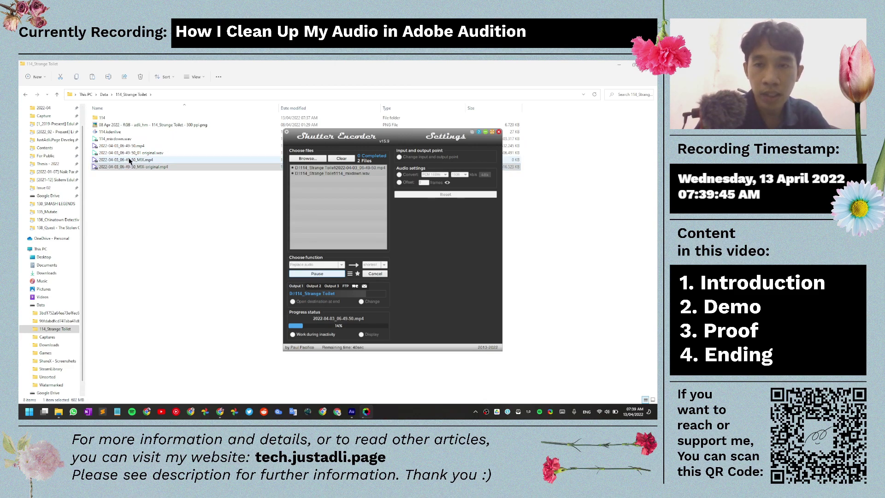
{"action": "left_click", "coordinate": [136, 168]}
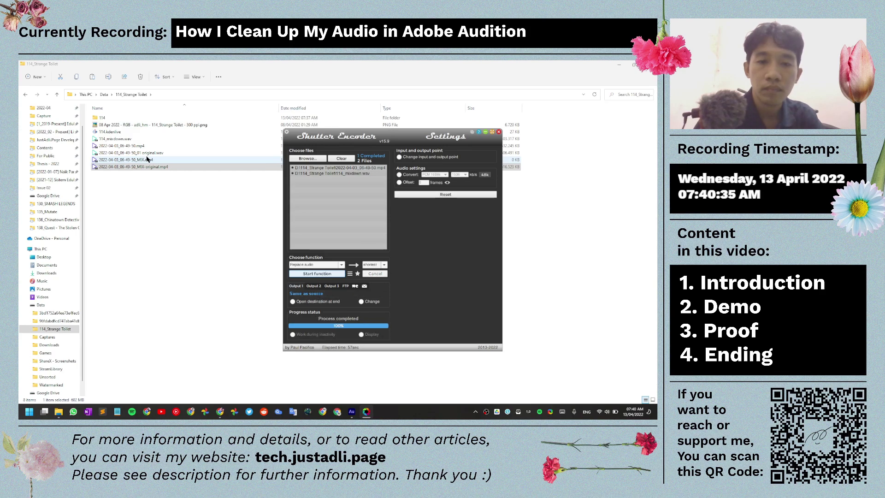
Step: Rename the newly encoded MIX video to 2022-04-03_06-49-50_MIX-cleaned up.mp4 and open it in PotPlayer
{"action": "left_click", "coordinate": [149, 160]}
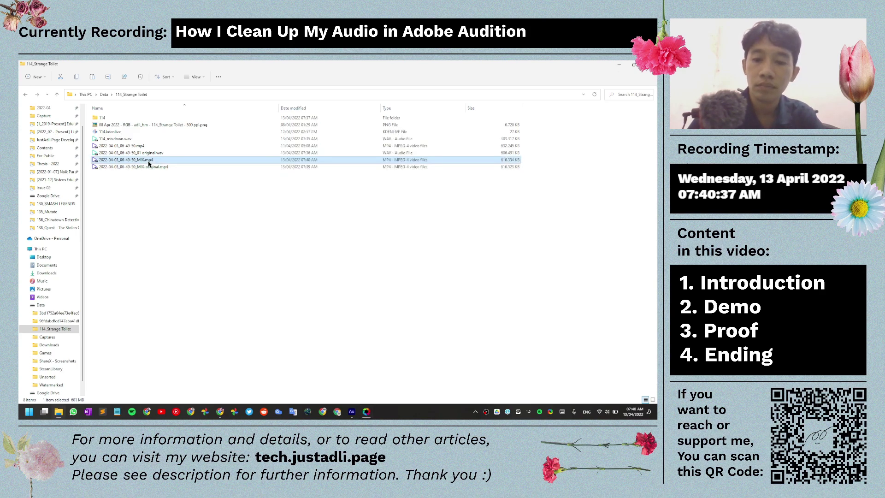
{"action": "type", "text": "-cleaned"}
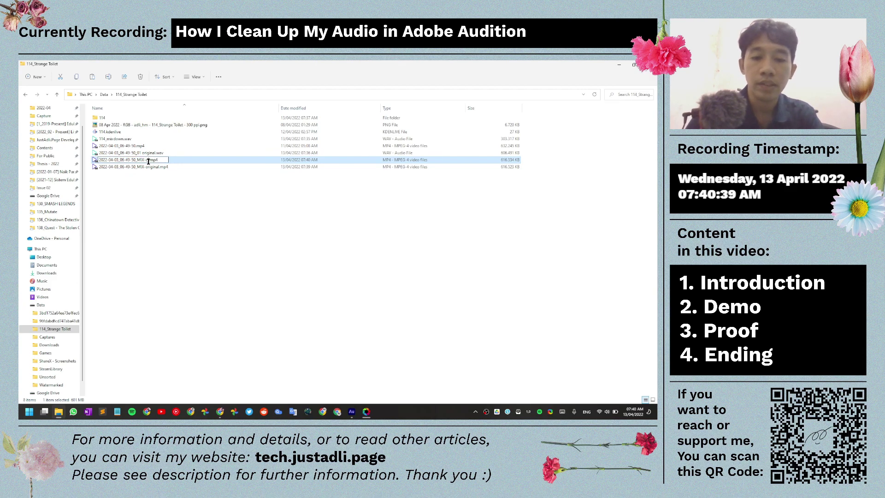
{"action": "type", "text": " up"}
{"action": "key", "text": "Return"}
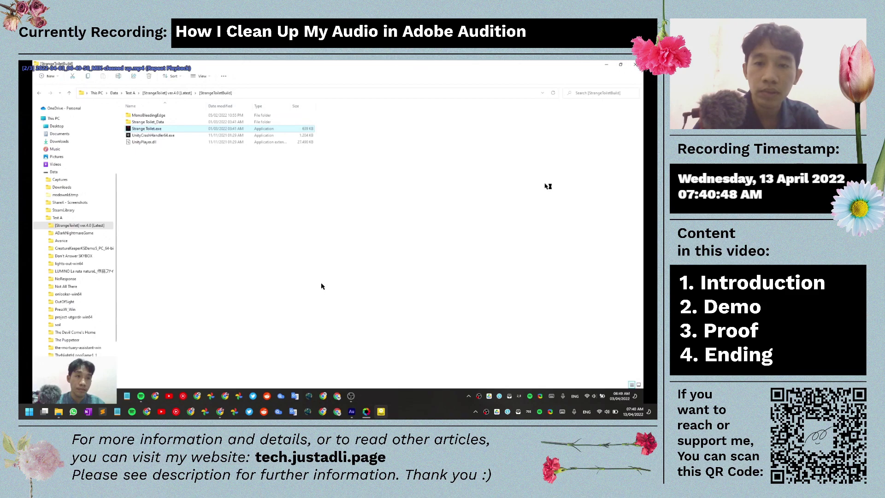
Step: Shrink the cleaned-up video's player window to 0.5X and move it clear of the file list
{"action": "key", "text": "alt+1"}
{"action": "left_click_drag", "start_coordinate": [228, 142], "coordinate": [546, 275]}
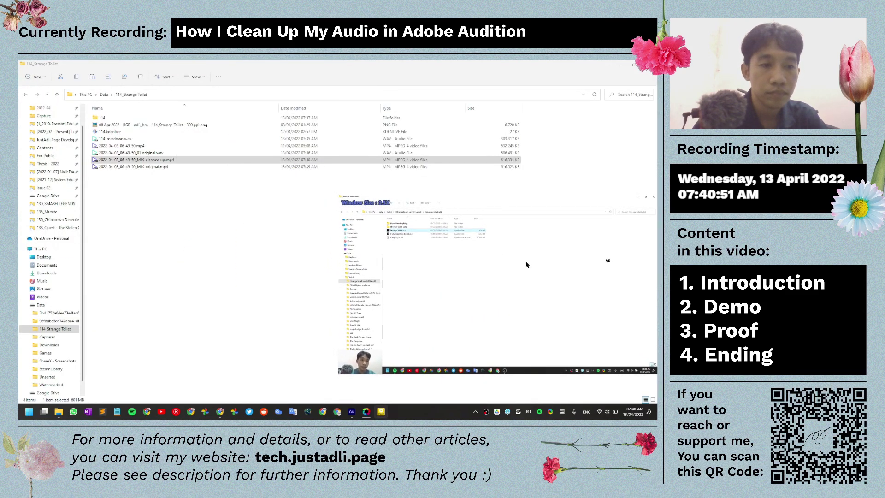
Step: Set PotPlayer's Multiple instances preference to allow more than one PotPlayer instance and apply it
{"action": "right_click", "coordinate": [526, 265]}
{"action": "left_click", "coordinate": [548, 242]}
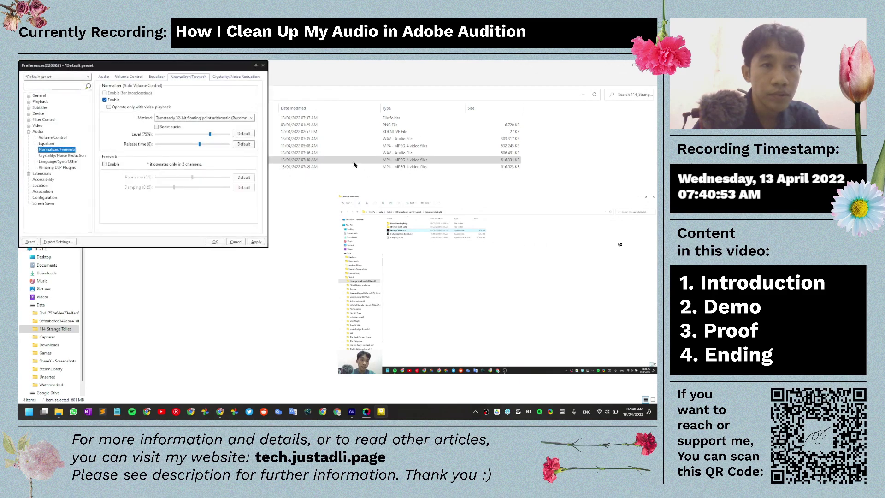
{"action": "left_click", "coordinate": [39, 95]}
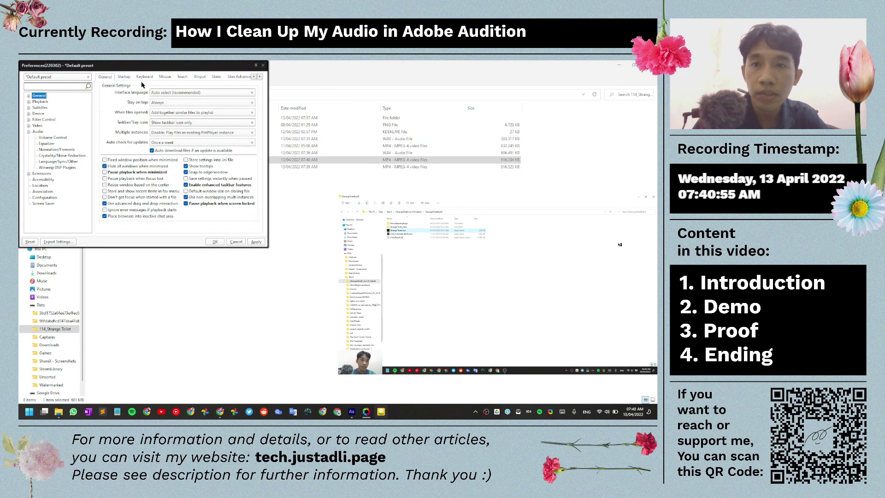
{"action": "left_click", "coordinate": [183, 132]}
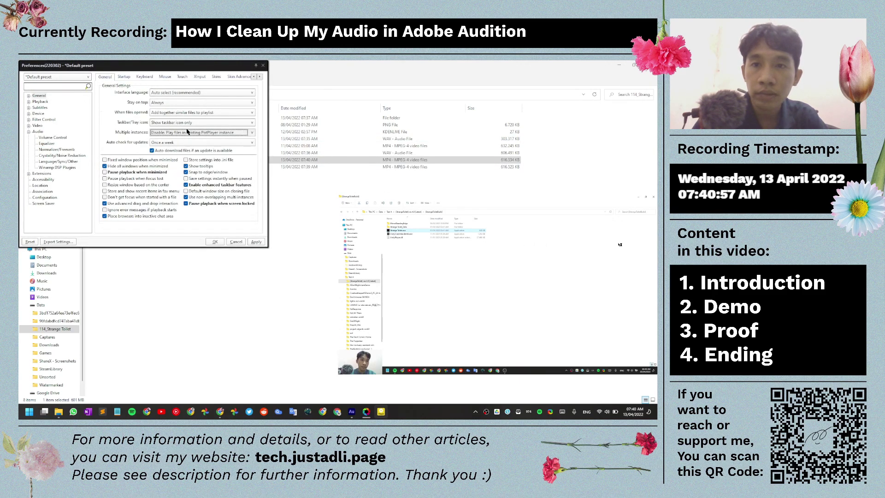
{"action": "left_click", "coordinate": [188, 144]}
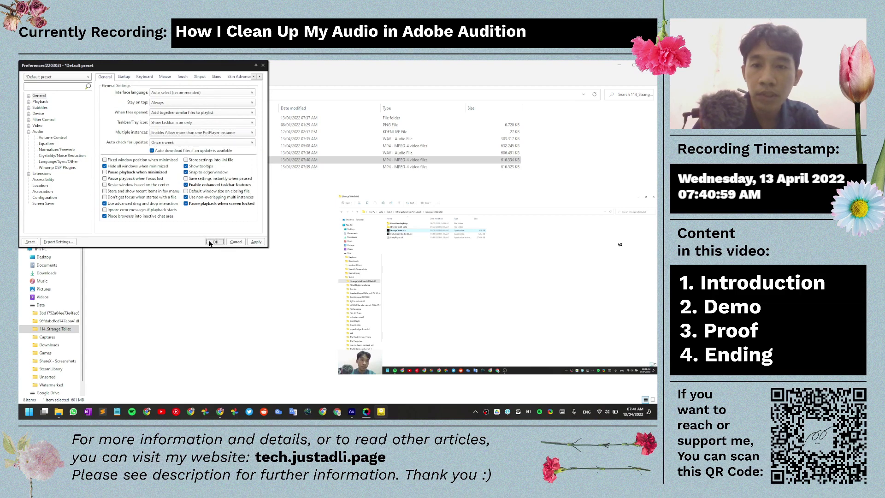
{"action": "left_click", "coordinate": [215, 242]}
Step: Open 2022-04-03_06-49-50_MIX-original.mp4 in a second PotPlayer window and shrink it to 0.5X
{"action": "left_click", "coordinate": [150, 167]}
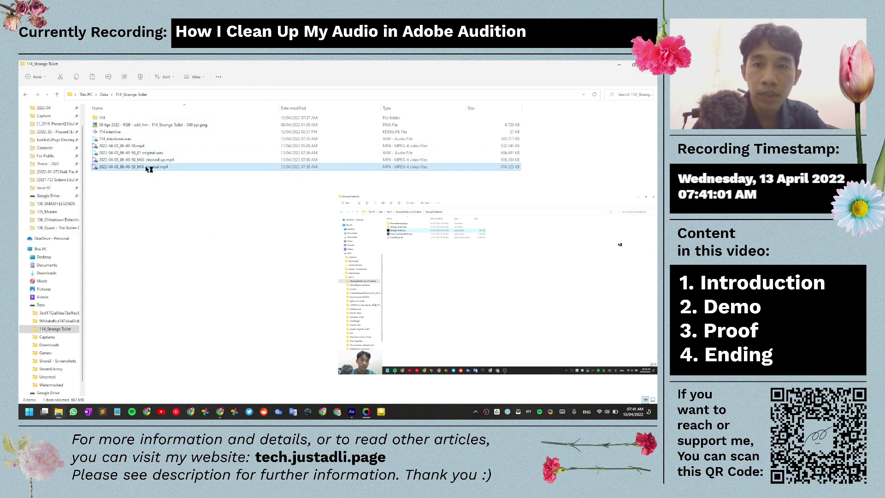
{"action": "key", "text": "Return"}
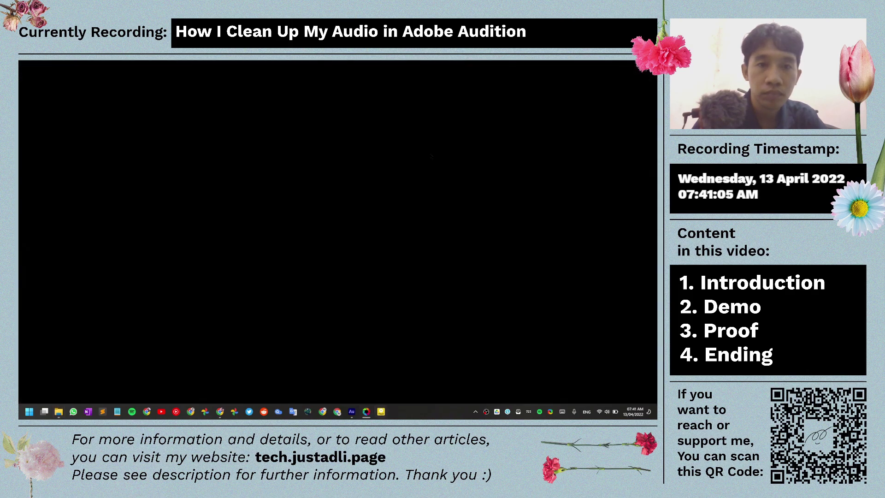
{"action": "left_click", "coordinate": [430, 155]}
{"action": "key", "text": "alt+1"}
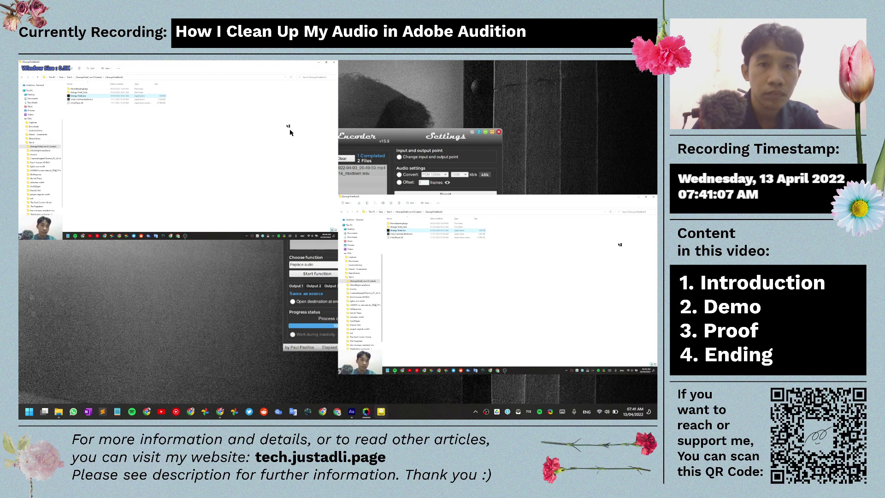
Step: Clear the encoder window from view and line up the original and cleaned-up player windows side by side at the same height
{"action": "left_click", "coordinate": [484, 132]}
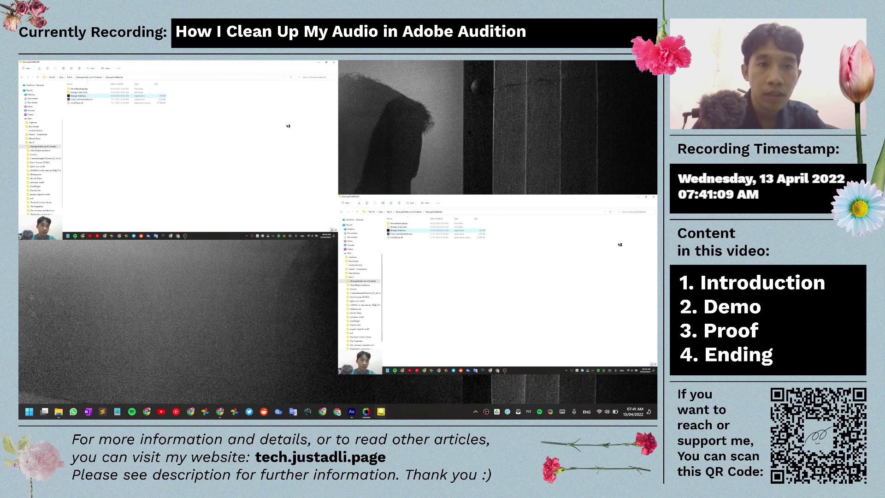
{"action": "left_click_drag", "start_coordinate": [269, 85], "coordinate": [265, 180]}
{"action": "left_click_drag", "start_coordinate": [439, 240], "coordinate": [438, 205]}
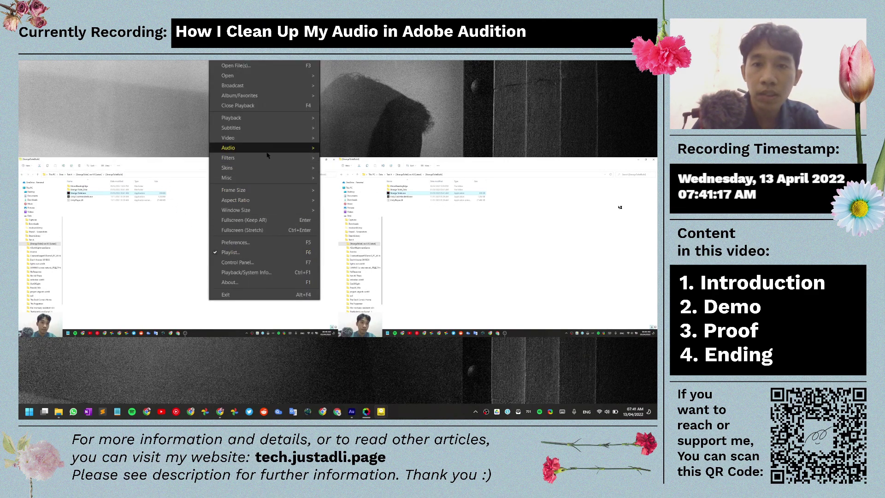
Step: Turn off auto-hiding of the main window skin for the original video's player and hide its playlist
{"action": "mouse_move", "coordinate": [286, 168]}
{"action": "left_click", "coordinate": [354, 312]}
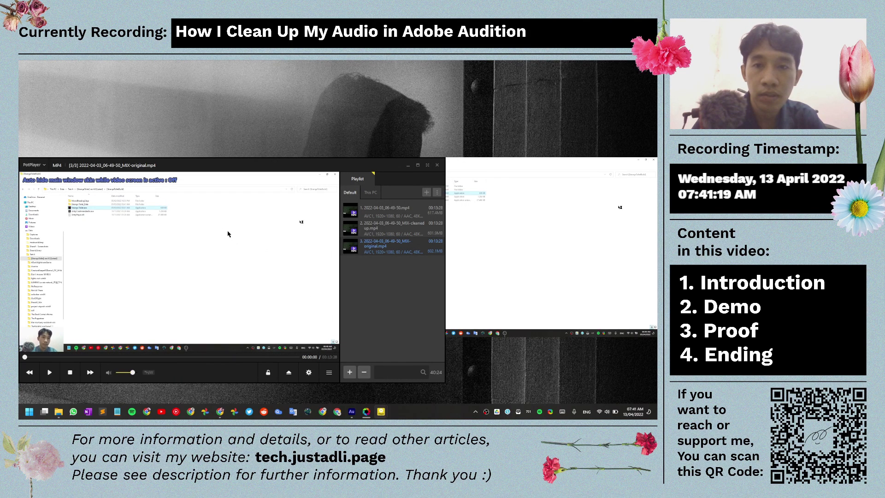
{"action": "right_click", "coordinate": [214, 226]}
{"action": "left_click", "coordinate": [144, 246]}
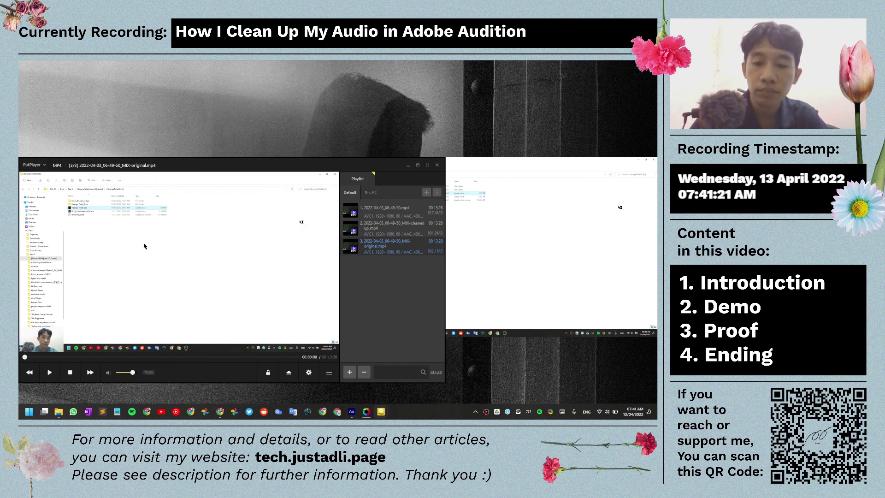
{"action": "key", "text": "F6"}
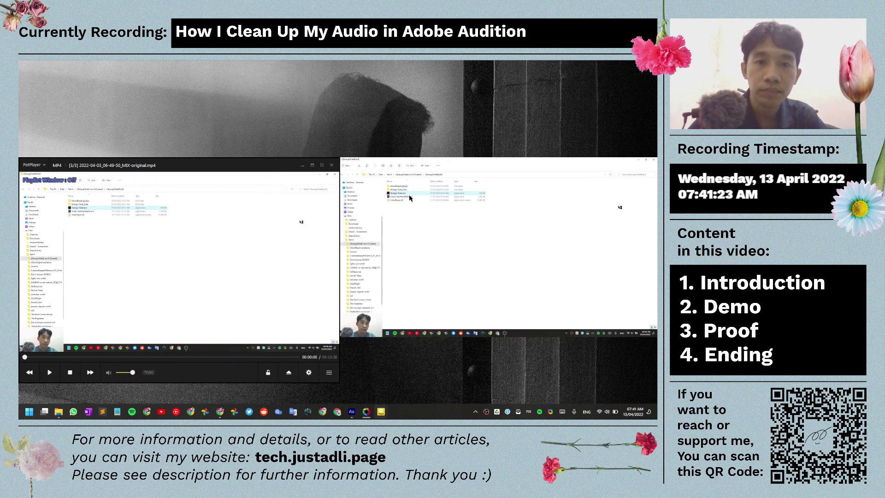
Step: Turn off auto-hiding of the main window skin for the cleaned-up video's player and hide its playlist
{"action": "left_click", "coordinate": [423, 212]}
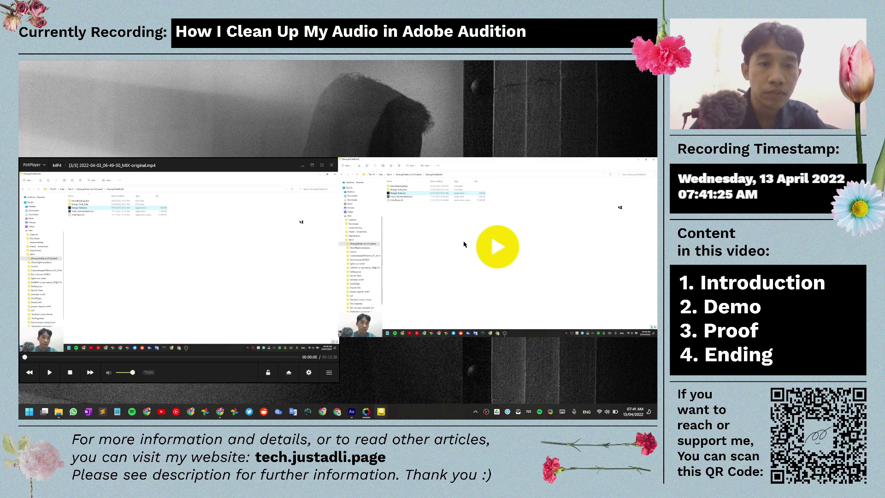
{"action": "right_click", "coordinate": [543, 300]}
{"action": "mouse_move", "coordinate": [580, 168]}
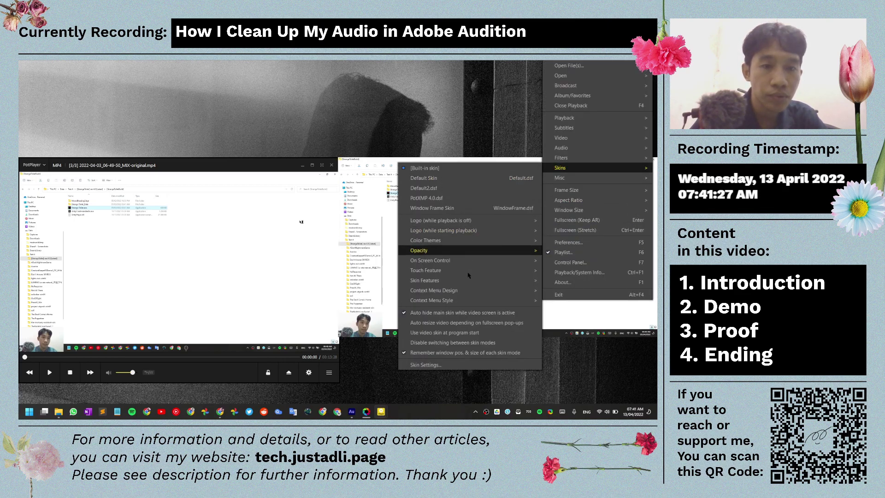
{"action": "left_click", "coordinate": [464, 313]}
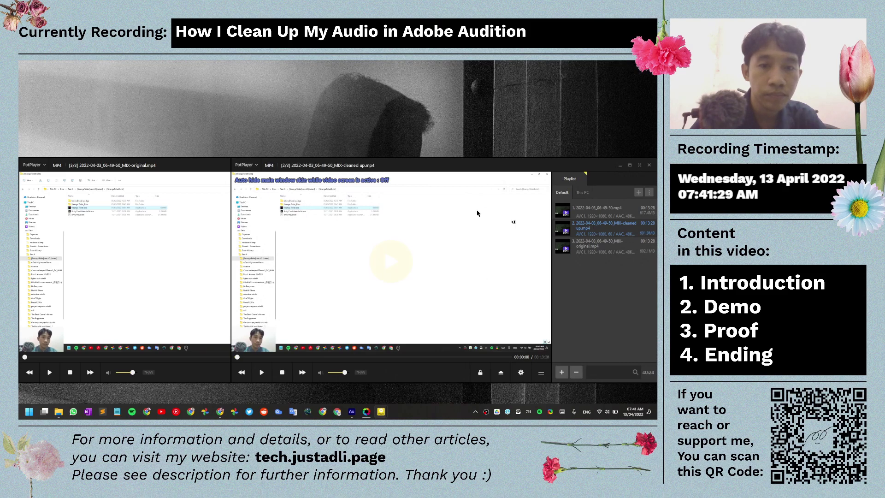
{"action": "key", "text": "F6"}
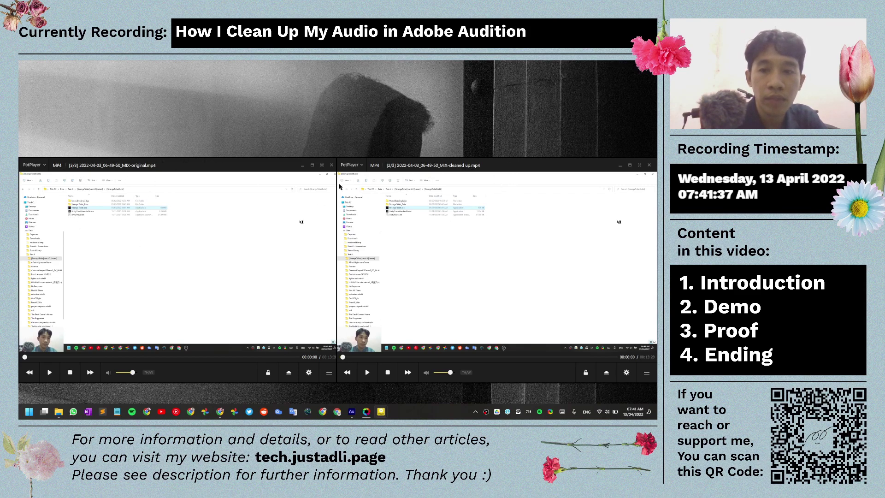
Step: Play the original video from about 00:08:29, lower the system volume, and pause it after a few seconds
{"action": "left_click", "coordinate": [138, 239]}
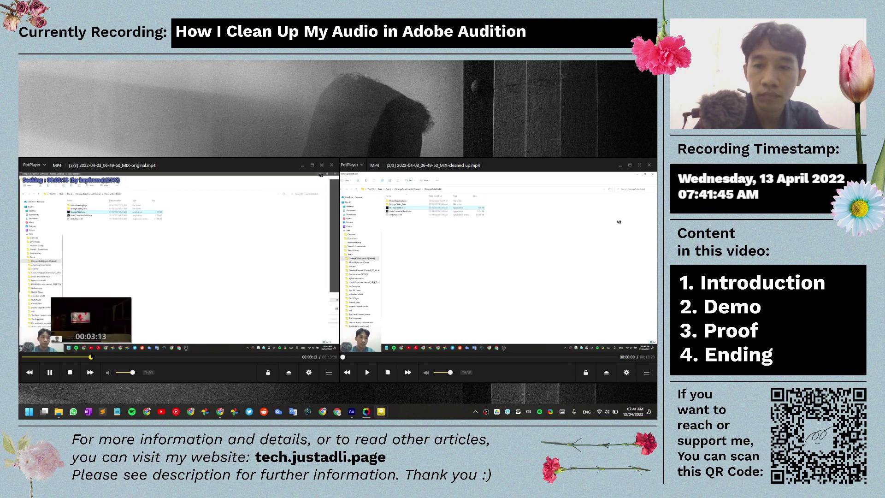
{"action": "left_click", "coordinate": [90, 356]}
{"action": "left_click", "coordinate": [197, 357]}
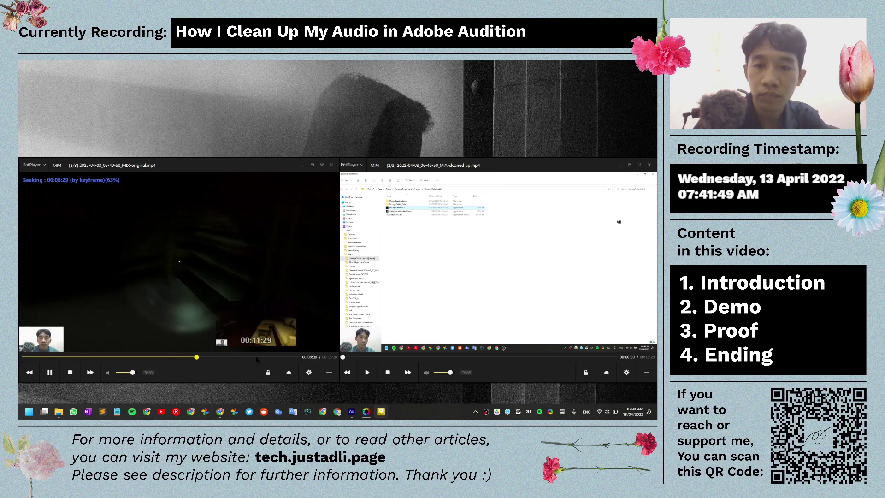
{"action": "key", "text": "XF86AudioLowerVolume"}
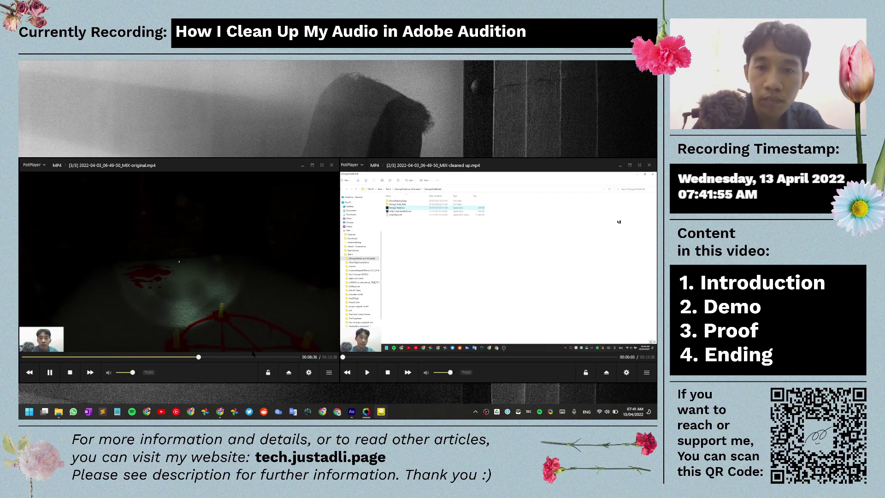
{"action": "key", "text": "space"}
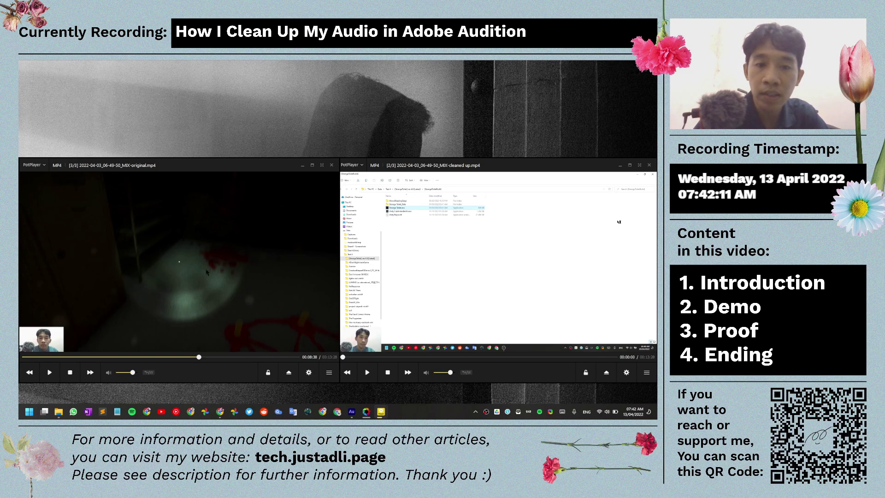
Step: Play the cleaned-up video at the same passage as the original and pause it at about 00:08:40
{"action": "left_click", "coordinate": [482, 276]}
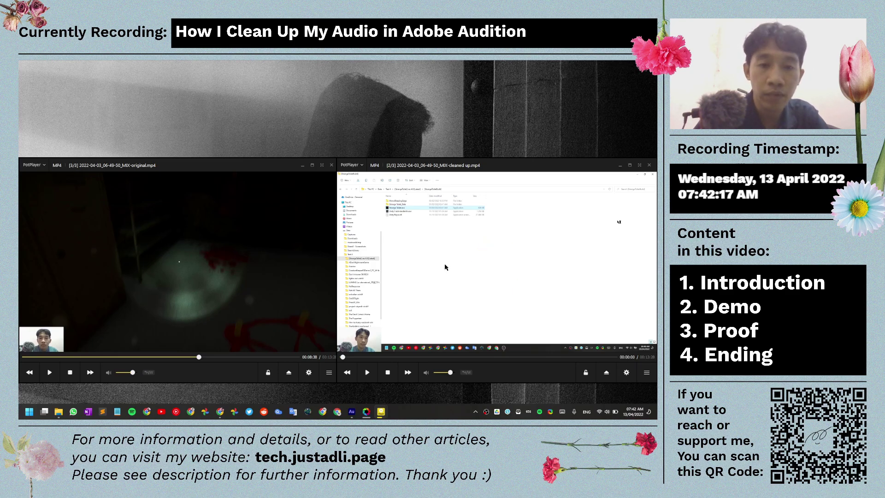
{"action": "left_click", "coordinate": [405, 267]}
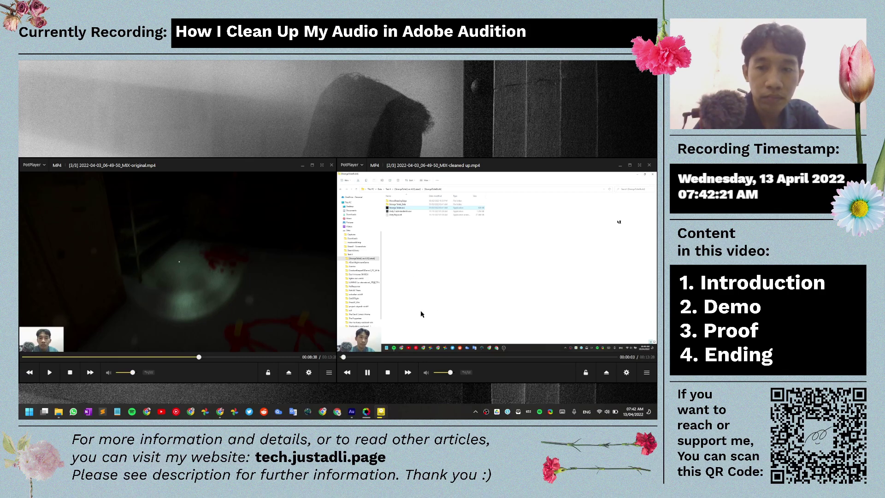
{"action": "left_click", "coordinate": [487, 358]}
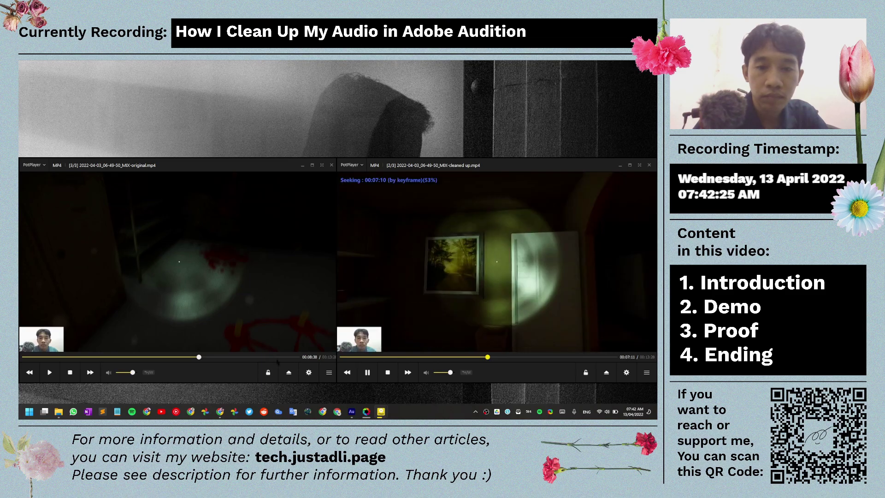
{"action": "left_click", "coordinate": [443, 358]}
{"action": "left_click", "coordinate": [513, 357]}
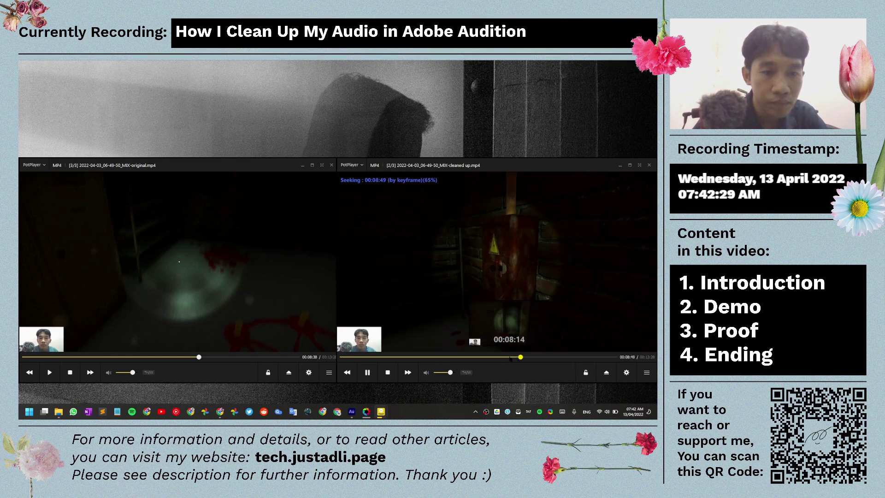
{"action": "left_click", "coordinate": [517, 357]}
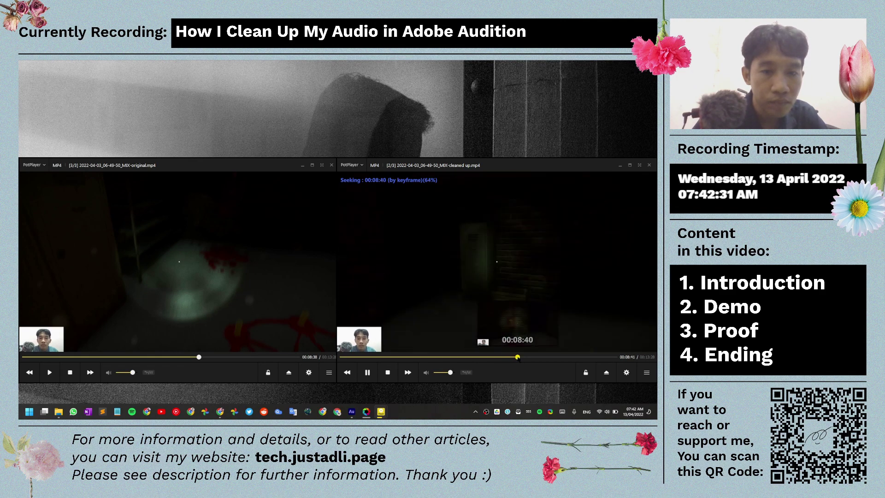
{"action": "left_click", "coordinate": [511, 357]}
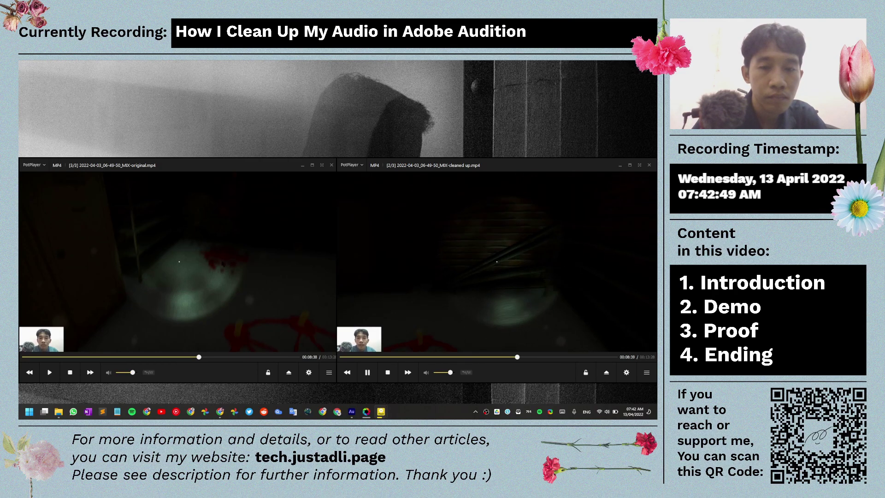
{"action": "key", "text": "space"}
Step: Step the original video back a few seconds, replay the passage for comparison, and pause it
{"action": "left_click", "coordinate": [179, 261]}
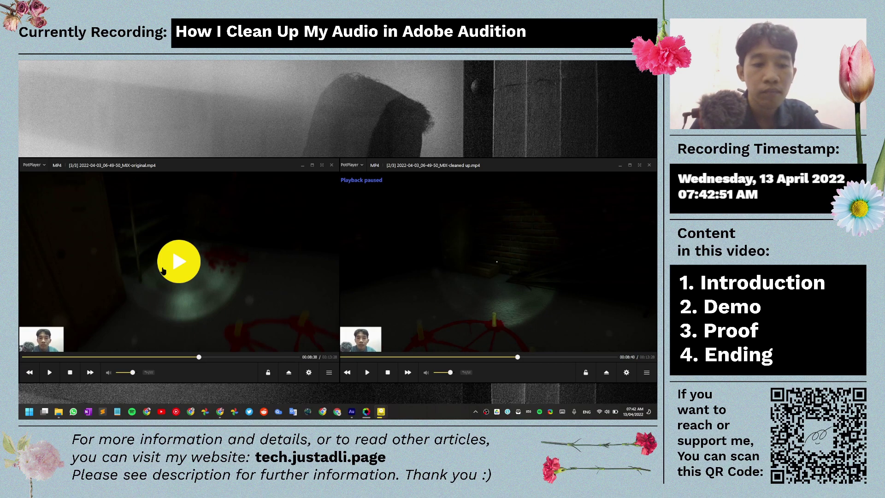
{"action": "key", "text": "Left"}
{"action": "key", "text": "space"}
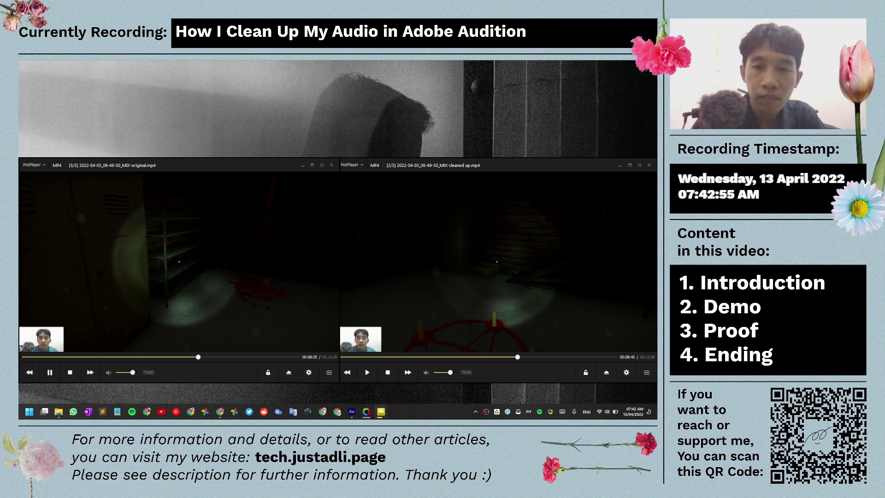
{"action": "key", "text": "space"}
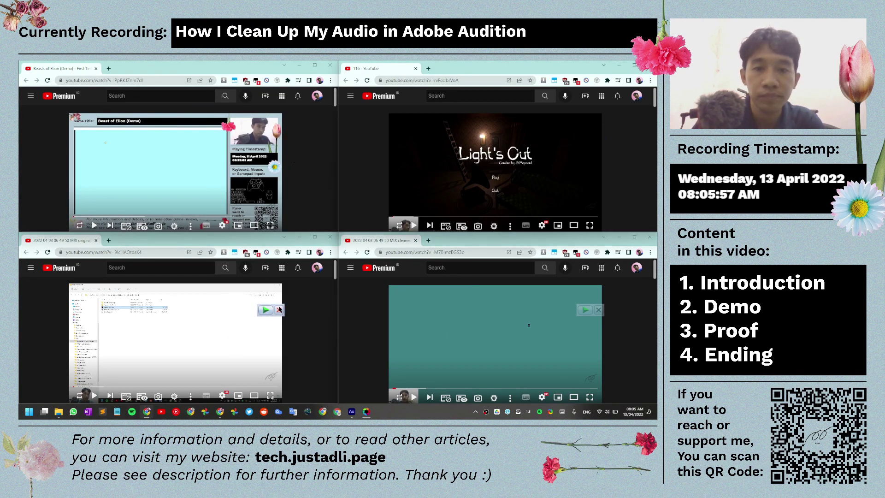
Step: Dismiss the floating overlay on the cleaned-up YouTube video, show Stats for nerds on Beasts of Elion in theater mode, and highlight its Volume / Normalized line
{"action": "left_click", "coordinate": [598, 310]}
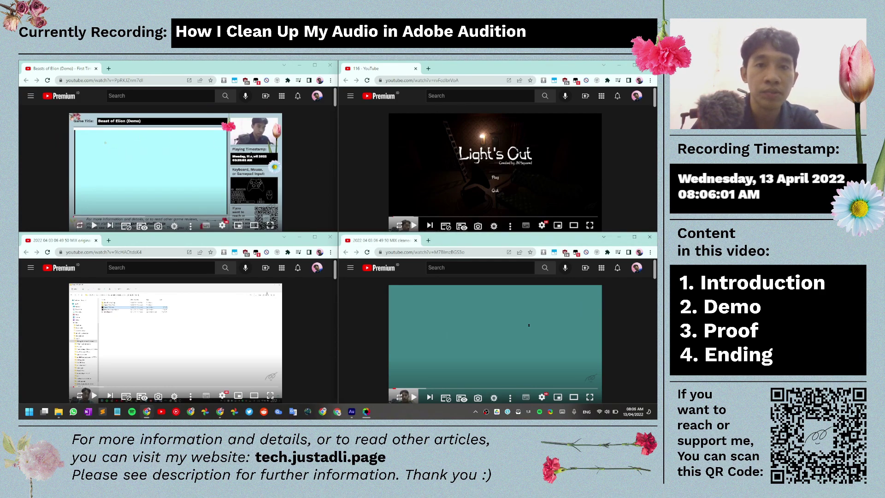
{"action": "right_click", "coordinate": [117, 166]}
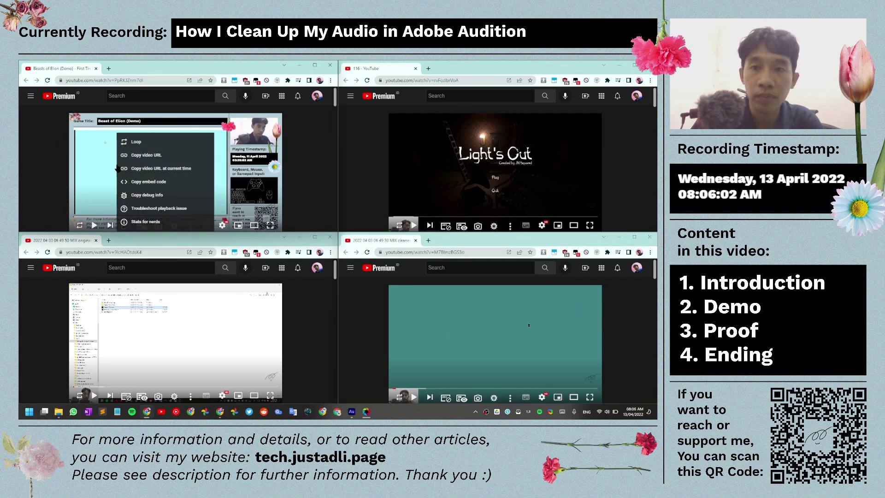
{"action": "left_click", "coordinate": [140, 222]}
{"action": "key", "text": "t"}
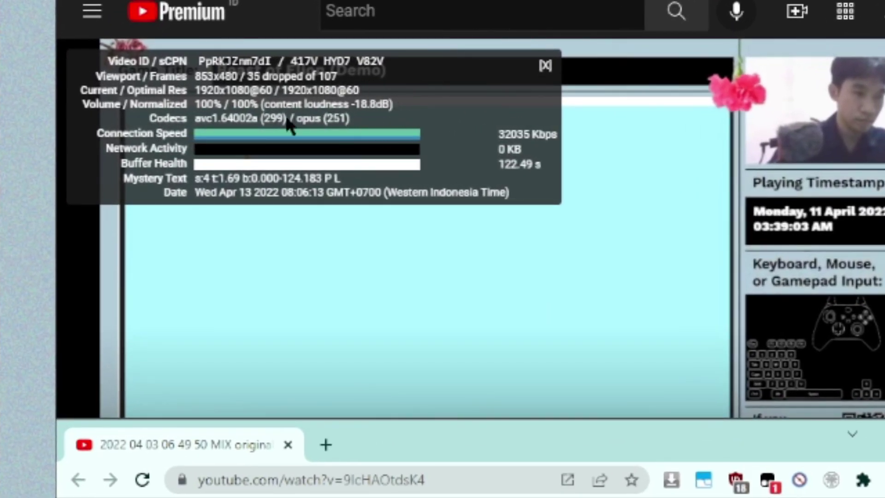
{"action": "left_click_drag", "start_coordinate": [195, 107], "coordinate": [398, 104]}
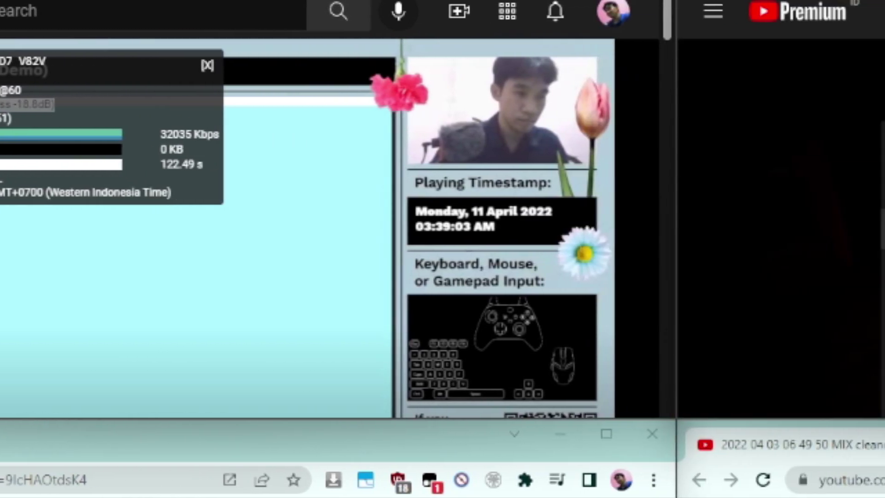
Step: Show Stats for nerds on the Light's Out video and highlight its Volume / Normalized line
{"action": "right_click", "coordinate": [582, 129]}
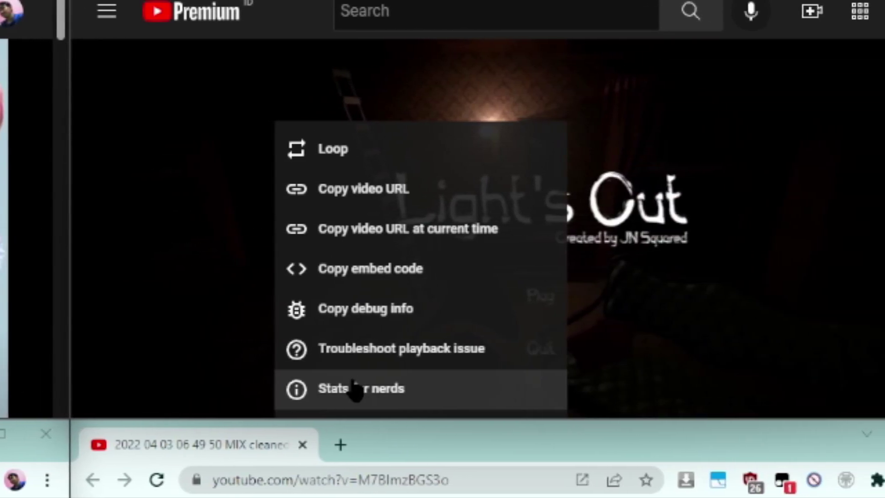
{"action": "left_click", "coordinate": [366, 389]}
{"action": "left_click_drag", "start_coordinate": [141, 97], "coordinate": [336, 119]}
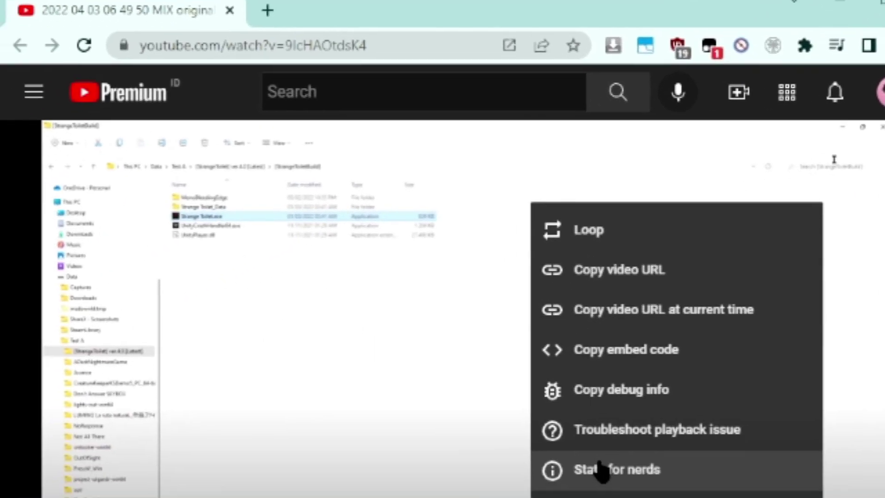
Step: Show Stats for nerds on the MIX original and MIX cleaned up videos, and highlight the cleaned-up video's Volume / Normalized line
{"action": "left_click", "coordinate": [602, 468]}
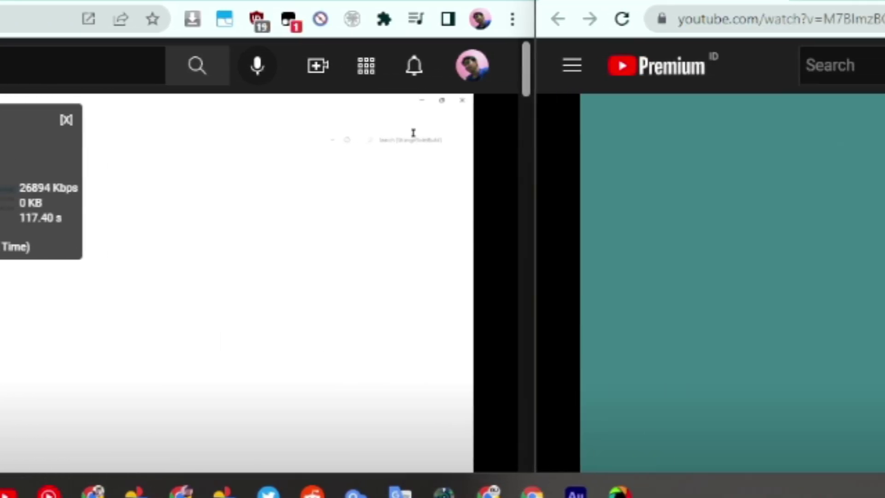
{"action": "left_click", "coordinate": [804, 445]}
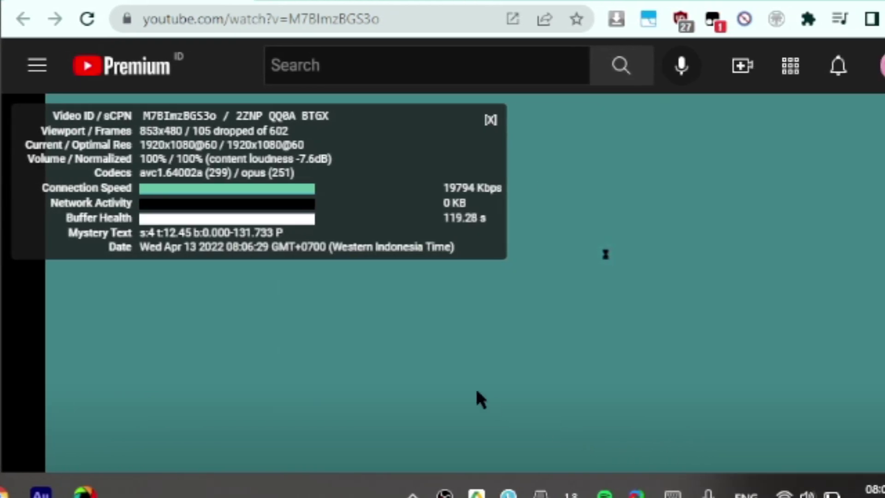
{"action": "left_click_drag", "start_coordinate": [140, 158], "coordinate": [346, 168]}
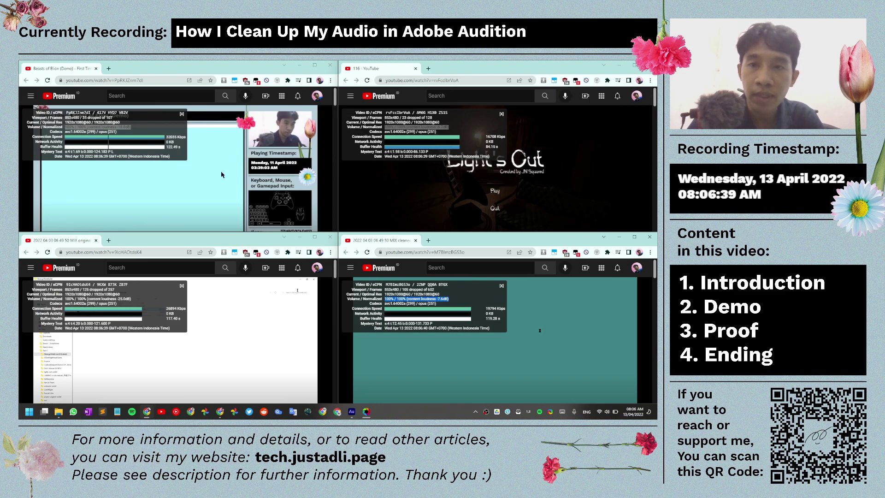
Step: Play the Beasts of Elion video with its loudness stats in view and jump towards the end
{"action": "scroll", "coordinate": [335, 97], "scroll_direction": "down", "scroll_amount": 2}
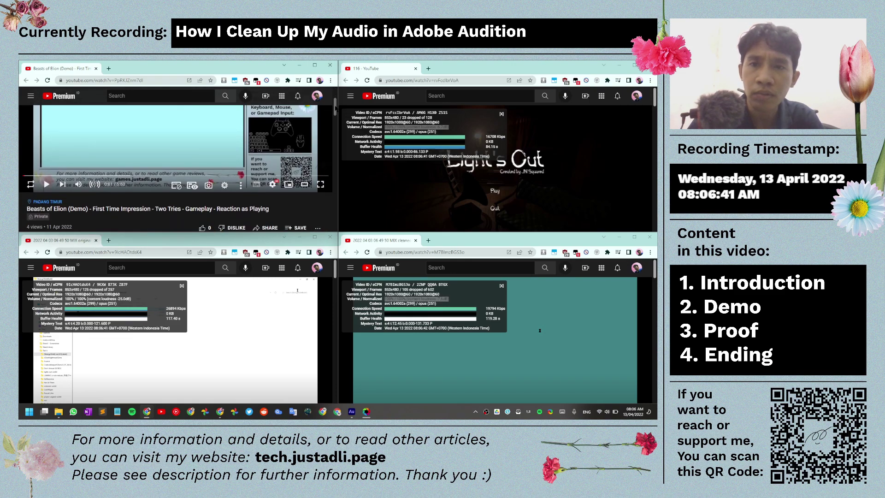
{"action": "scroll", "coordinate": [335, 99], "scroll_direction": "up", "scroll_amount": 1}
{"action": "scroll", "coordinate": [335, 97], "scroll_direction": "up", "scroll_amount": 1}
{"action": "scroll", "coordinate": [335, 97], "scroll_direction": "down", "scroll_amount": 2}
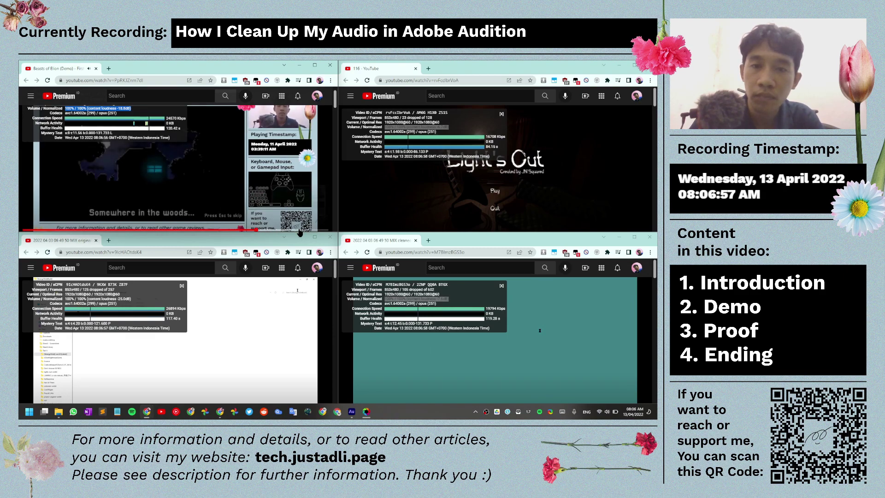
{"action": "left_click", "coordinate": [320, 230]}
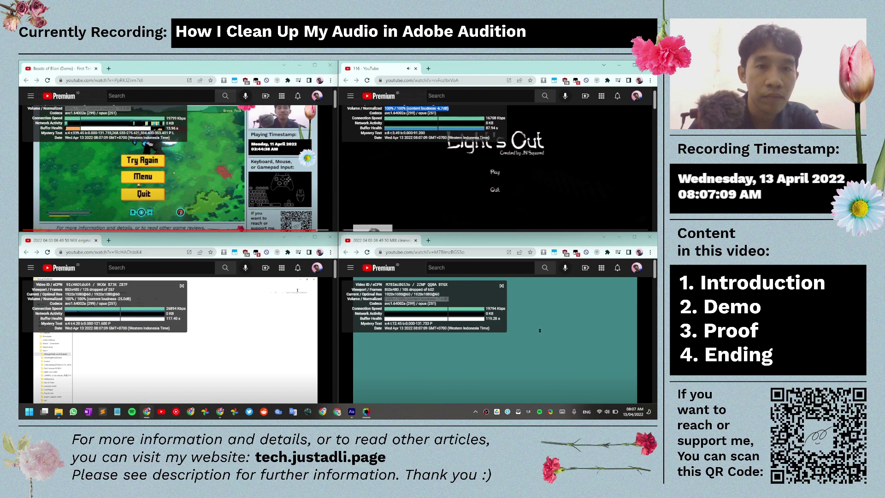
Step: Examine the content loudness in the Light's Out video's stats during playback
{"action": "scroll", "coordinate": [436, 148], "scroll_direction": "up", "scroll_amount": 1}
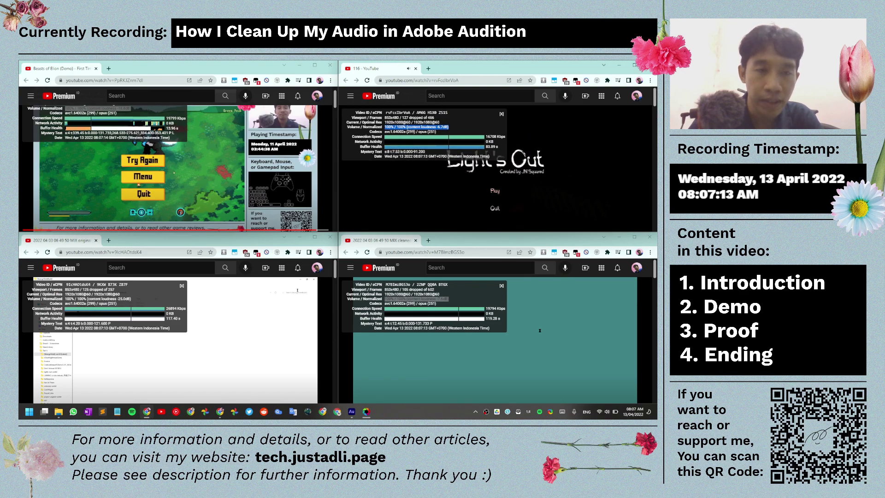
{"action": "scroll", "coordinate": [497, 152], "scroll_direction": "down", "scroll_amount": 1}
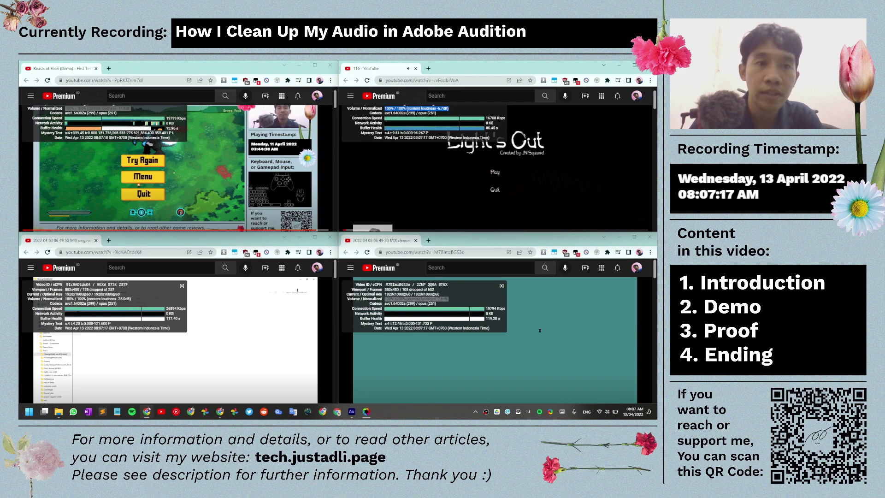
{"action": "scroll", "coordinate": [461, 152], "scroll_direction": "up", "scroll_amount": 1}
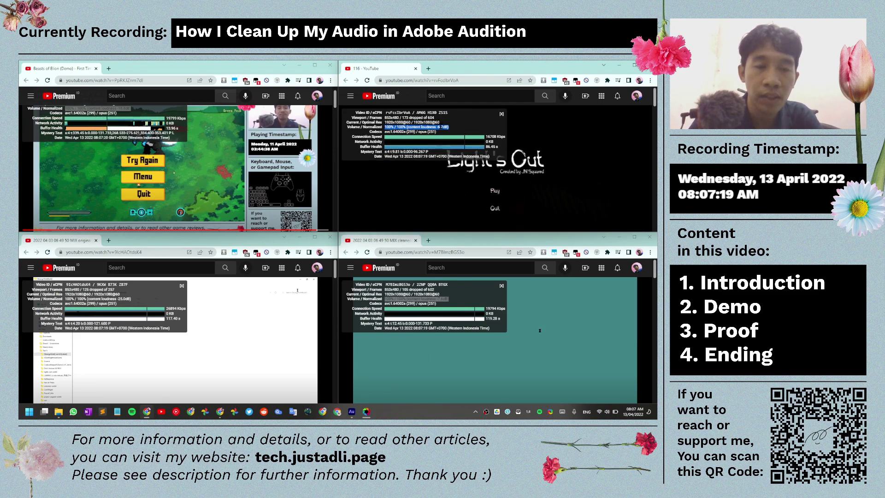